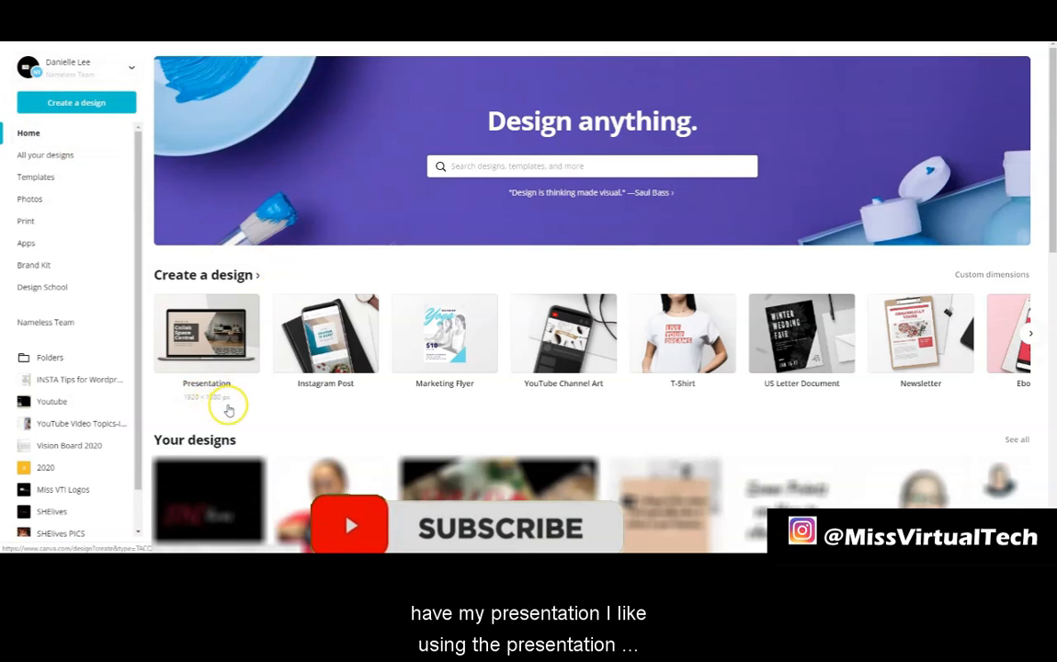
Step: Create a blank presentation design and show the previously uploaded images
{"action": "left_click", "coordinate": [200, 335]}
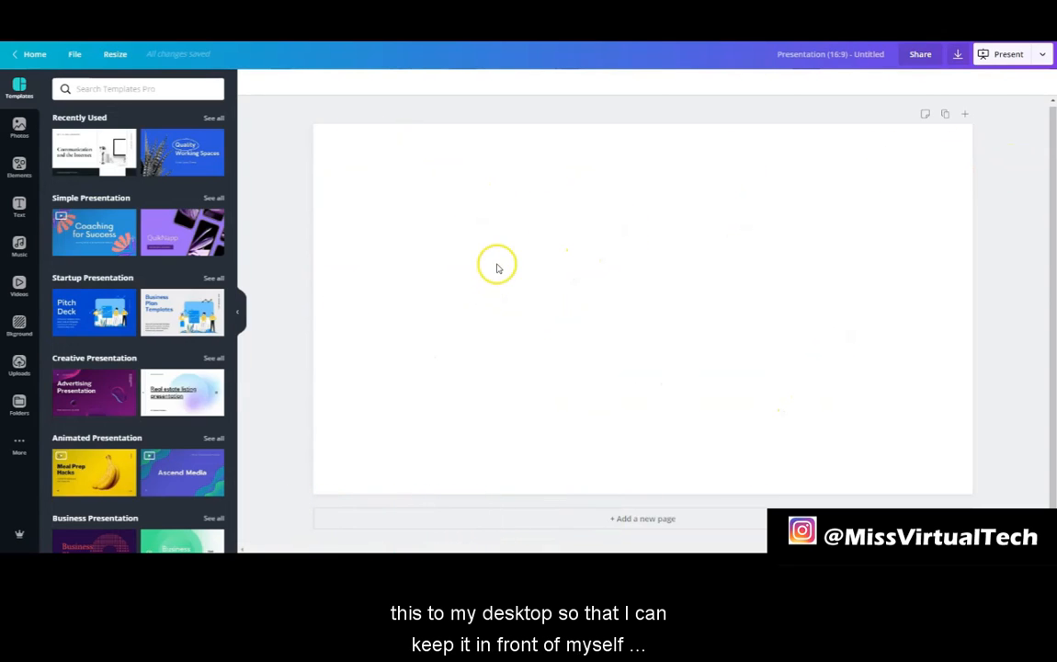
{"action": "left_click", "coordinate": [14, 370]}
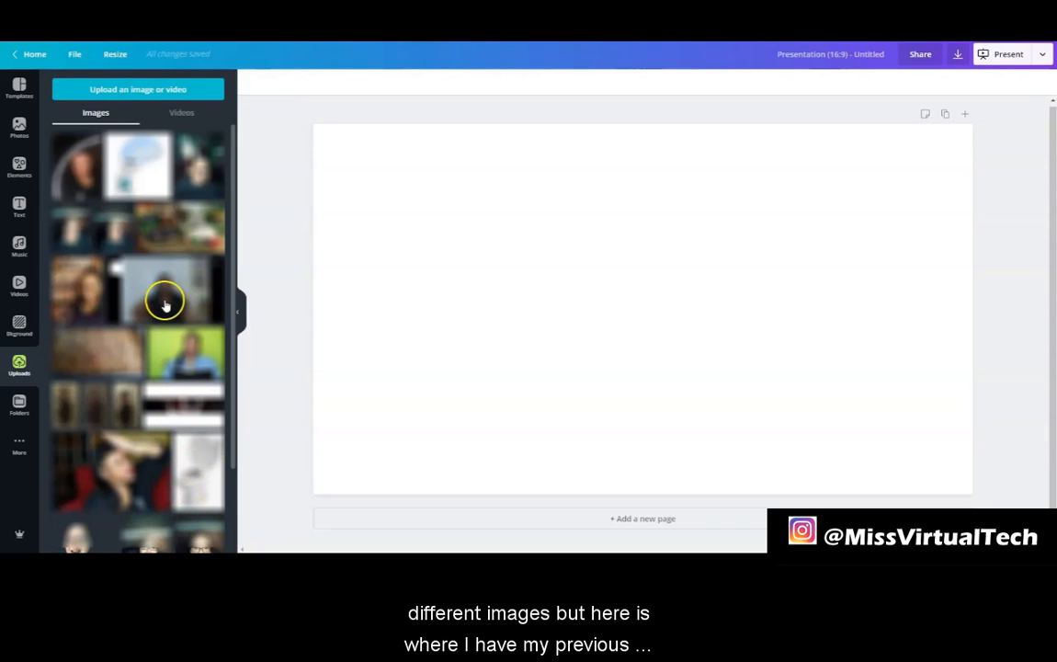
Step: Place the earlier black vision board collage from the uploads on the page and delete it again
{"action": "scroll", "coordinate": [154, 409], "scroll_direction": "down", "scroll_amount": 5}
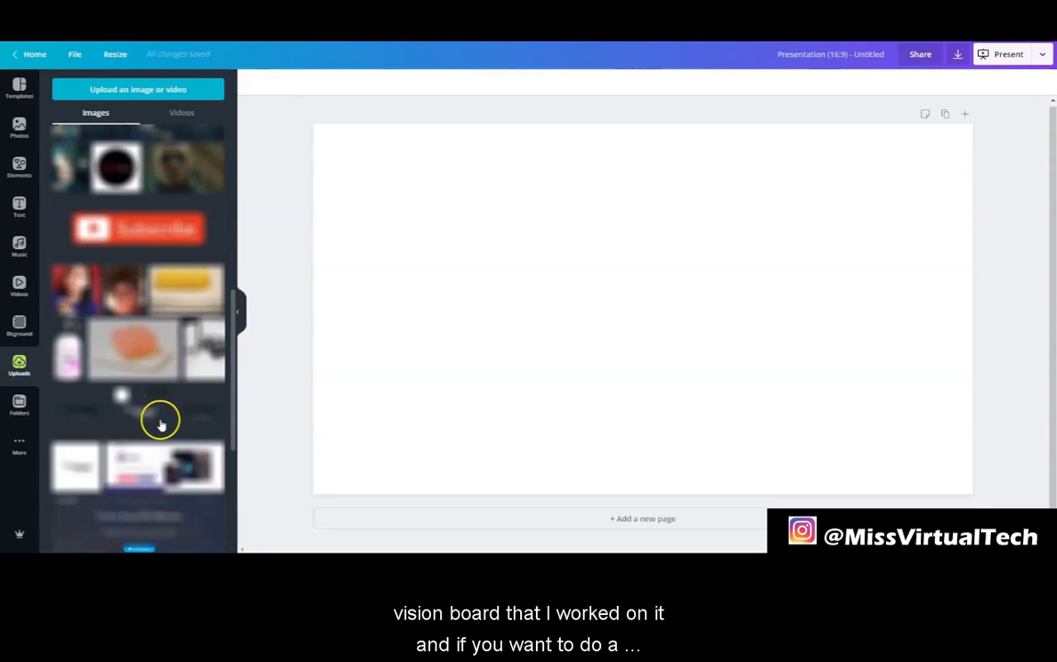
{"action": "scroll", "coordinate": [161, 418], "scroll_direction": "down", "scroll_amount": 3}
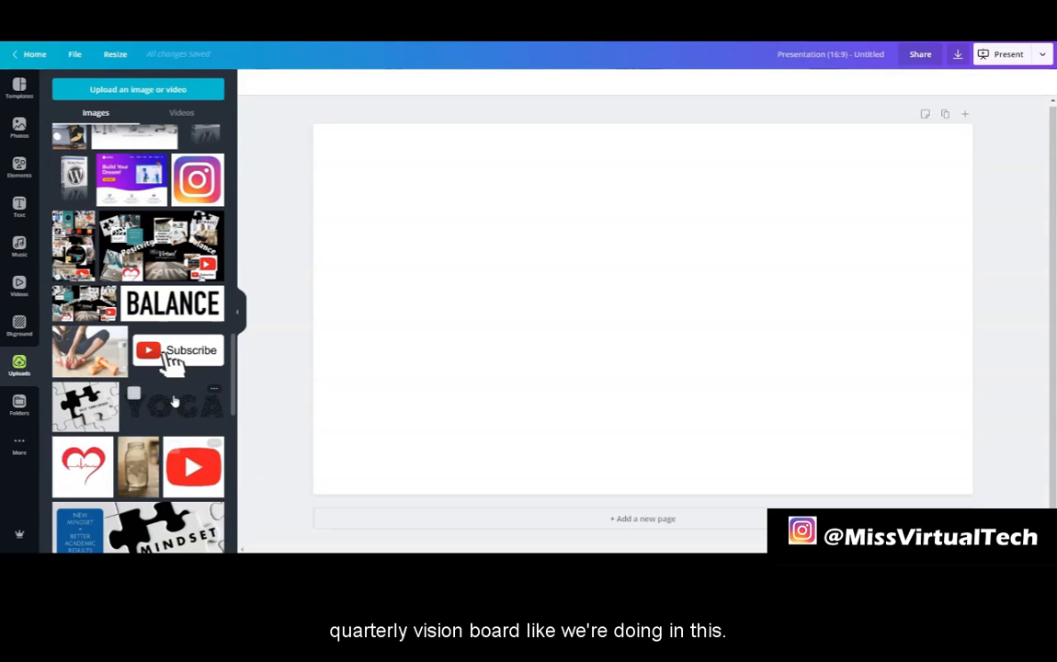
{"action": "left_click", "coordinate": [151, 228]}
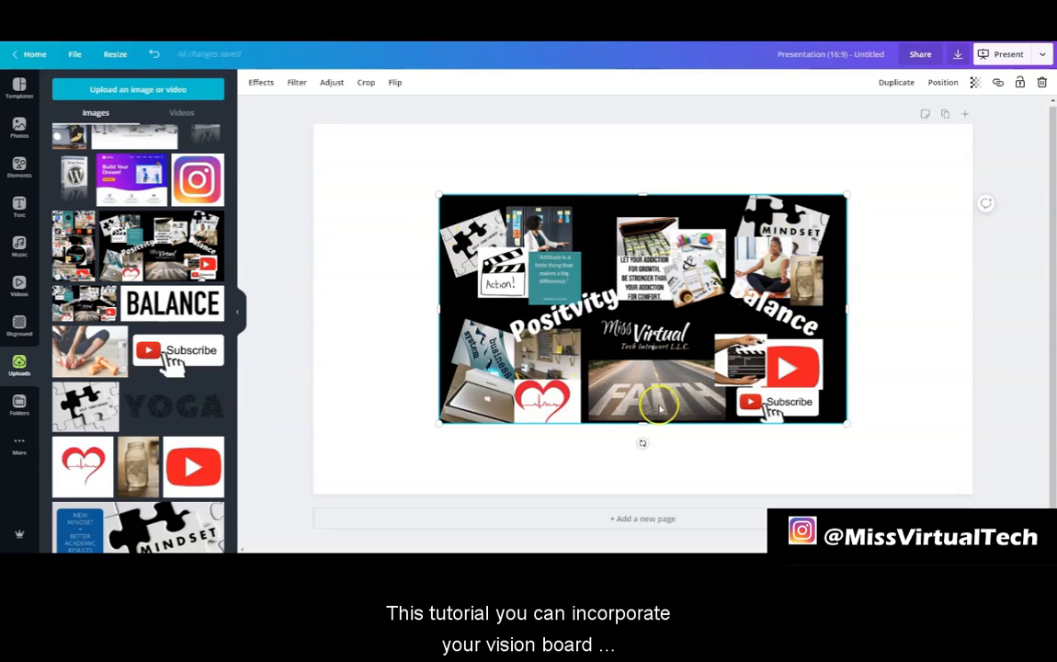
{"action": "left_click", "coordinate": [1042, 82]}
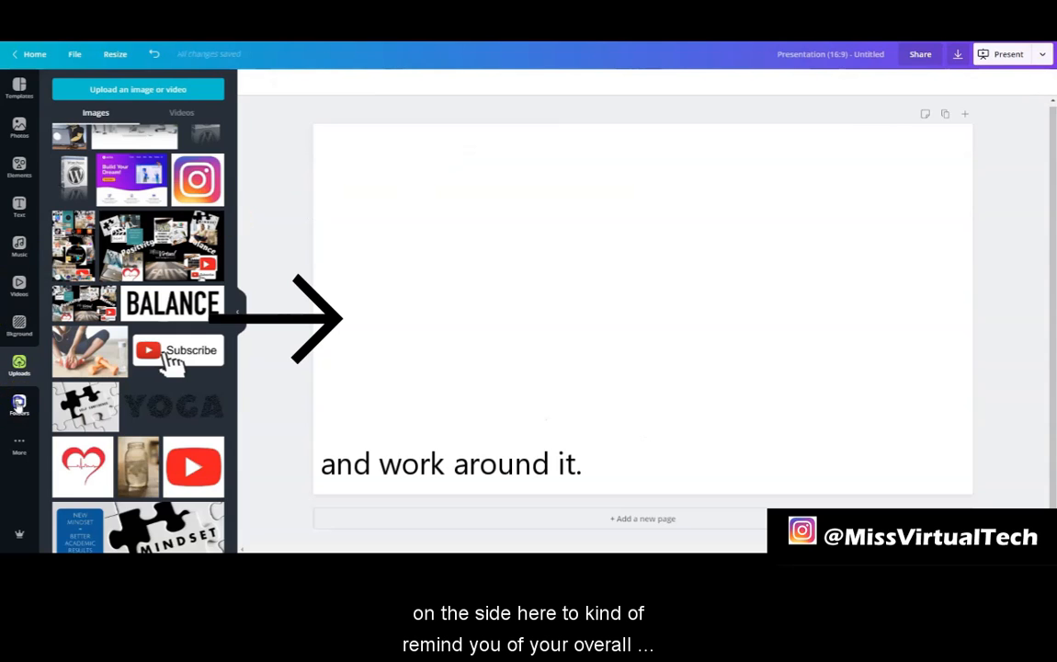
Step: Browse the saved folders to find the Vision Board 2020 folder
{"action": "left_click", "coordinate": [19, 404]}
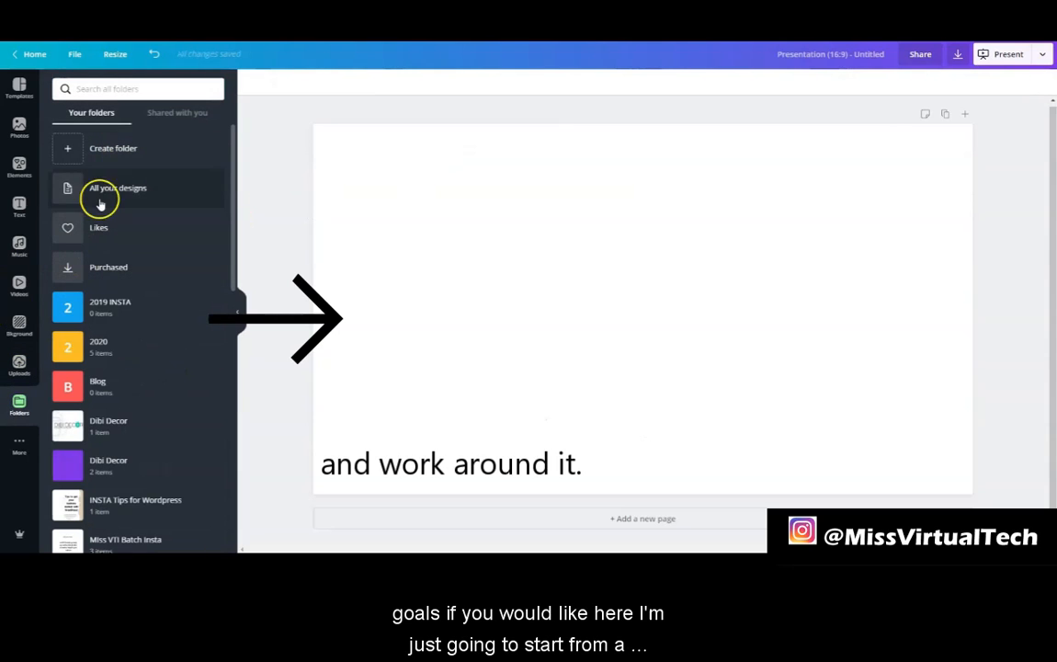
{"action": "scroll", "coordinate": [122, 303], "scroll_direction": "down", "scroll_amount": 5}
{"action": "scroll", "coordinate": [134, 380], "scroll_direction": "down", "scroll_amount": 6}
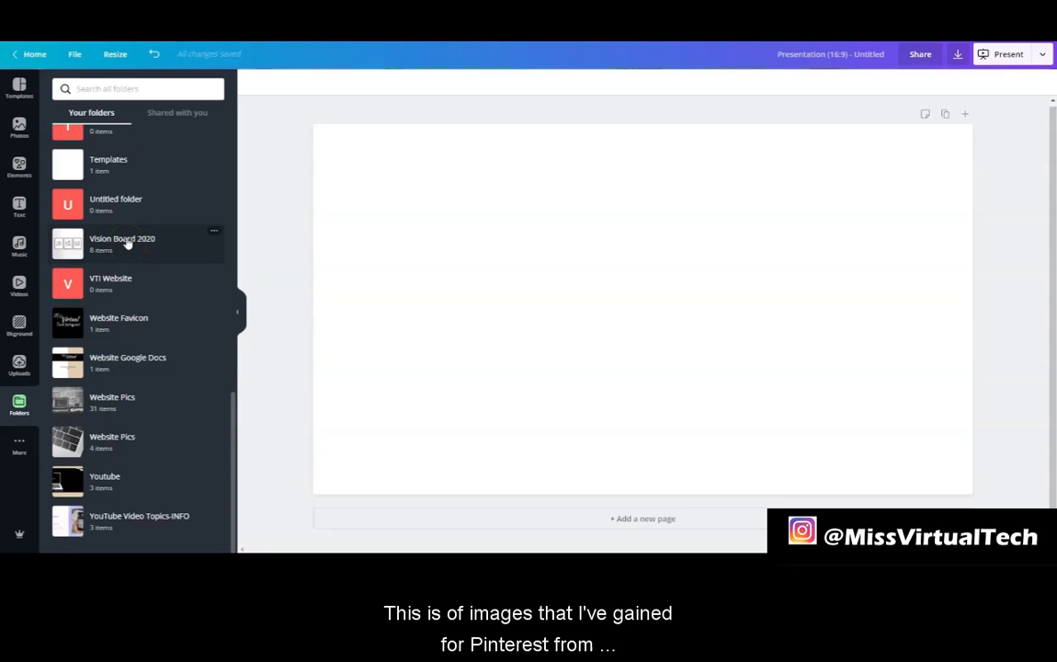
Step: Switch to Pinterest in the browser and search the pins for "tech"
{"action": "left_click", "coordinate": [383, 523]}
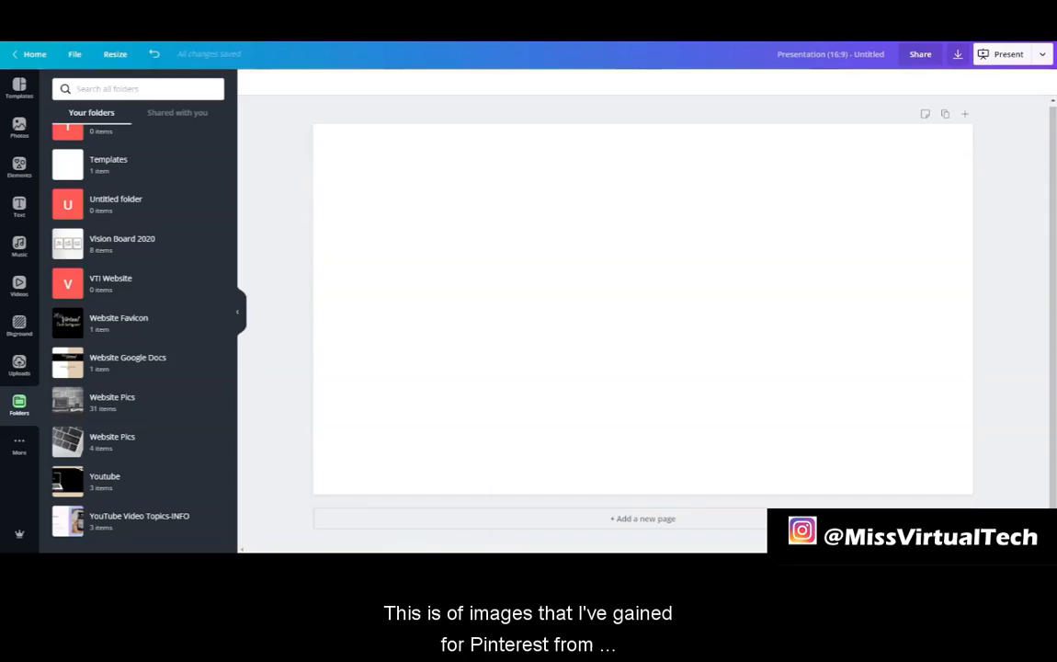
{"action": "mouse_move", "coordinate": [366, 565]}
{"action": "left_click", "coordinate": [423, 524]}
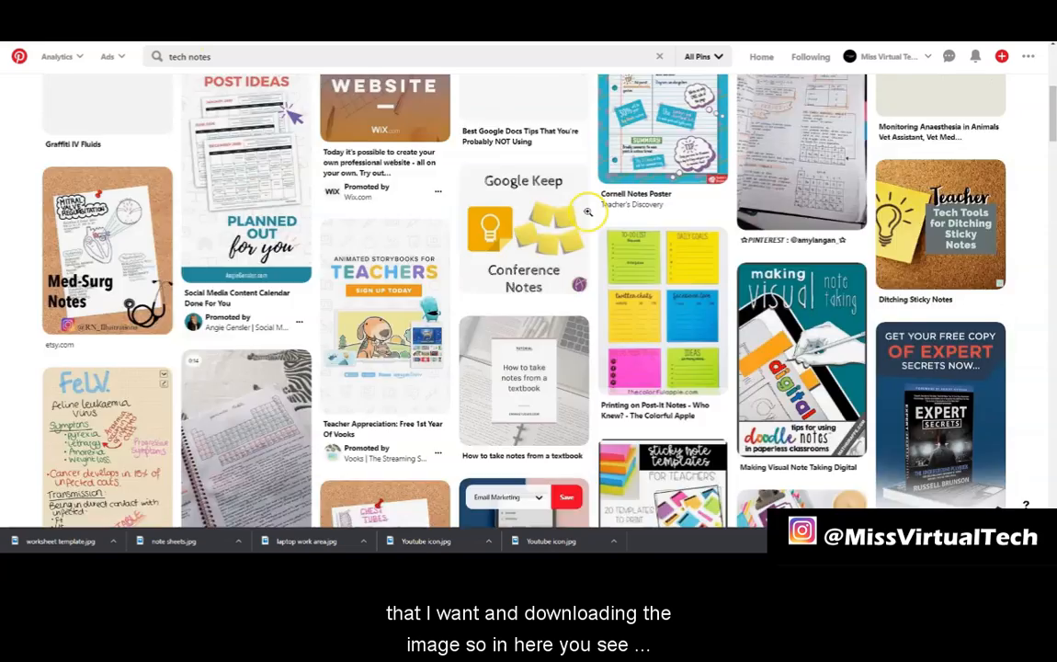
{"action": "scroll", "coordinate": [588, 212], "scroll_direction": "up", "scroll_amount": 4}
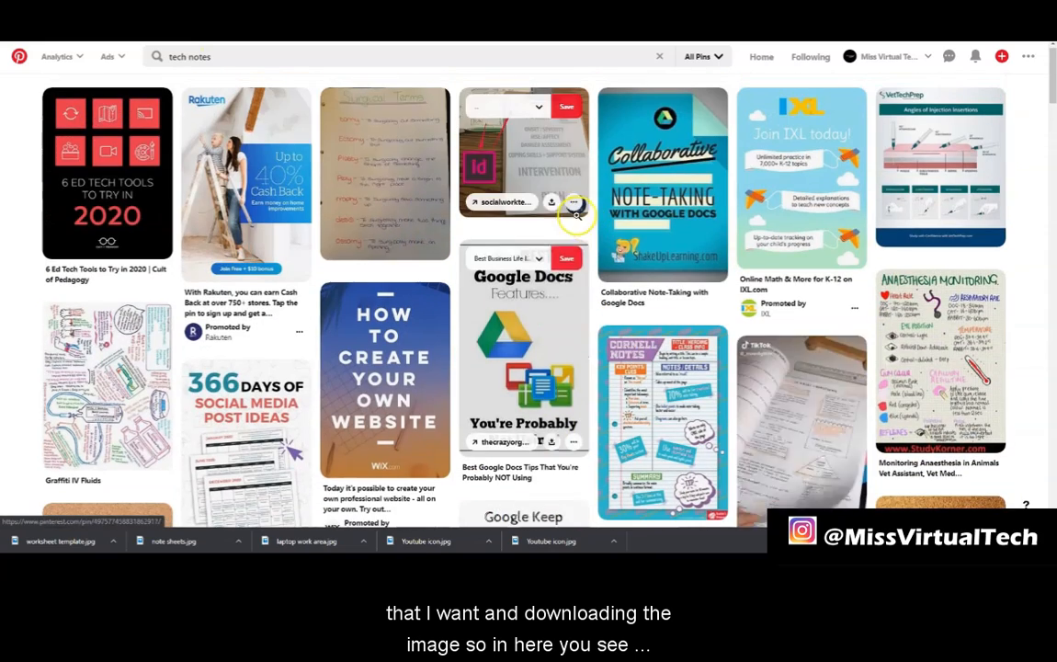
{"action": "double_click", "coordinate": [199, 57]}
{"action": "key", "text": "Return"}
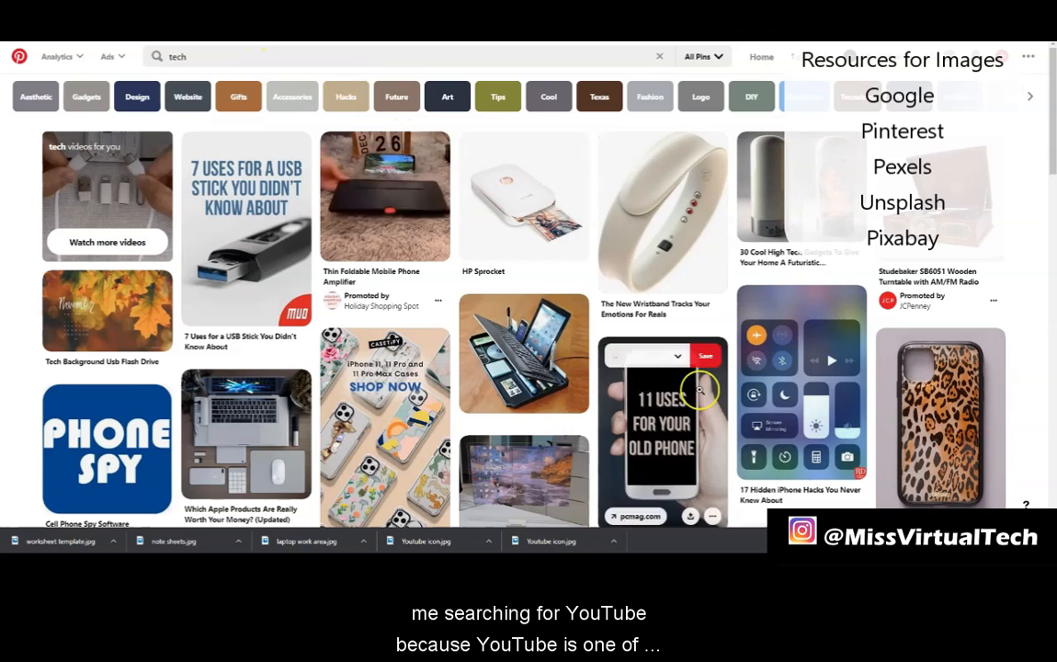
Step: Search the pins for "youtube"
{"action": "double_click", "coordinate": [188, 56]}
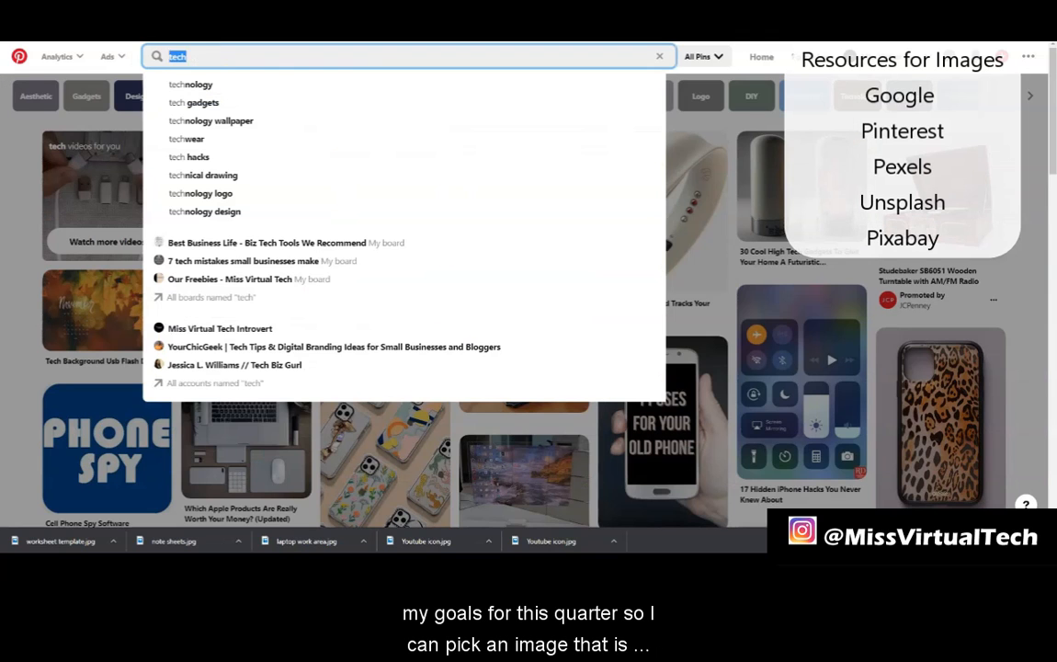
{"action": "type", "text": "youyu"}
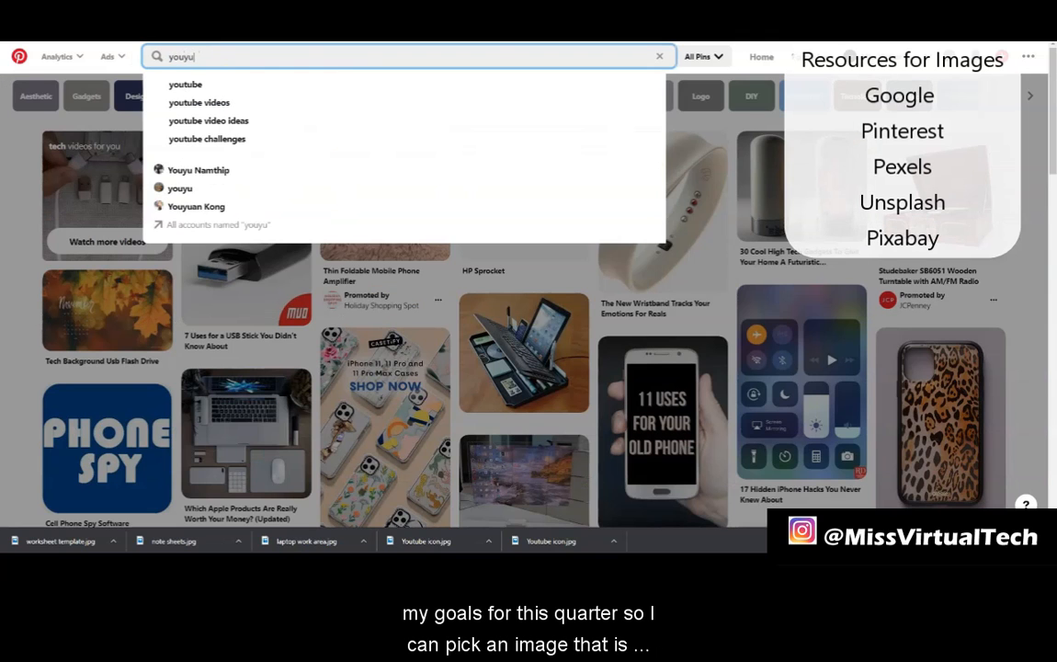
{"action": "key", "text": "BackSpace"}
{"action": "key", "text": "BackSpace"}
{"action": "type", "text": "tube"}
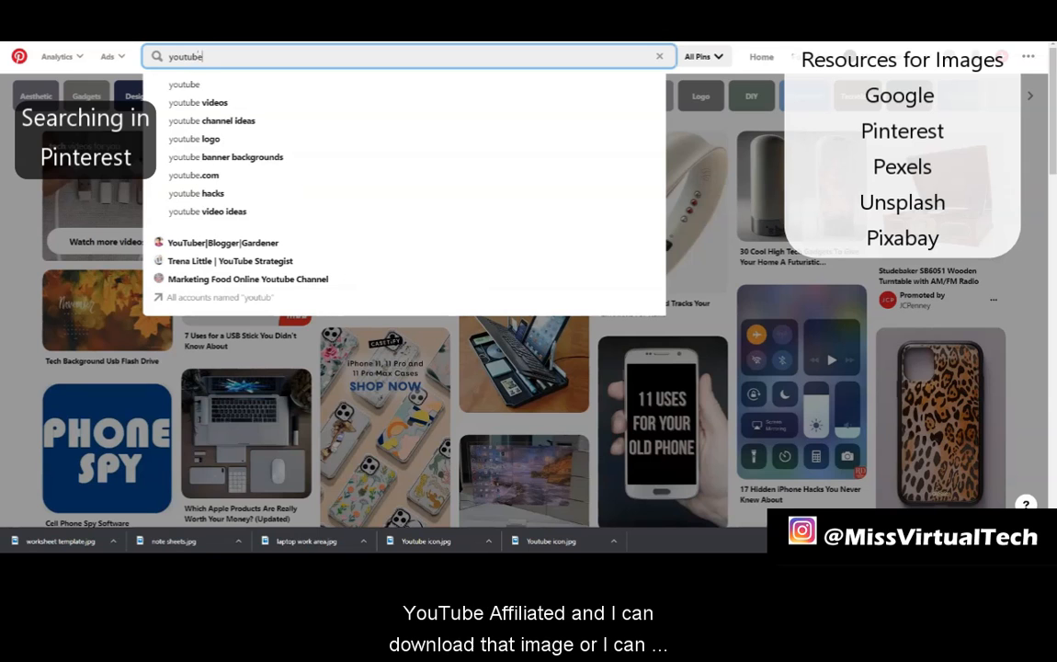
{"action": "key", "text": "Return"}
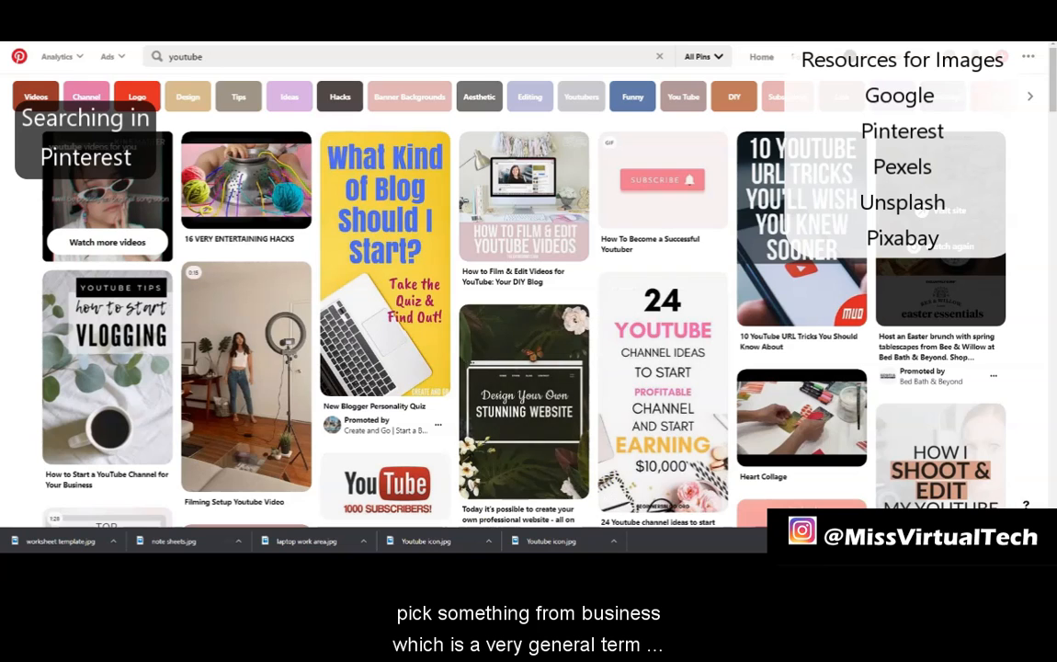
Step: Search the pins for "business"
{"action": "left_click", "coordinate": [213, 59]}
{"action": "type", "text": "busine"}
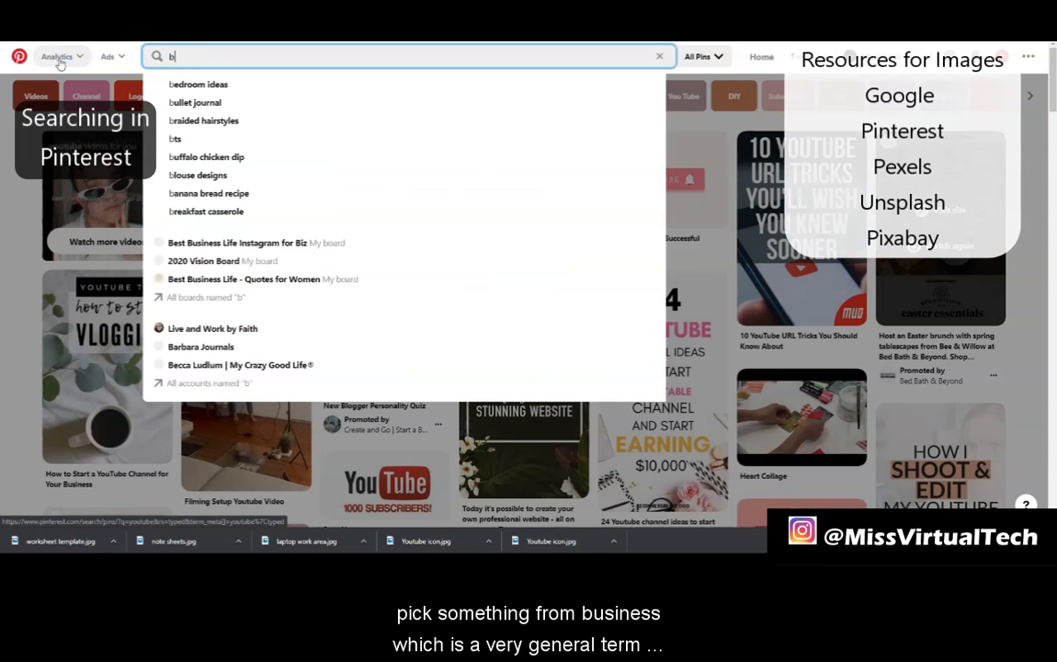
{"action": "type", "text": "ss"}
{"action": "key", "text": "Return"}
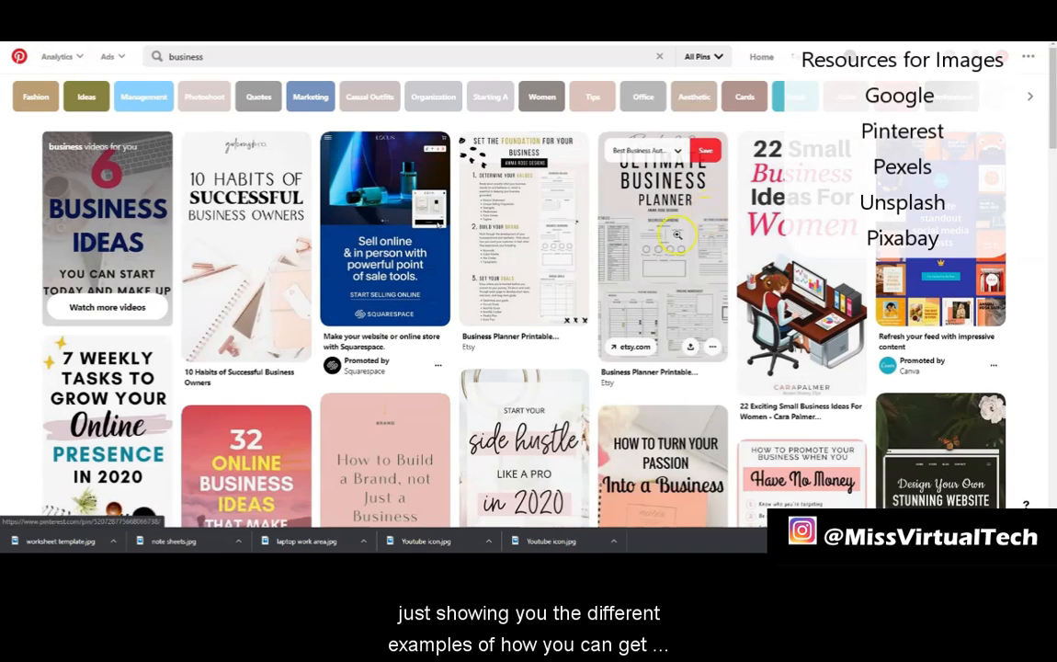
Step: Search the pins for "wordpress"
{"action": "left_click", "coordinate": [221, 57]}
{"action": "type", "text": "wordpress"}
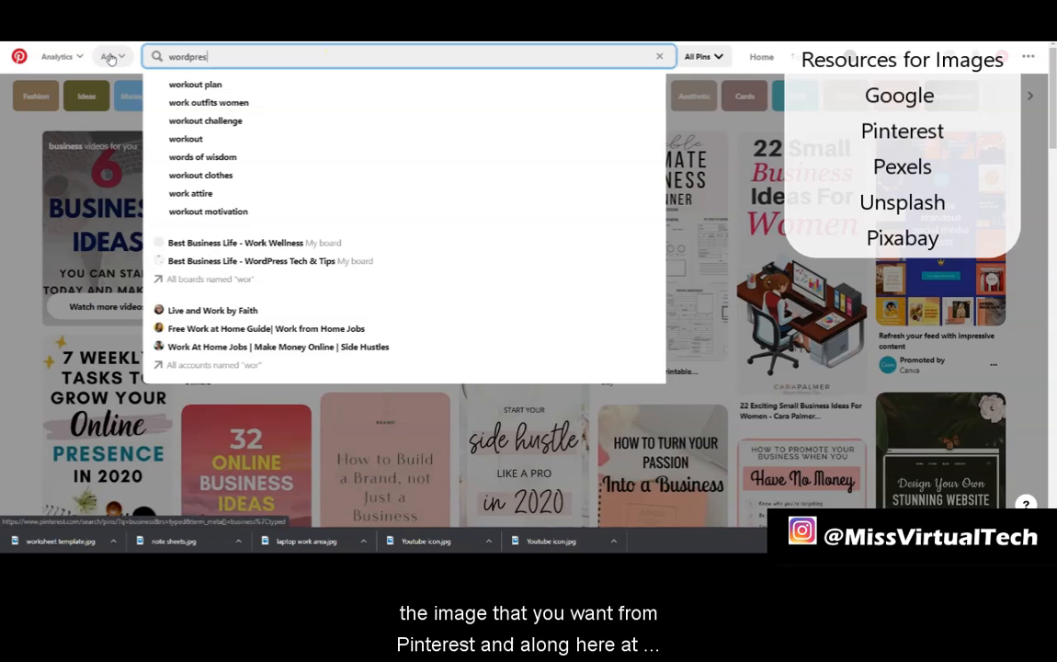
{"action": "key", "text": "Return"}
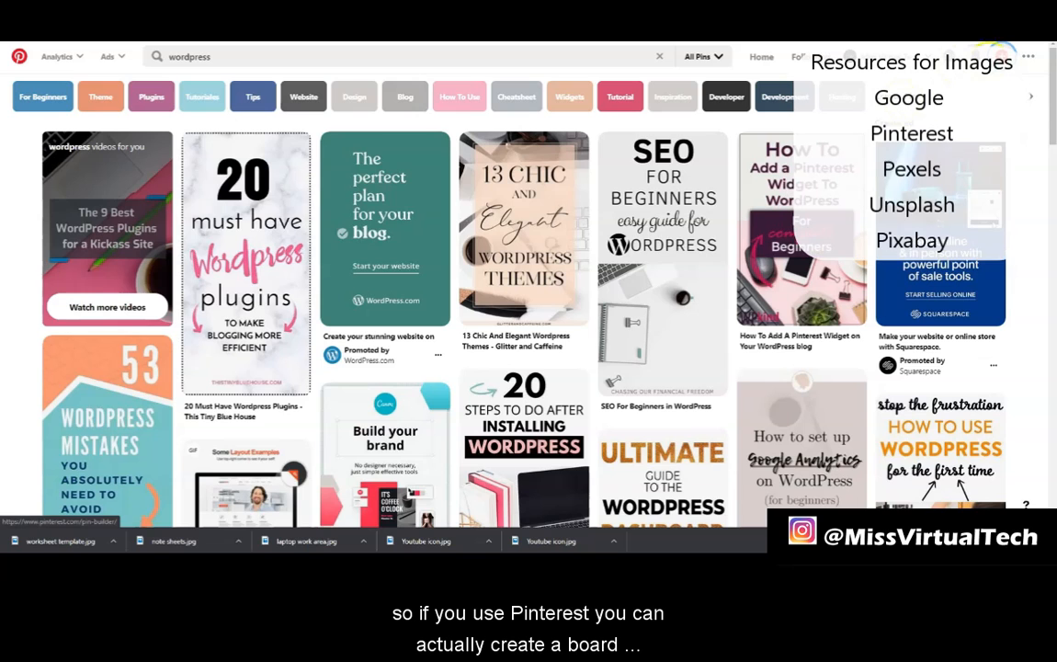
Step: Go to the profile's boards and open the secret board 2020 Vision Board
{"action": "left_click", "coordinate": [1030, 56]}
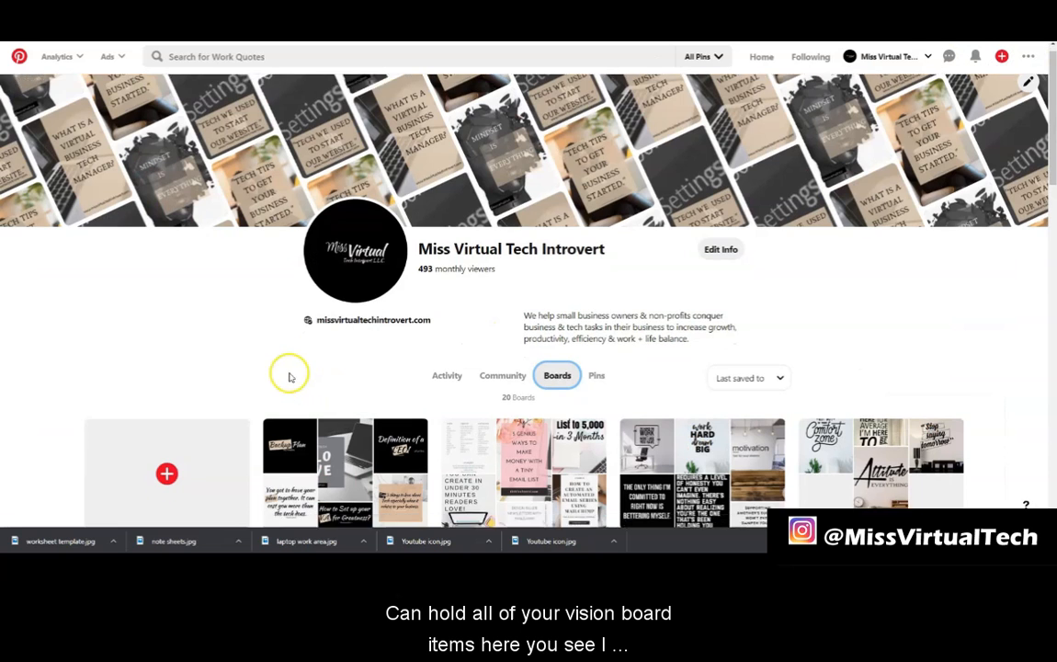
{"action": "scroll", "coordinate": [288, 370], "scroll_direction": "down", "scroll_amount": 8}
{"action": "scroll", "coordinate": [323, 346], "scroll_direction": "down", "scroll_amount": 2}
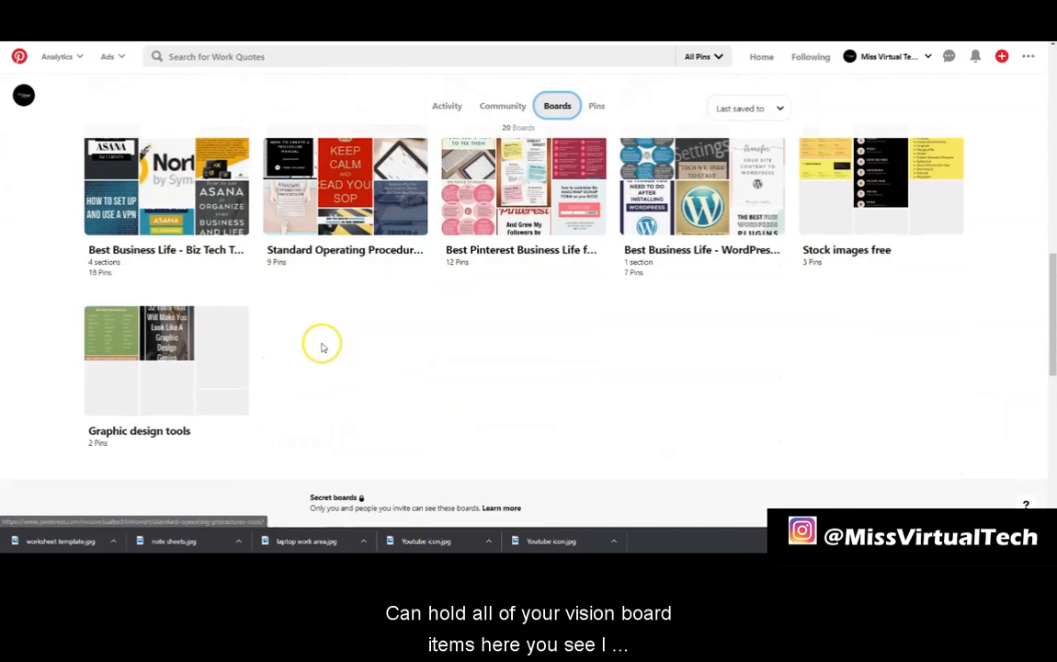
{"action": "scroll", "coordinate": [322, 347], "scroll_direction": "down", "scroll_amount": 1}
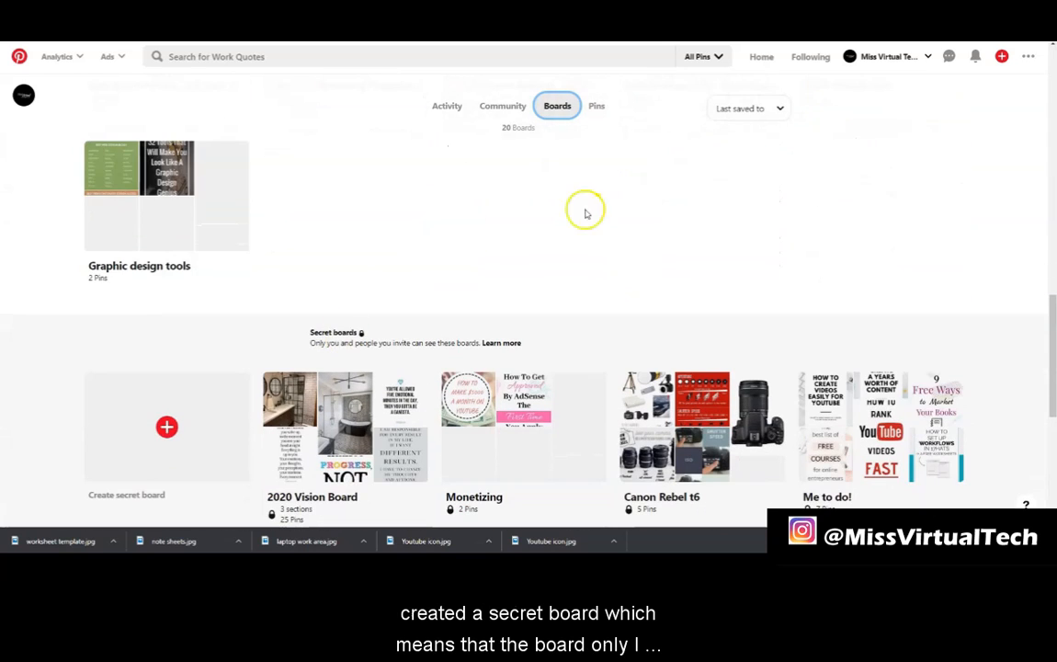
{"action": "left_click", "coordinate": [167, 430]}
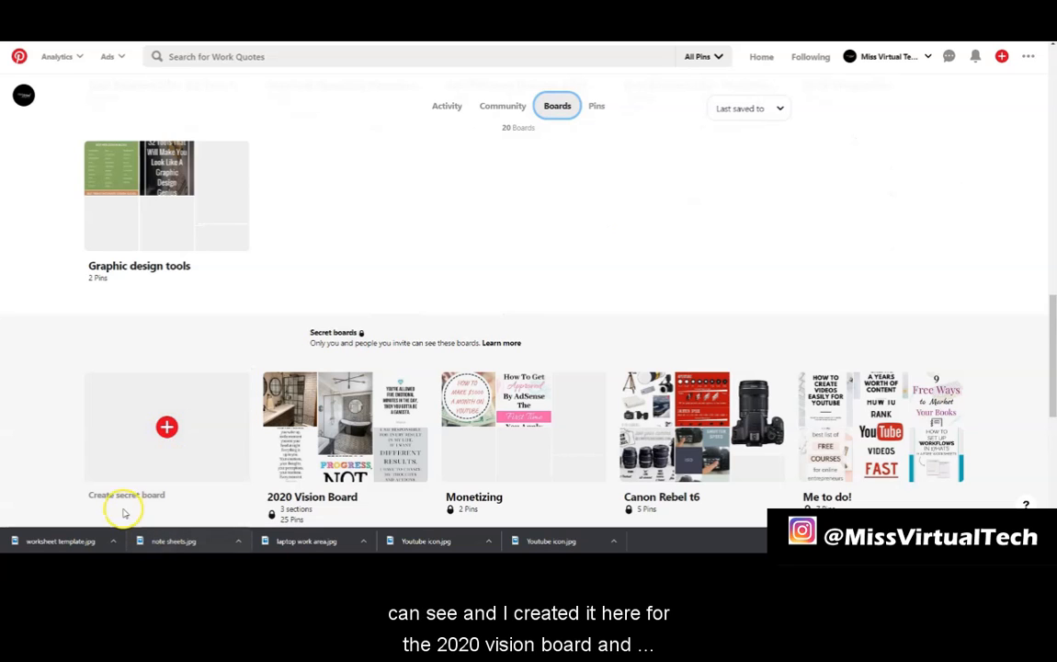
{"action": "scroll", "coordinate": [432, 416], "scroll_direction": "down", "scroll_amount": 2}
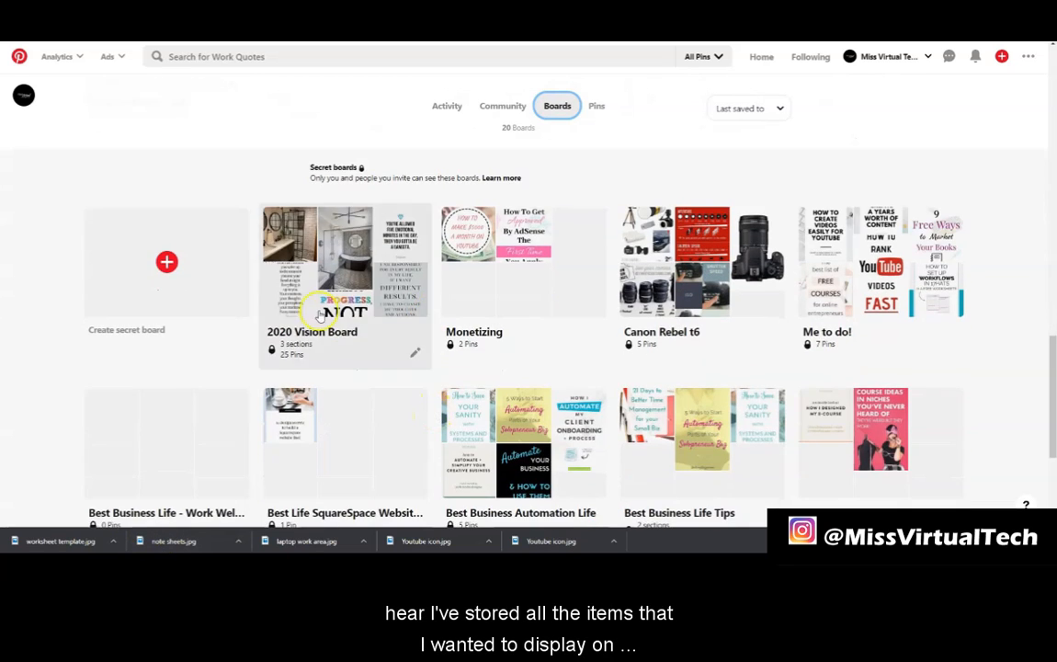
{"action": "left_click", "coordinate": [313, 324]}
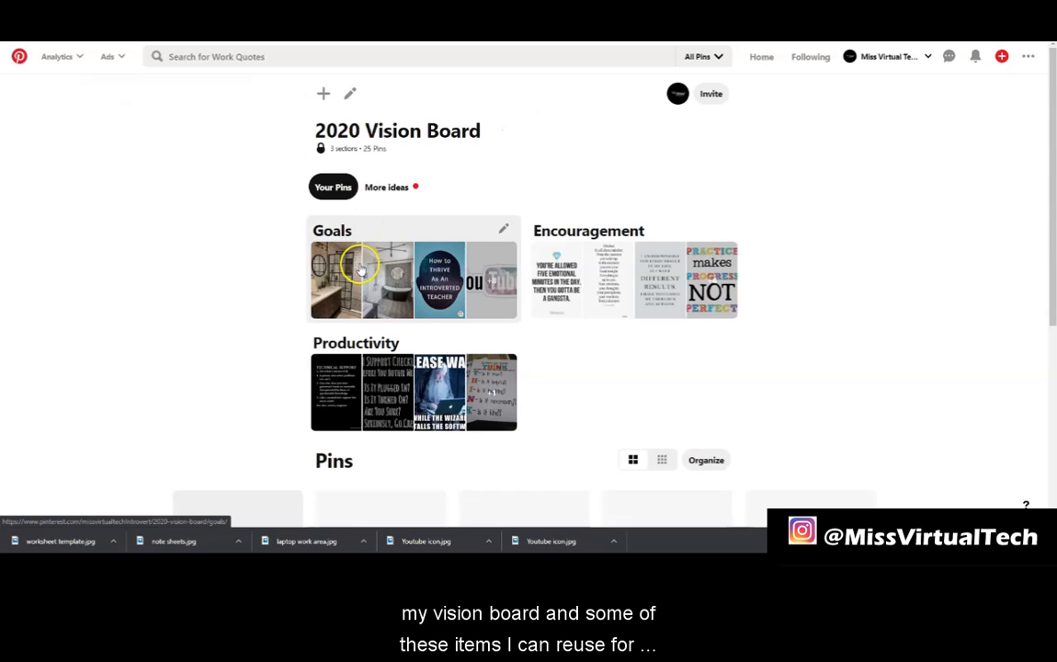
Step: Look through the pins in the Goals section of the 2020 Vision Board
{"action": "left_click", "coordinate": [361, 267]}
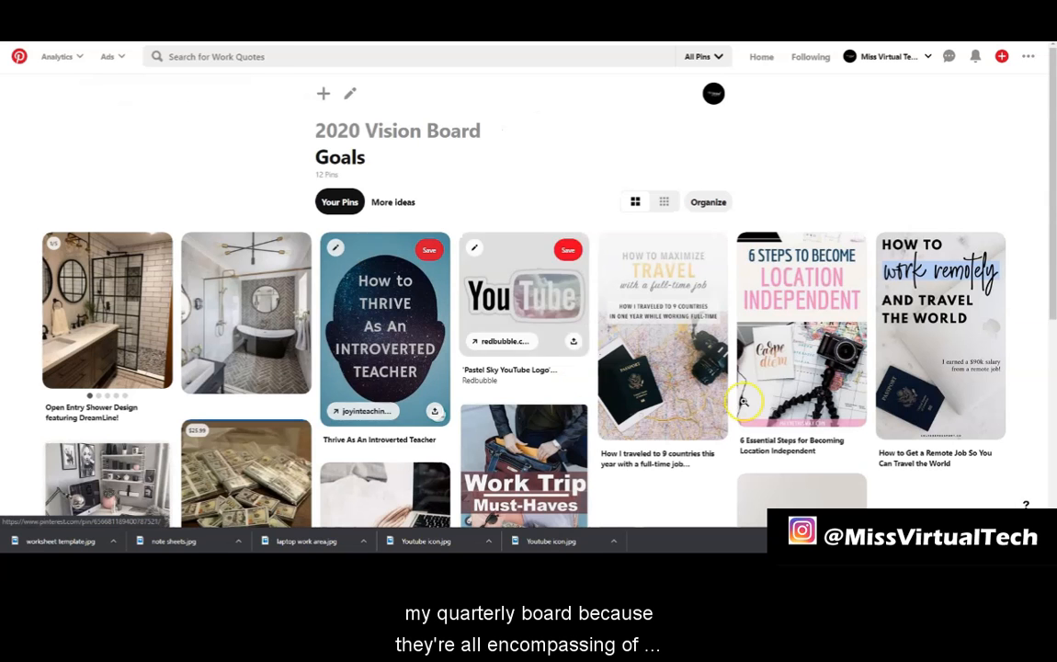
{"action": "scroll", "coordinate": [644, 368], "scroll_direction": "down", "scroll_amount": 4}
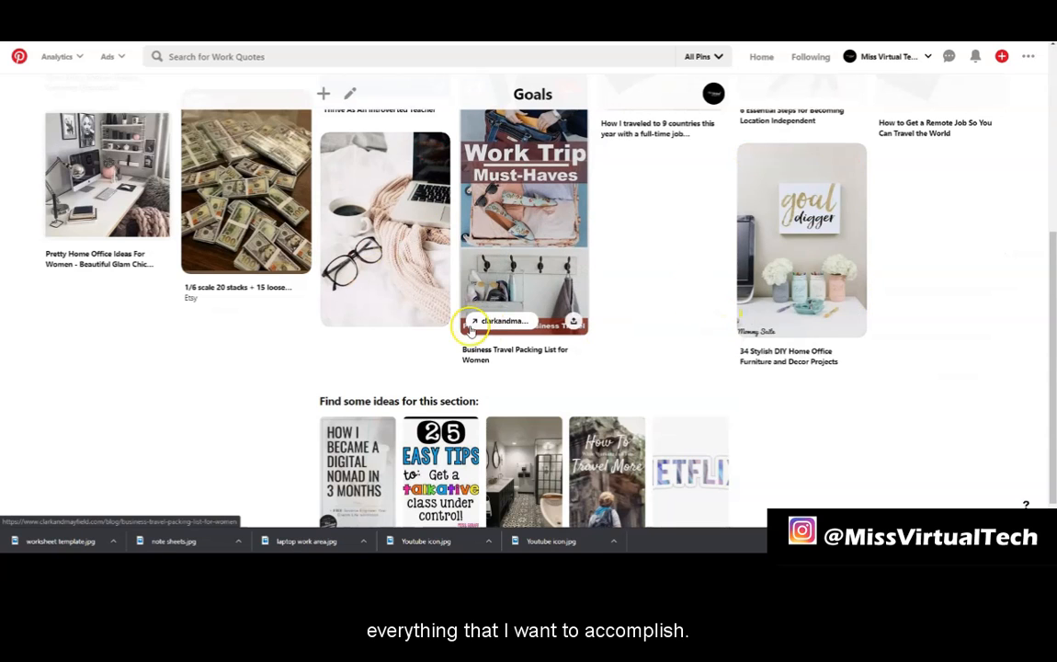
{"action": "scroll", "coordinate": [469, 327], "scroll_direction": "up", "scroll_amount": 2}
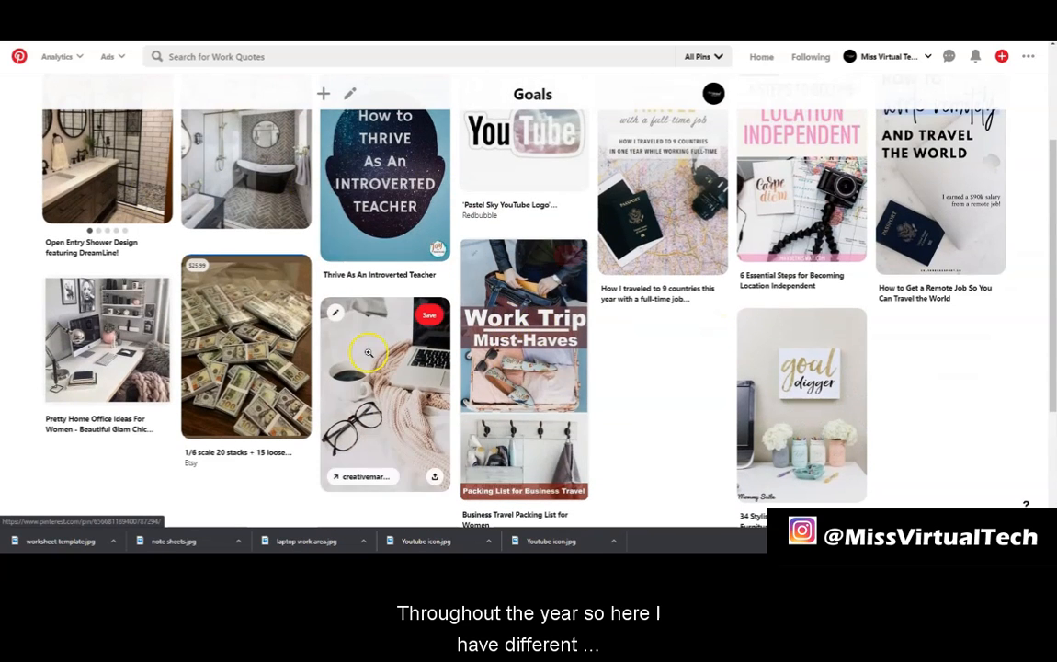
{"action": "scroll", "coordinate": [700, 413], "scroll_direction": "down", "scroll_amount": 2}
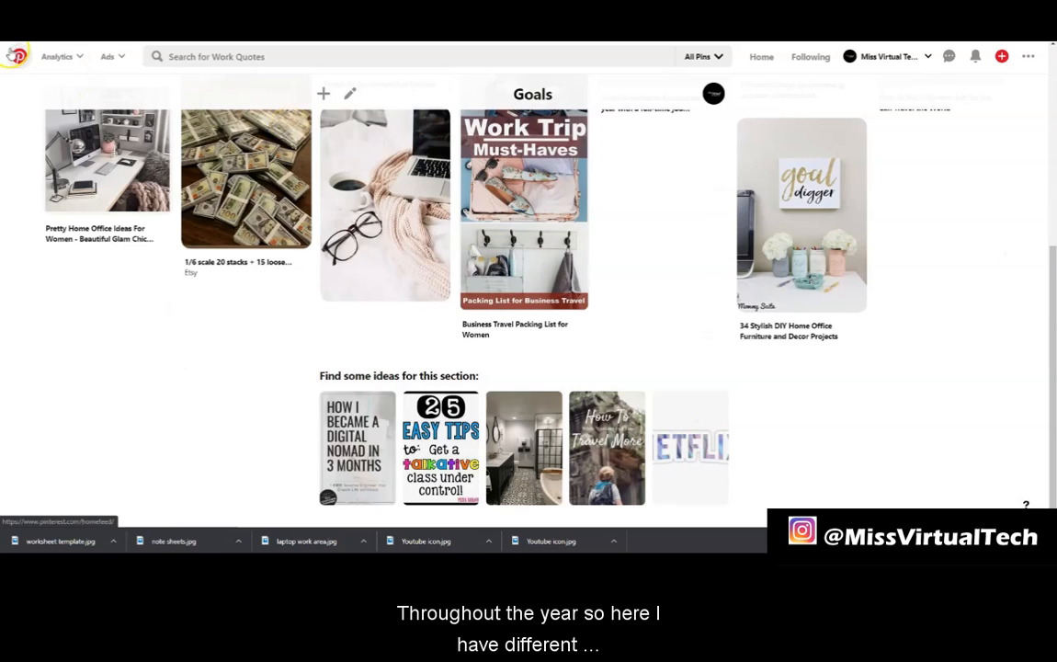
Step: Return to the board and look through the pins in its Encouragement section
{"action": "key", "text": "alt+Left"}
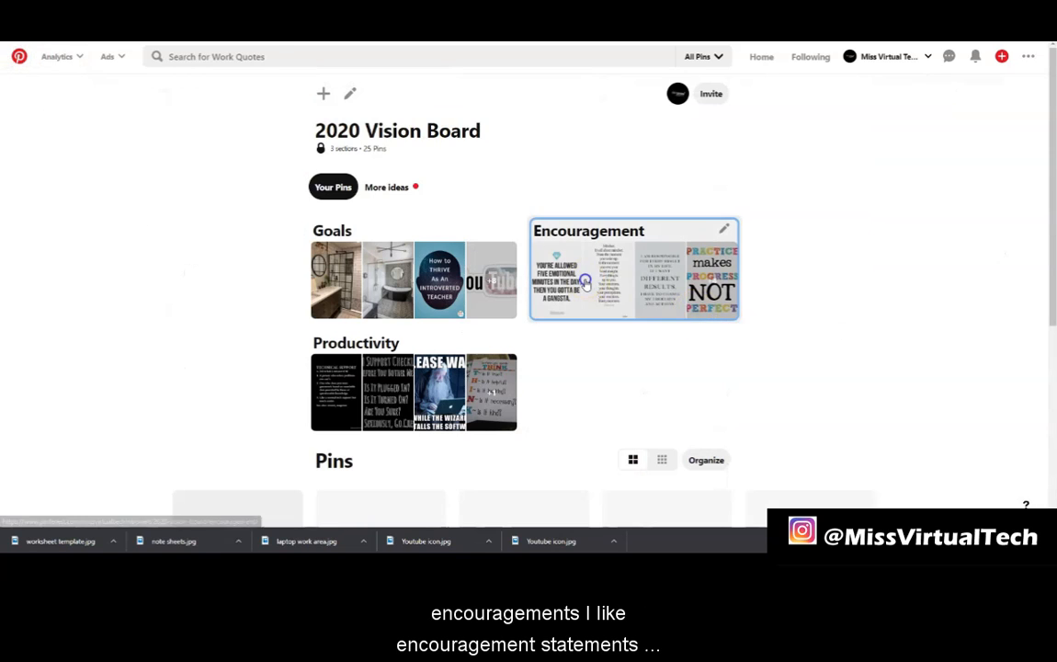
{"action": "left_click", "coordinate": [696, 303]}
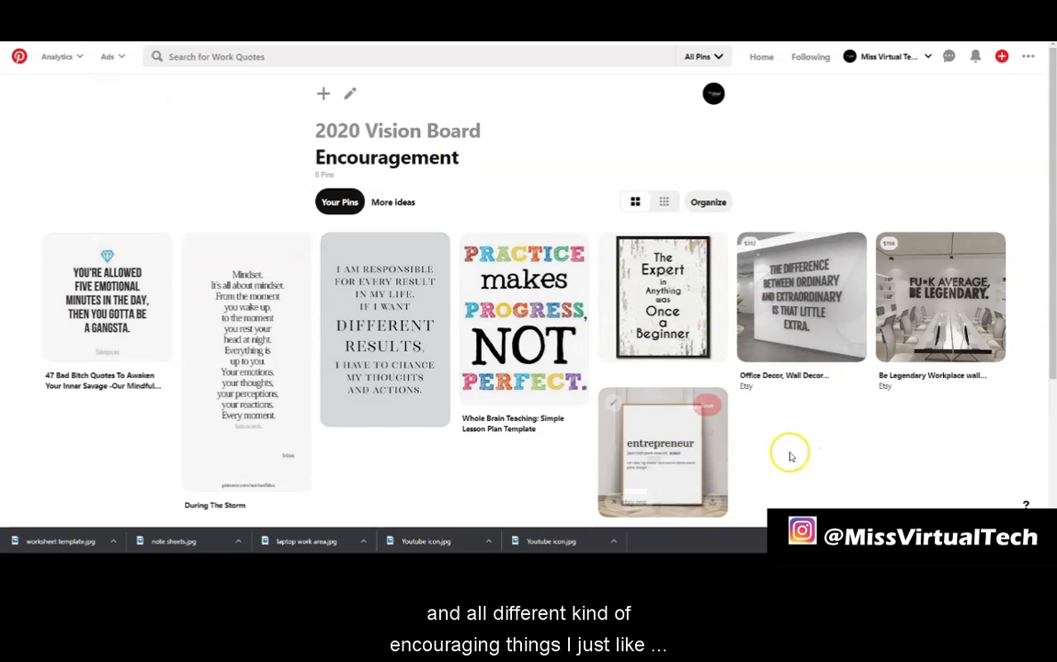
{"action": "scroll", "coordinate": [815, 445], "scroll_direction": "down", "scroll_amount": 2}
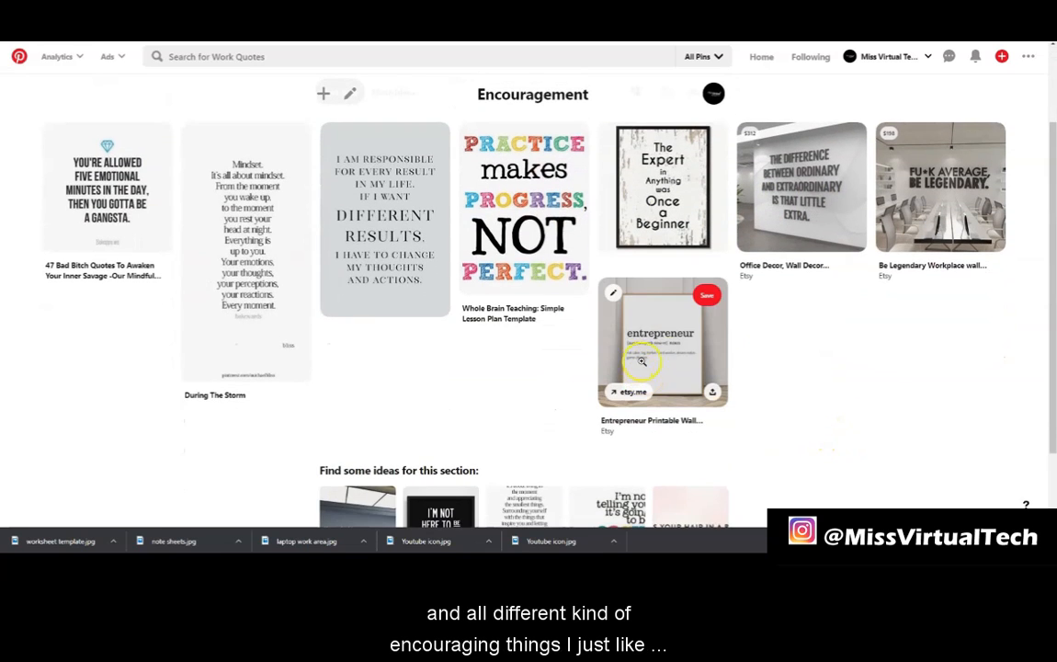
Step: Open the framed entrepreneur definition pin and save its image as a JPEG named "entrepreneur quote"
{"action": "left_click", "coordinate": [690, 347]}
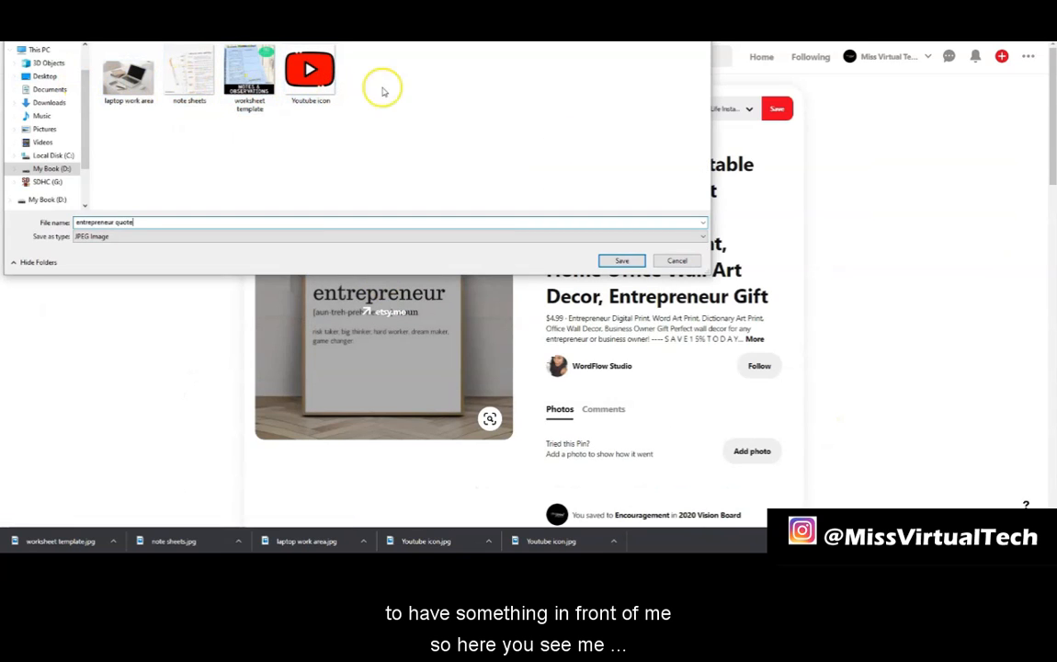
{"action": "left_click", "coordinate": [621, 261]}
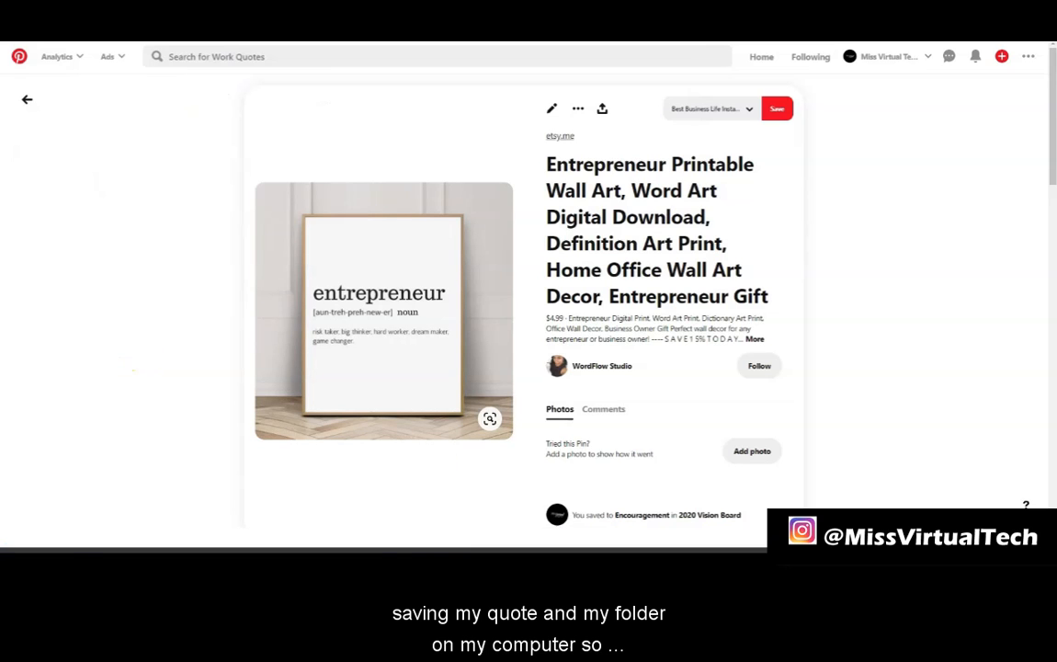
Step: Return to the 2020 Vision Board and look through the pins in its Productivity section
{"action": "left_click", "coordinate": [27, 99]}
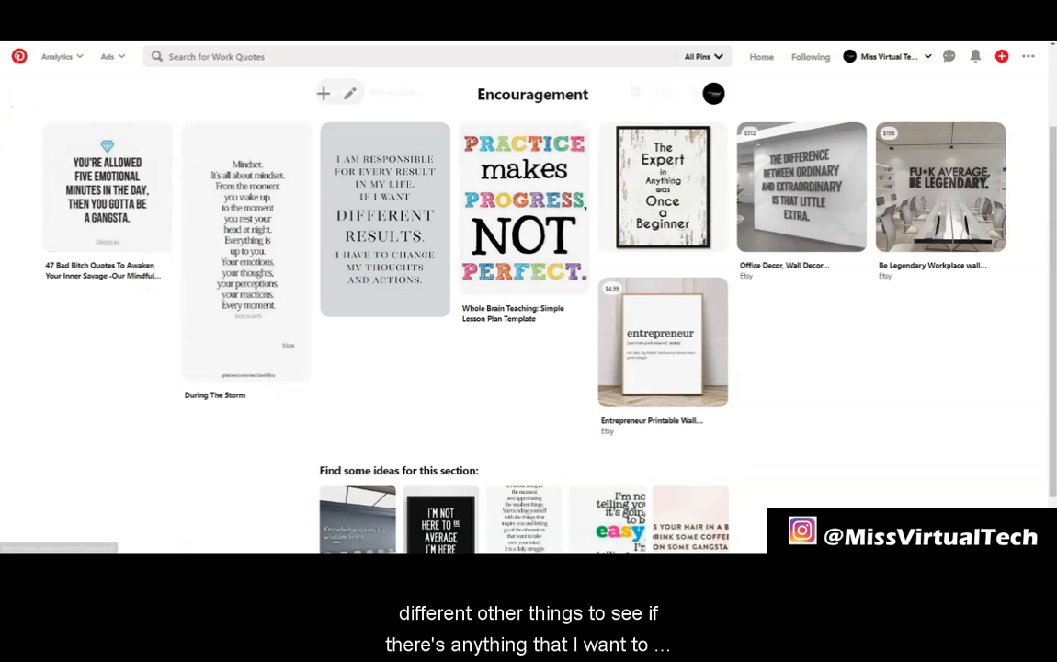
{"action": "key", "text": "alt+Left"}
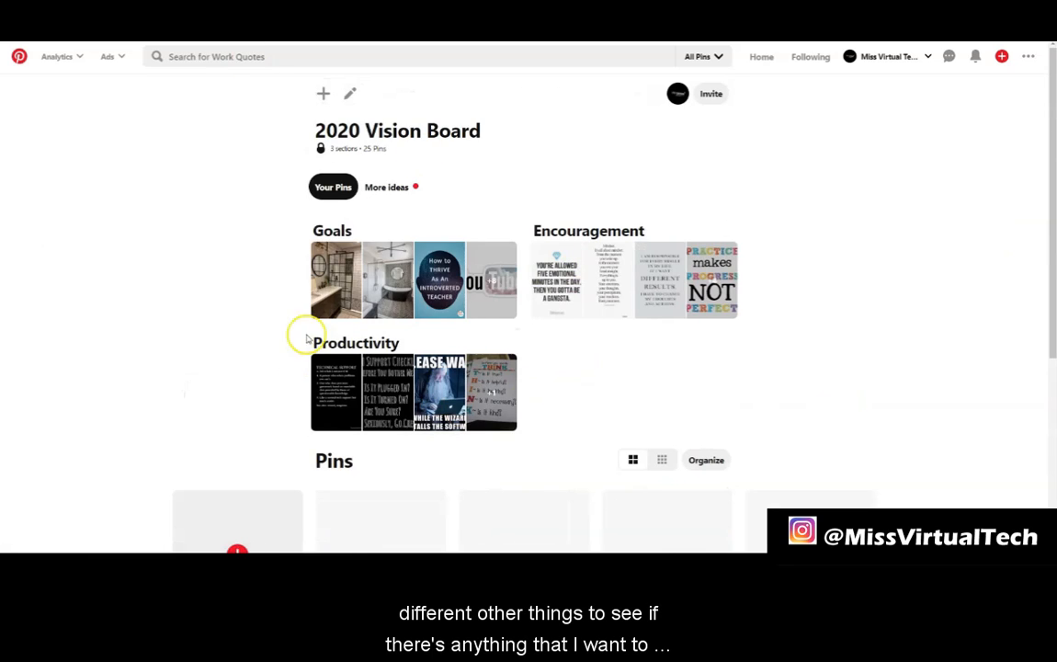
{"action": "left_click", "coordinate": [489, 392]}
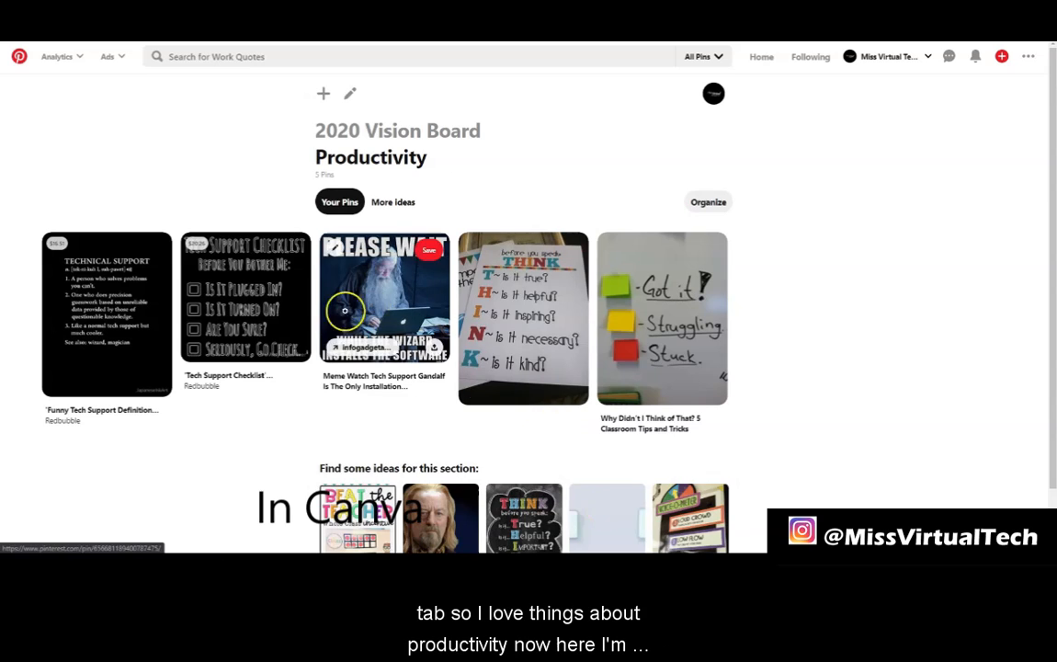
Step: Switch to the blank Canva presentation and name it "Quarterly VB Second Qtr 2020"
{"action": "key", "text": "alt+Left"}
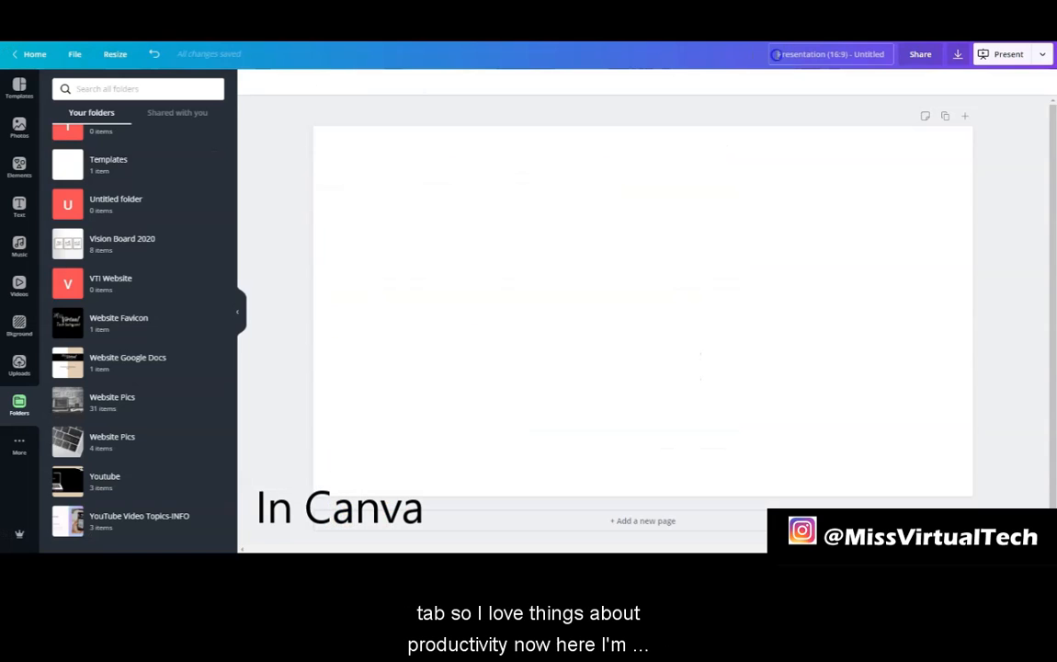
{"action": "left_click", "coordinate": [806, 57]}
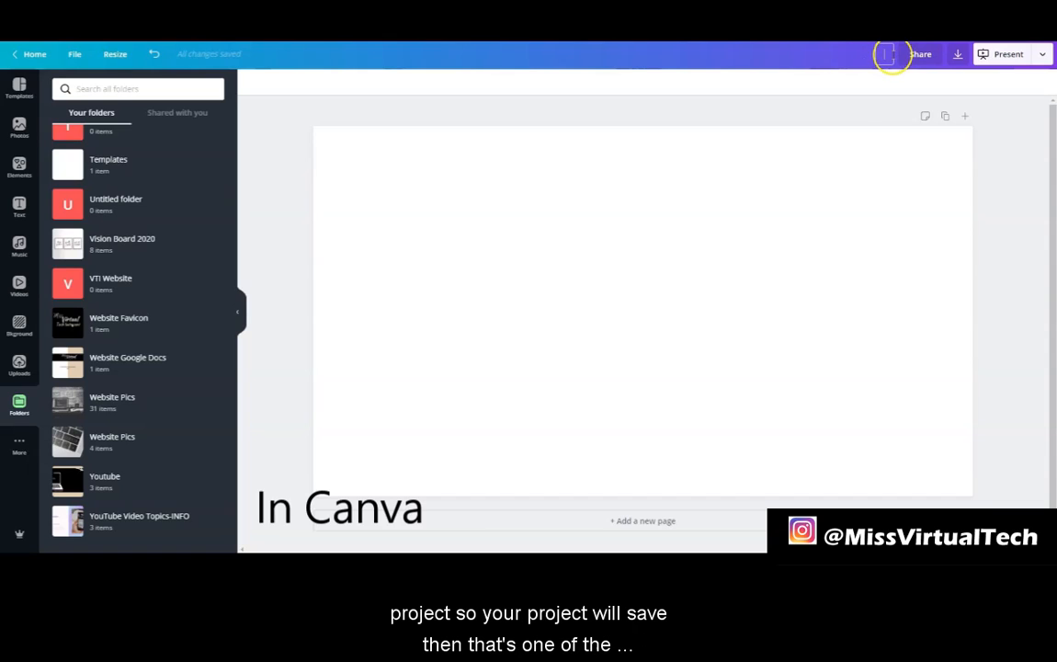
{"action": "type", "text": "Quarterly V"}
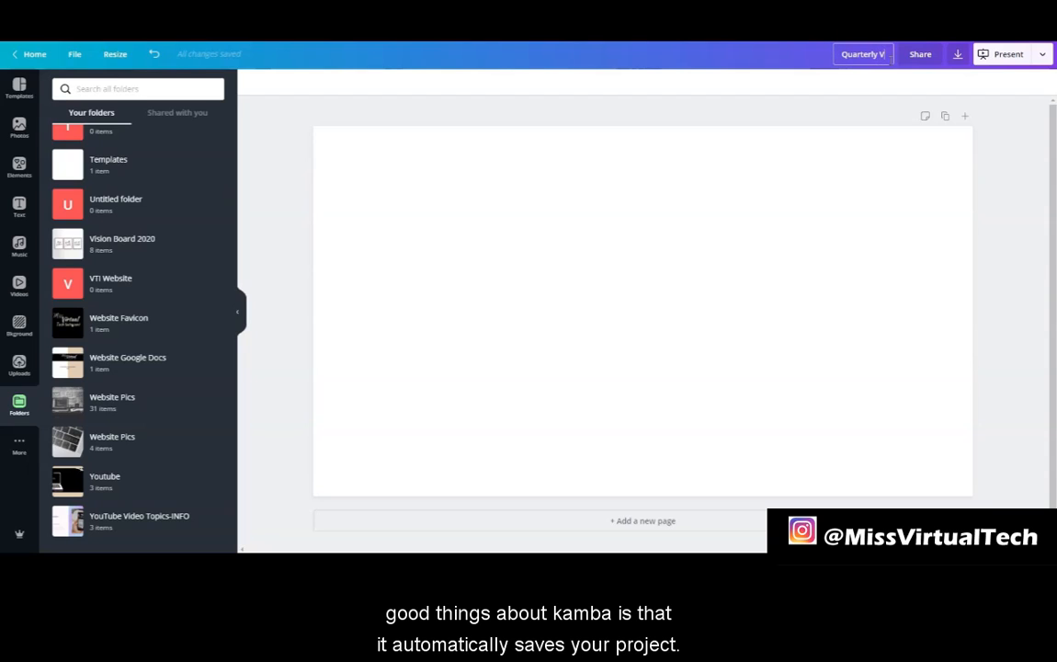
{"action": "type", "text": "B Mar"}
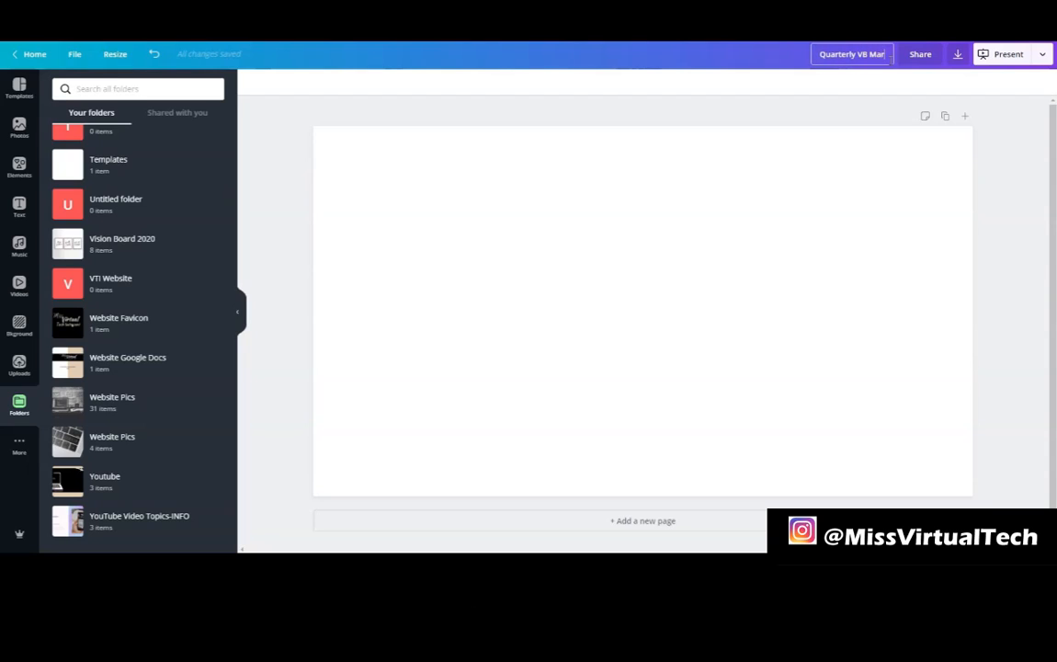
{"action": "key", "text": "BackSpace"}
{"action": "key", "text": "BackSpace"}
{"action": "type", "text": "Qtr"}
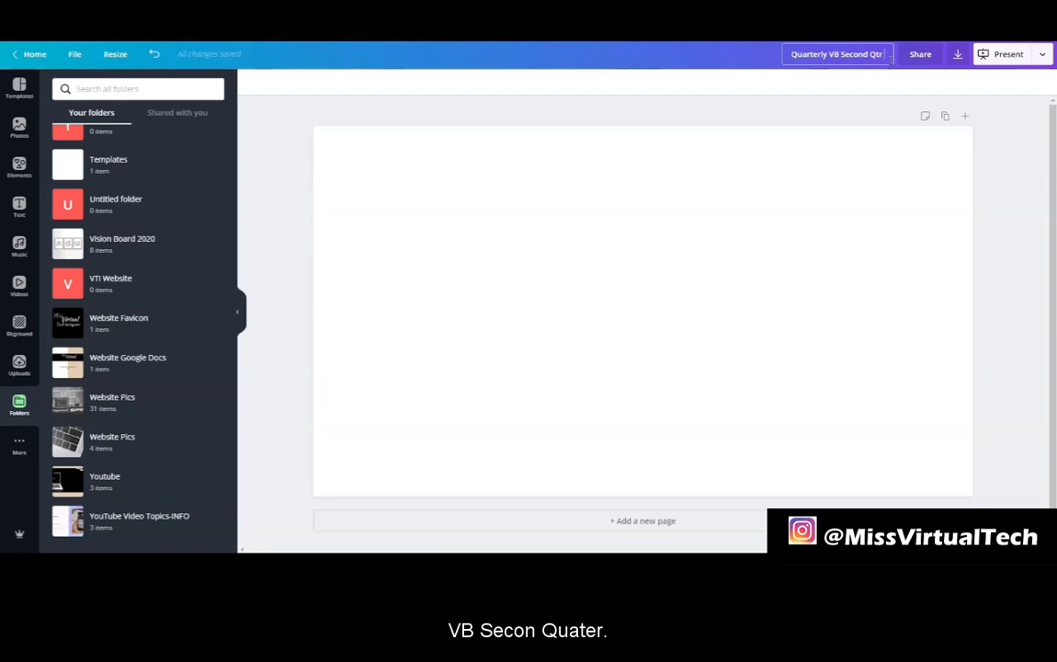
{"action": "type", "text": " 2020"}
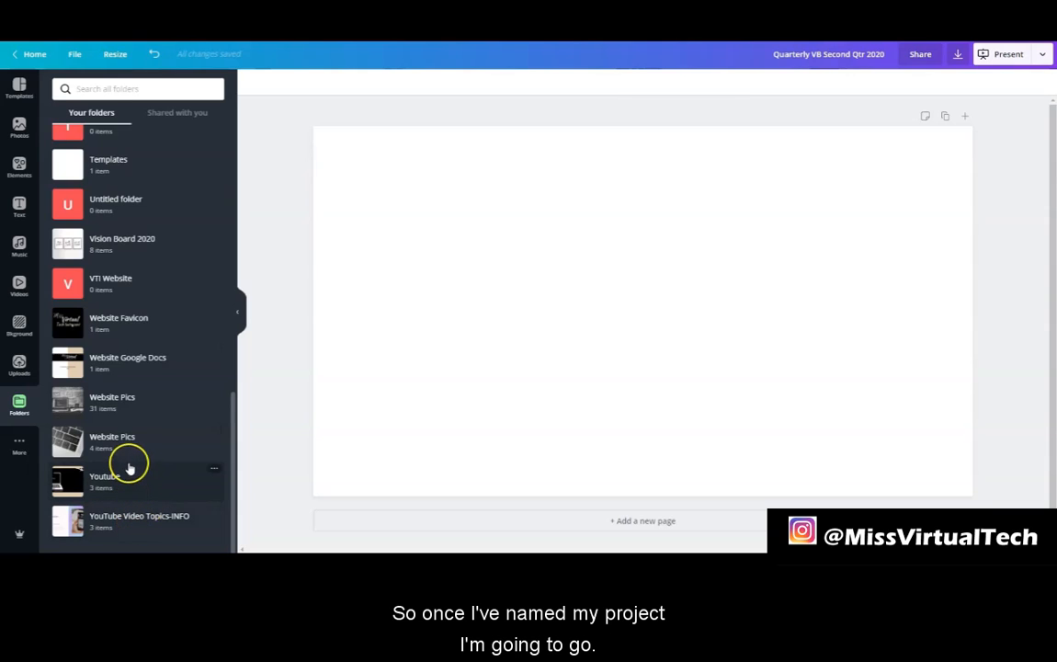
Step: Open the Vision Board 2020 folder and upload the "entrepreneur quote" image into it
{"action": "left_click", "coordinate": [118, 246]}
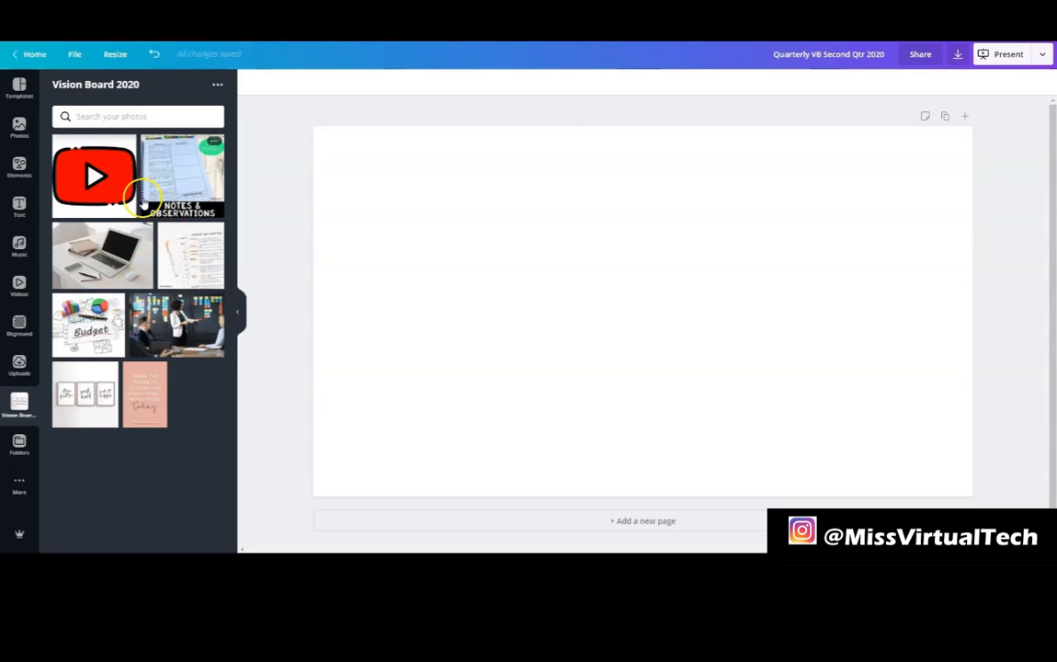
{"action": "left_click", "coordinate": [216, 85]}
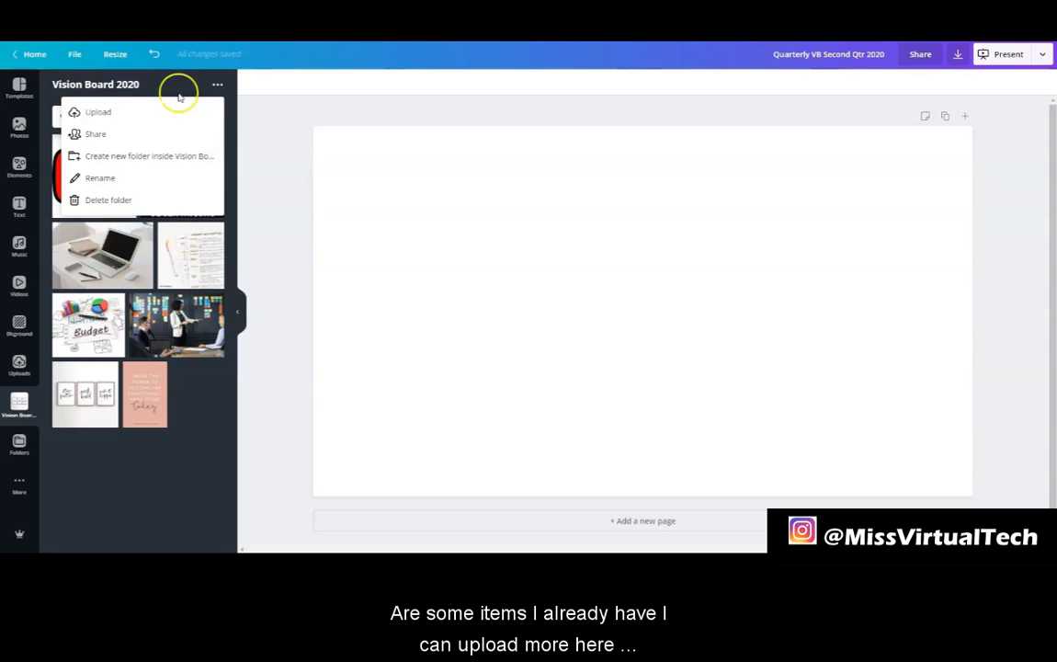
{"action": "left_click", "coordinate": [104, 111]}
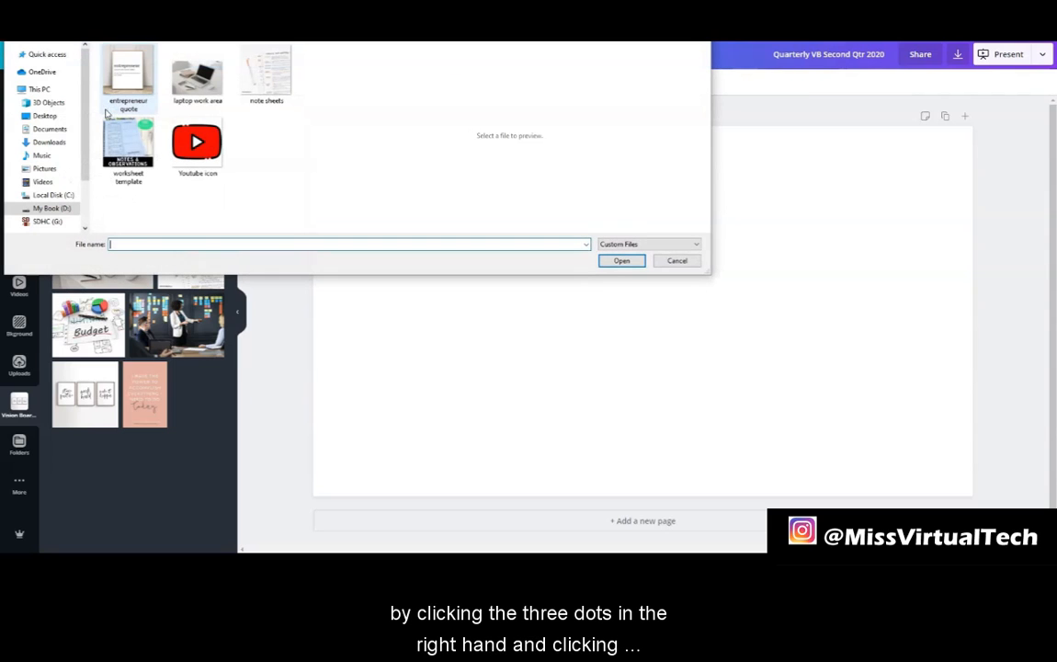
{"action": "left_click", "coordinate": [128, 79]}
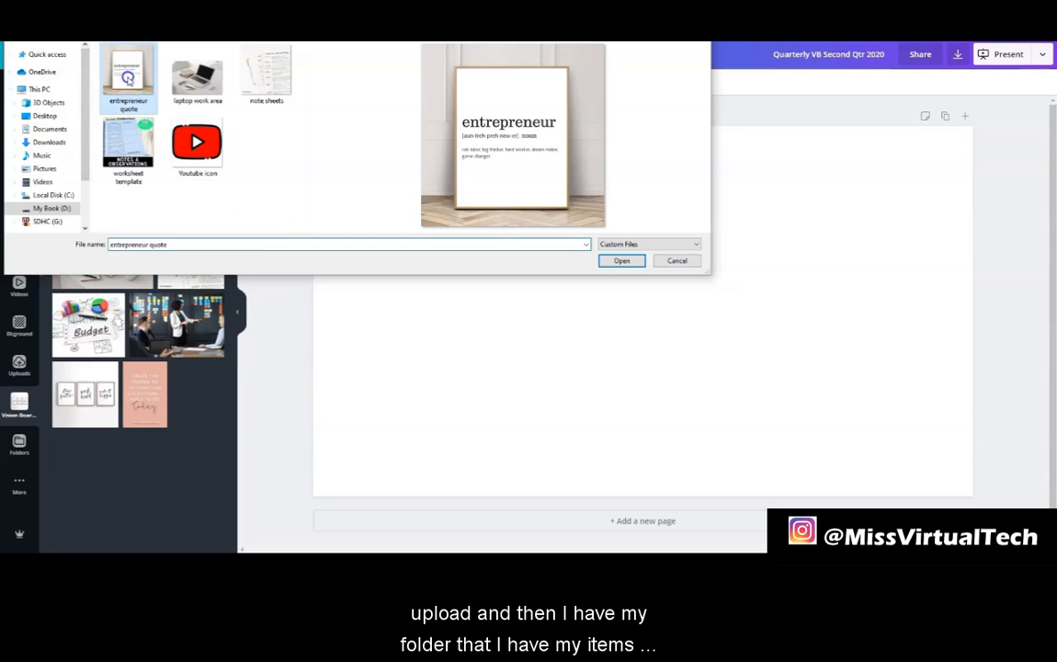
{"action": "left_click", "coordinate": [624, 261]}
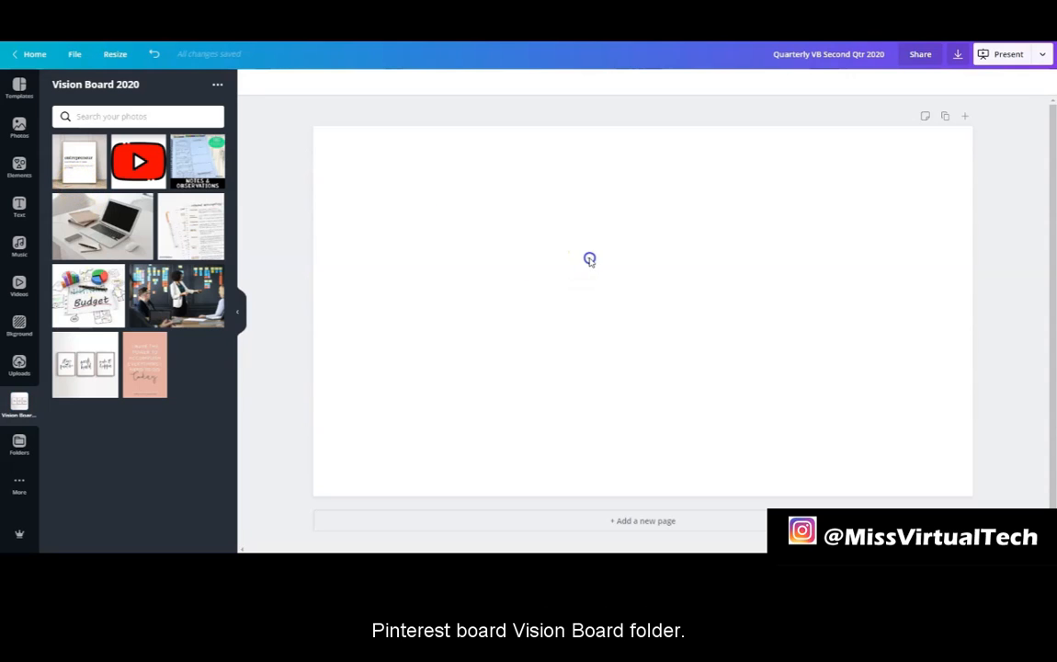
{"action": "left_click", "coordinate": [590, 260]}
Step: Place the uploaded landscape vision board collage in the page's upper-left corner, then delete it from the page
{"action": "left_click", "coordinate": [19, 365]}
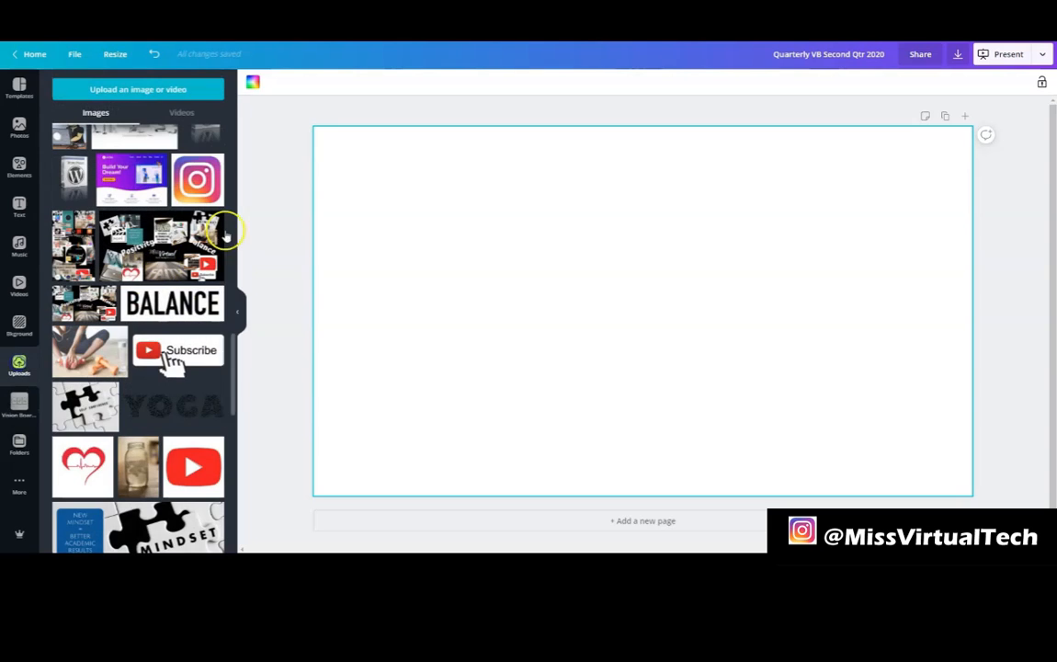
{"action": "left_click", "coordinate": [166, 241]}
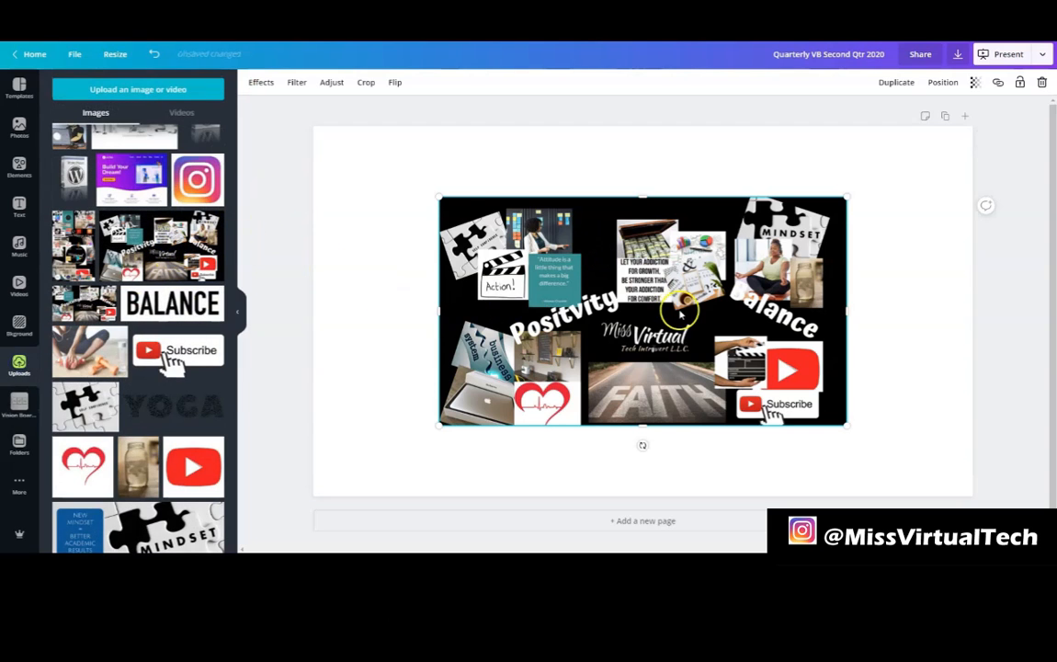
{"action": "left_click_drag", "start_coordinate": [541, 290], "coordinate": [552, 236]}
{"action": "left_click", "coordinate": [834, 323]}
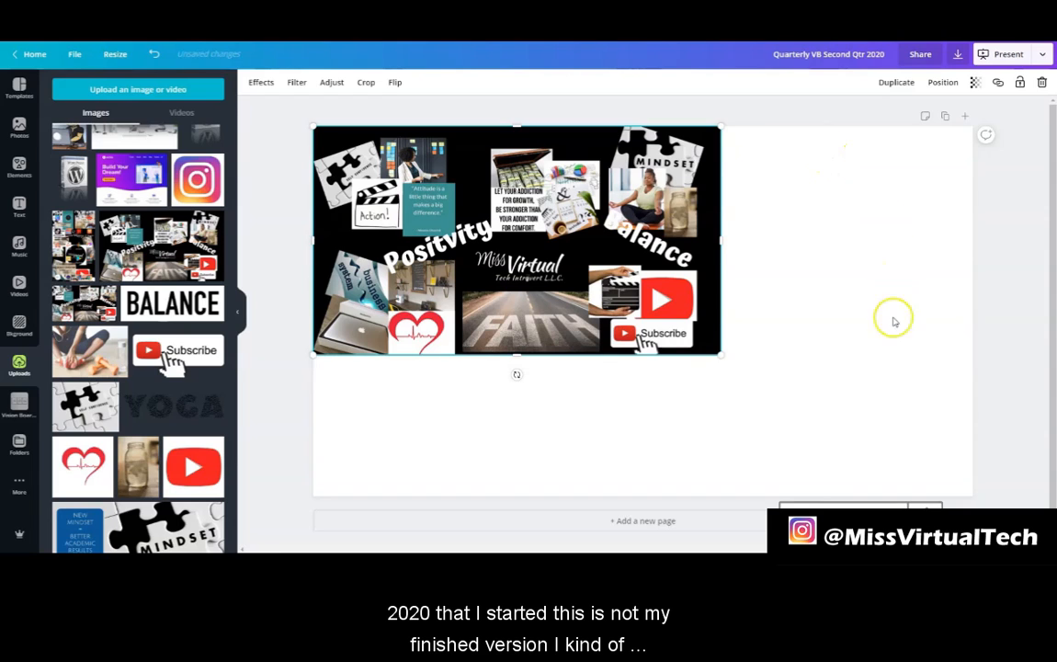
{"action": "left_click_drag", "start_coordinate": [399, 439], "coordinate": [607, 434]}
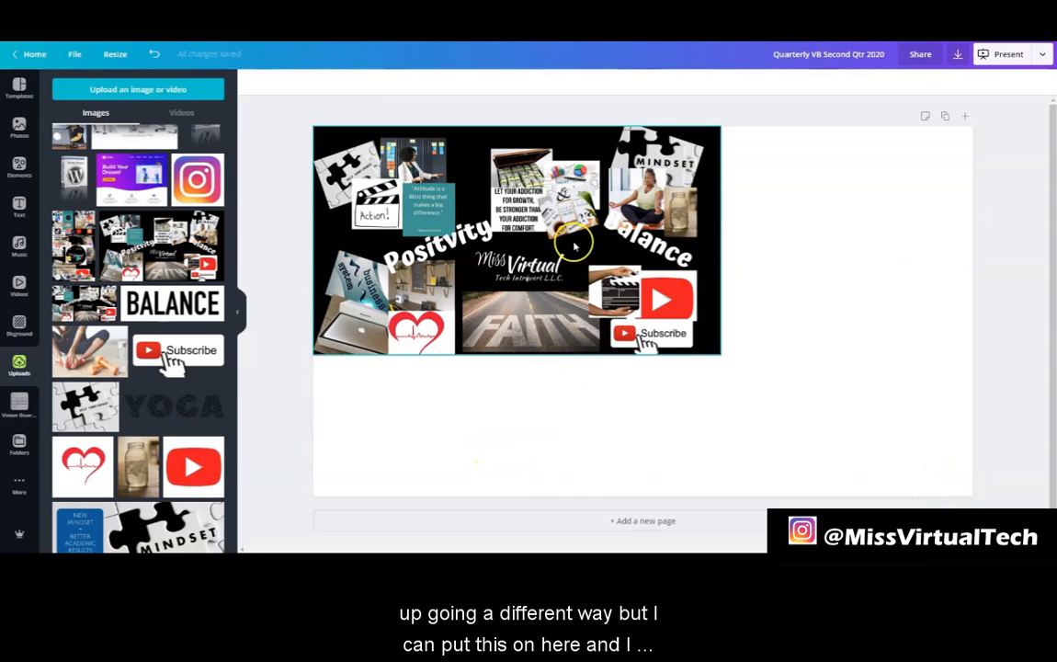
{"action": "left_click", "coordinate": [650, 196]}
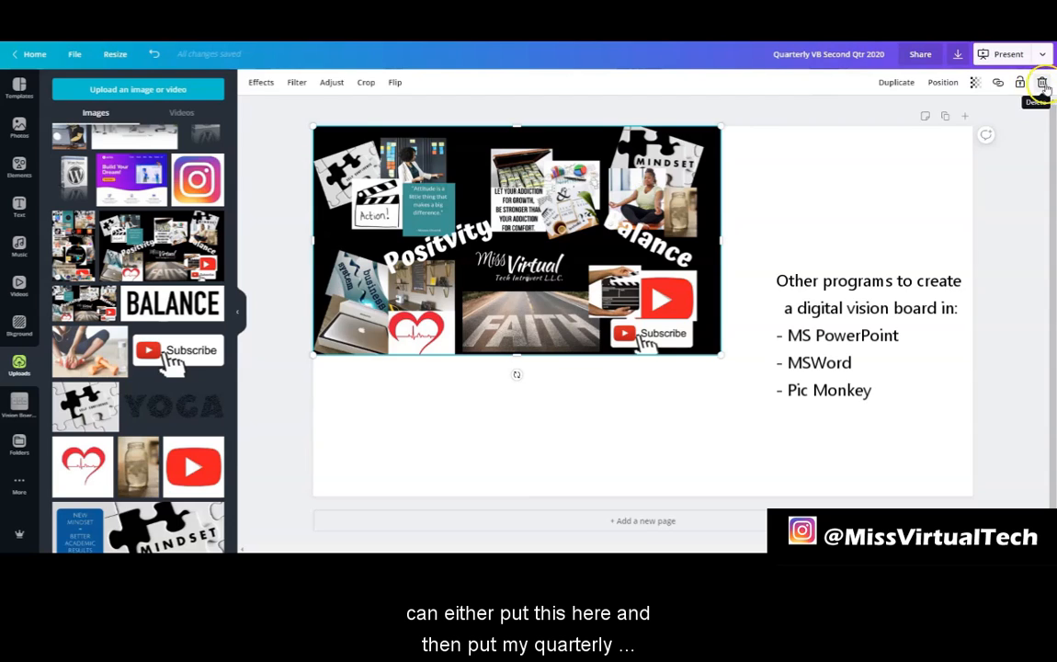
{"action": "left_click", "coordinate": [1044, 83]}
Step: Place the uploaded phone-screen vision board in the page's upper-left corner, enlarge it slightly, and delete it
{"action": "left_click", "coordinate": [71, 234]}
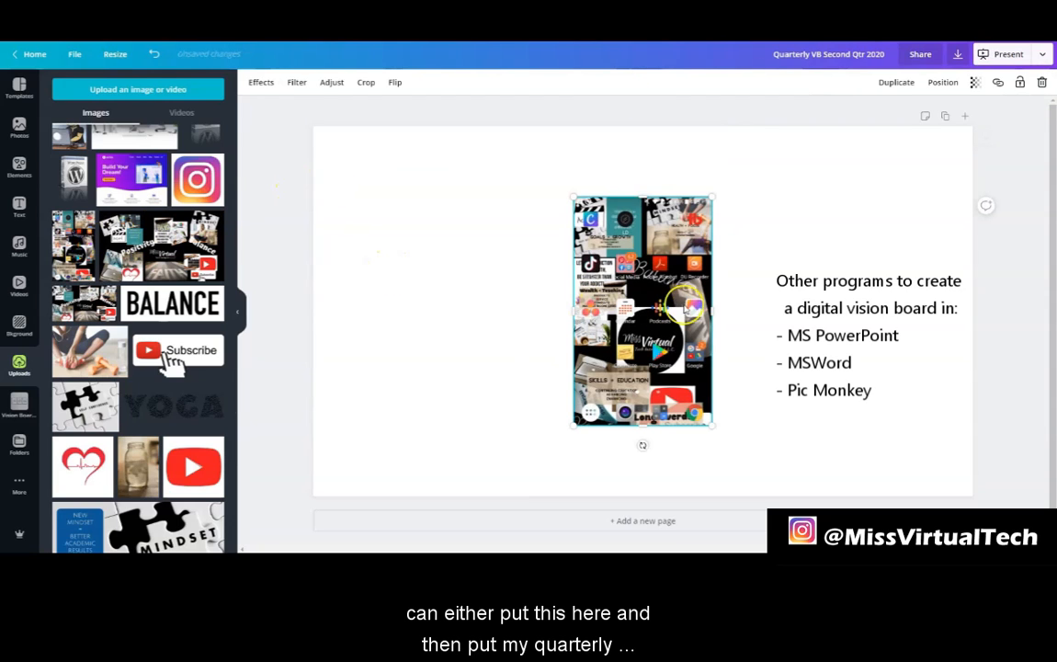
{"action": "left_click_drag", "start_coordinate": [674, 311], "coordinate": [414, 240]}
{"action": "left_click_drag", "start_coordinate": [449, 352], "coordinate": [473, 384]}
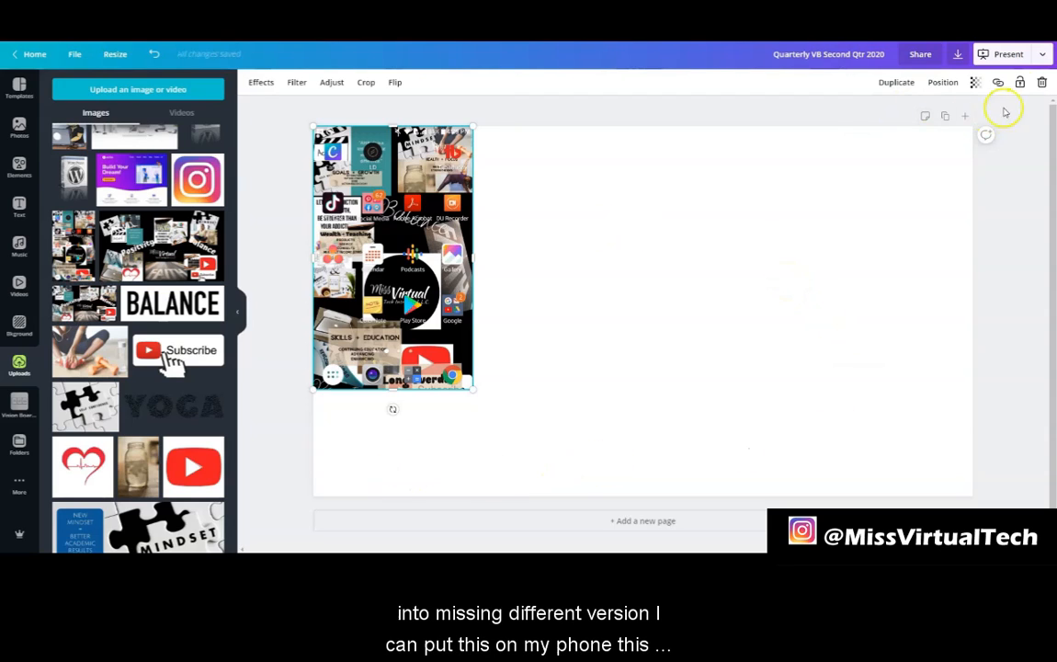
{"action": "left_click", "coordinate": [1042, 85]}
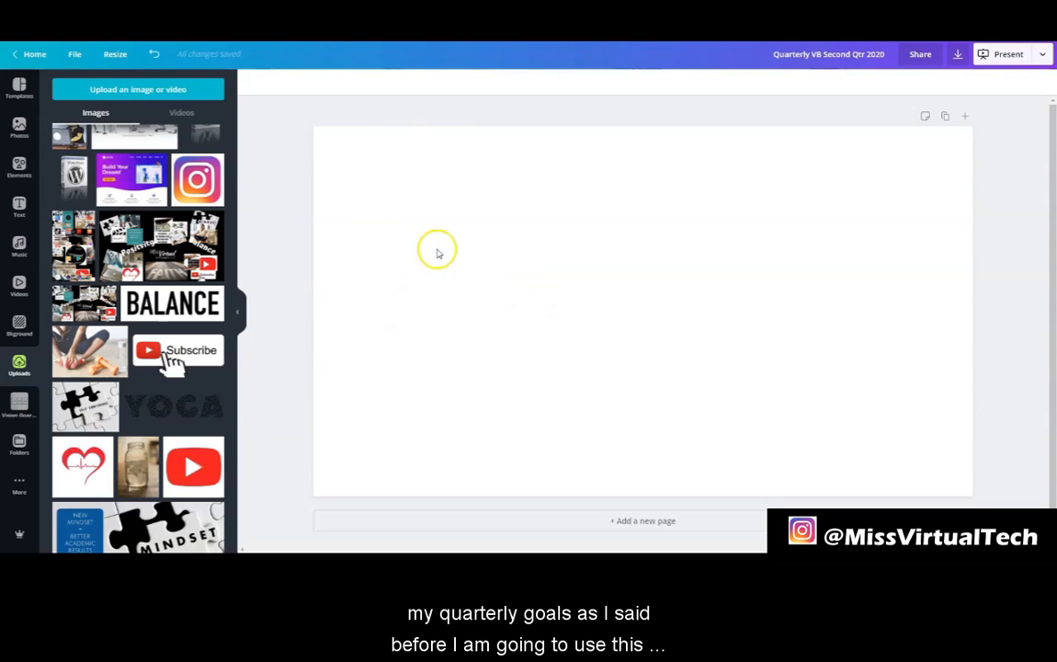
Step: Add a heading to the blank page reading "3 things I want to focus on this Quarter"
{"action": "left_click", "coordinate": [521, 211]}
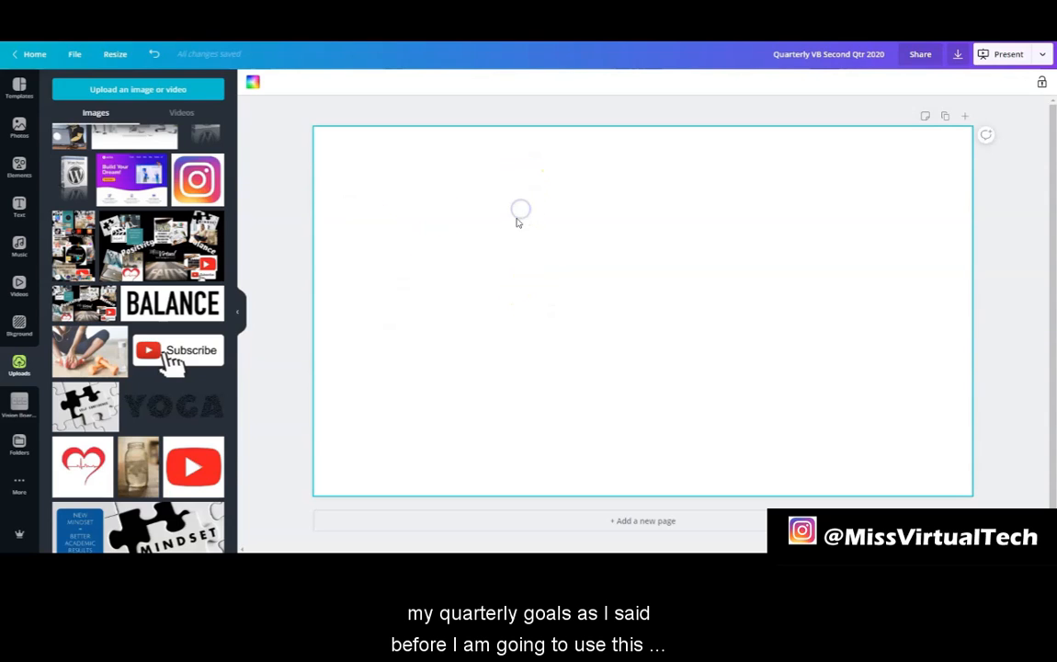
{"action": "left_click", "coordinate": [459, 218]}
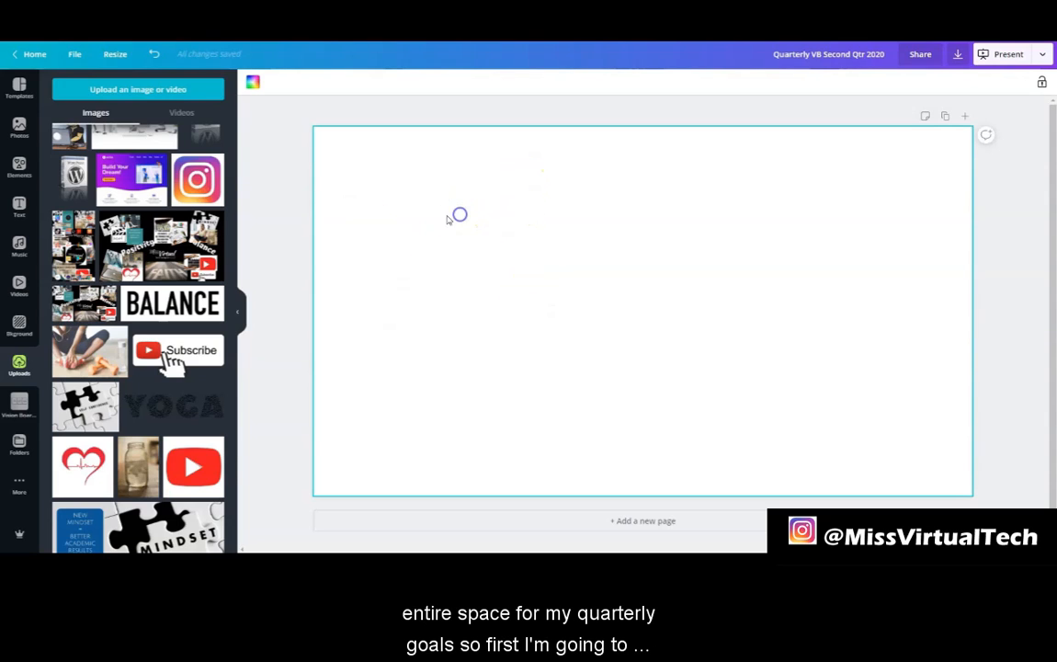
{"action": "left_click", "coordinate": [19, 210]}
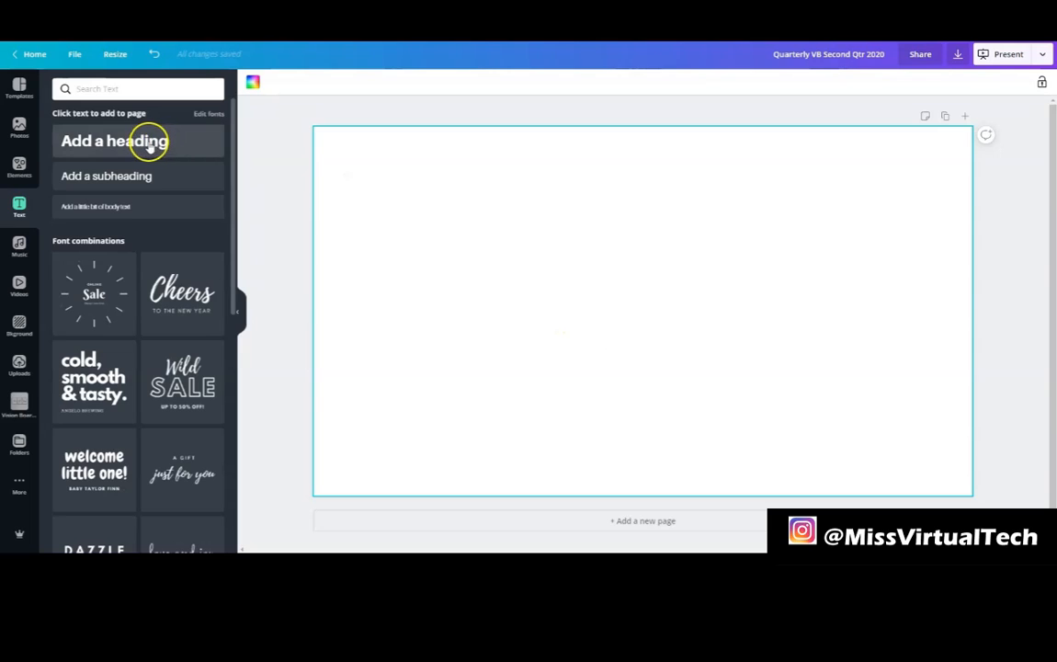
{"action": "left_click", "coordinate": [146, 141]}
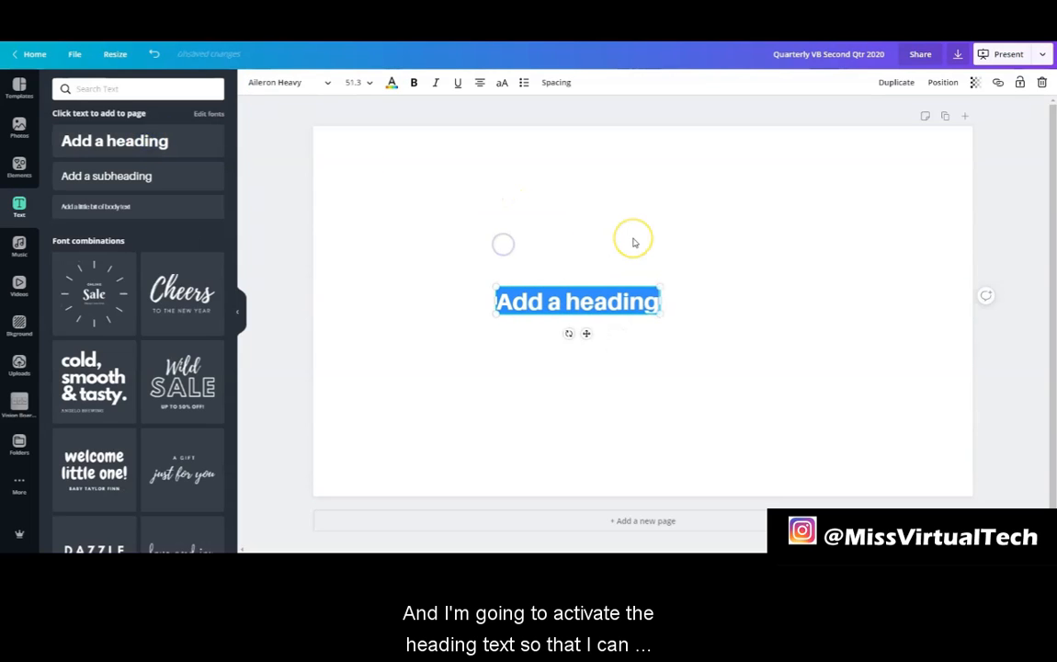
{"action": "type", "text": "3 th"}
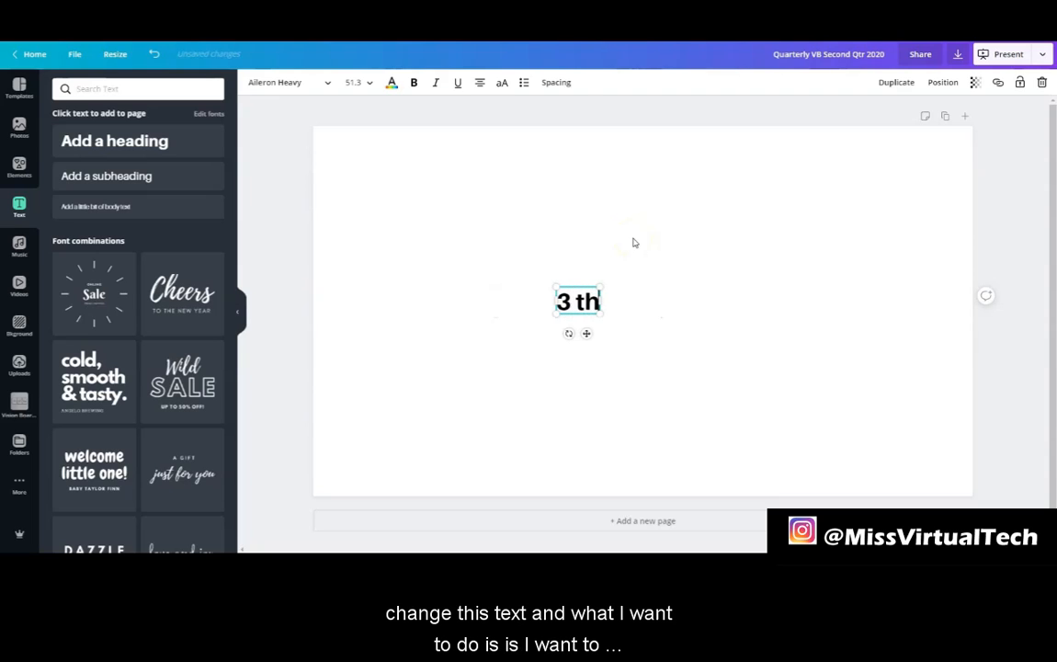
{"action": "type", "text": "ings I want"}
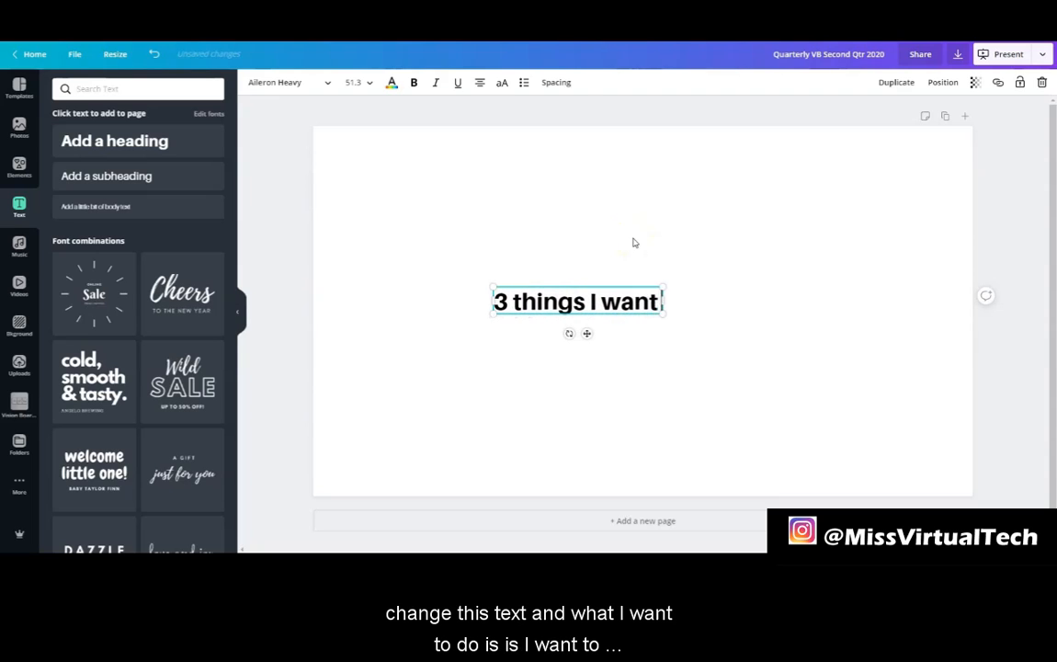
{"action": "type", "text": " to focus o"}
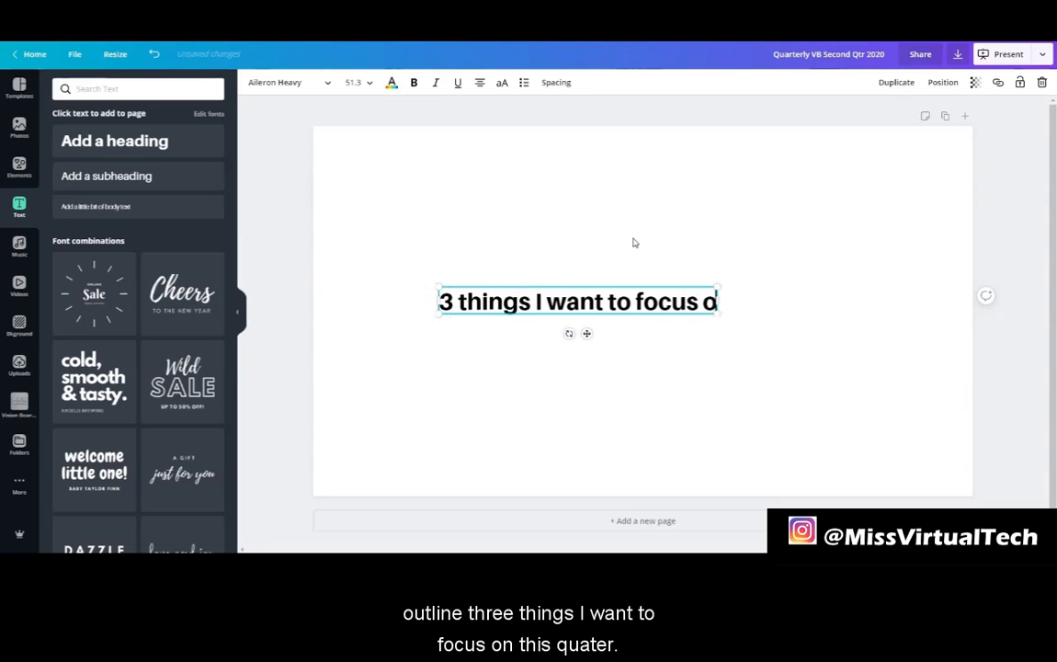
{"action": "type", "text": "n this Quarter"}
Step: Start a numbered list under the heading with the first item "Launching my YouTube Channel"
{"action": "key", "text": "Return"}
{"action": "type", "text": "1. Launching my Youtube Channel"}
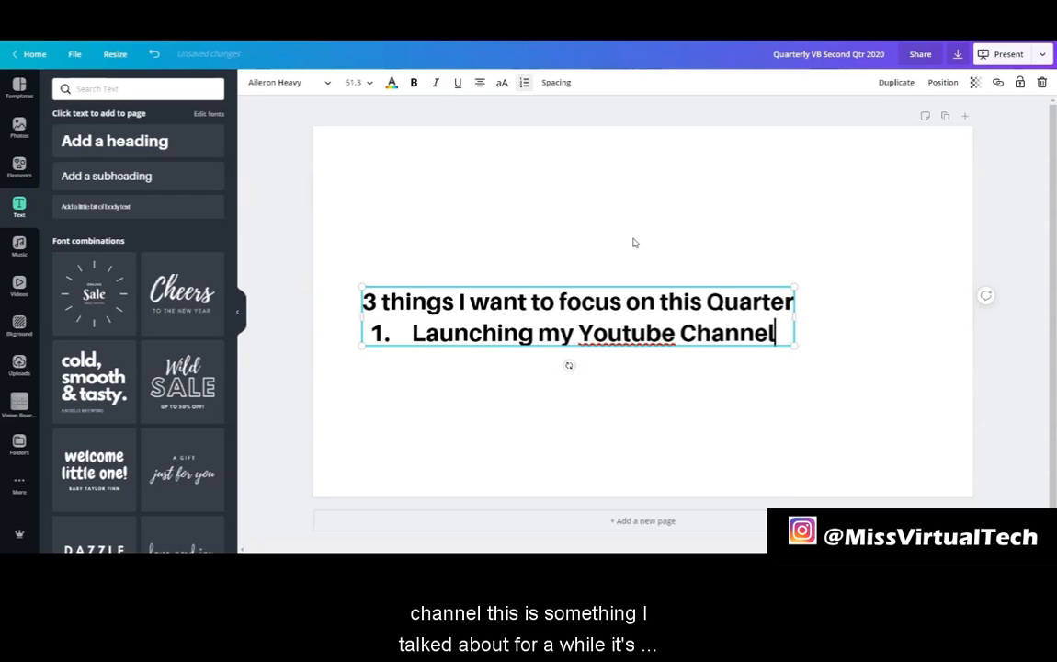
{"action": "key", "text": "Return"}
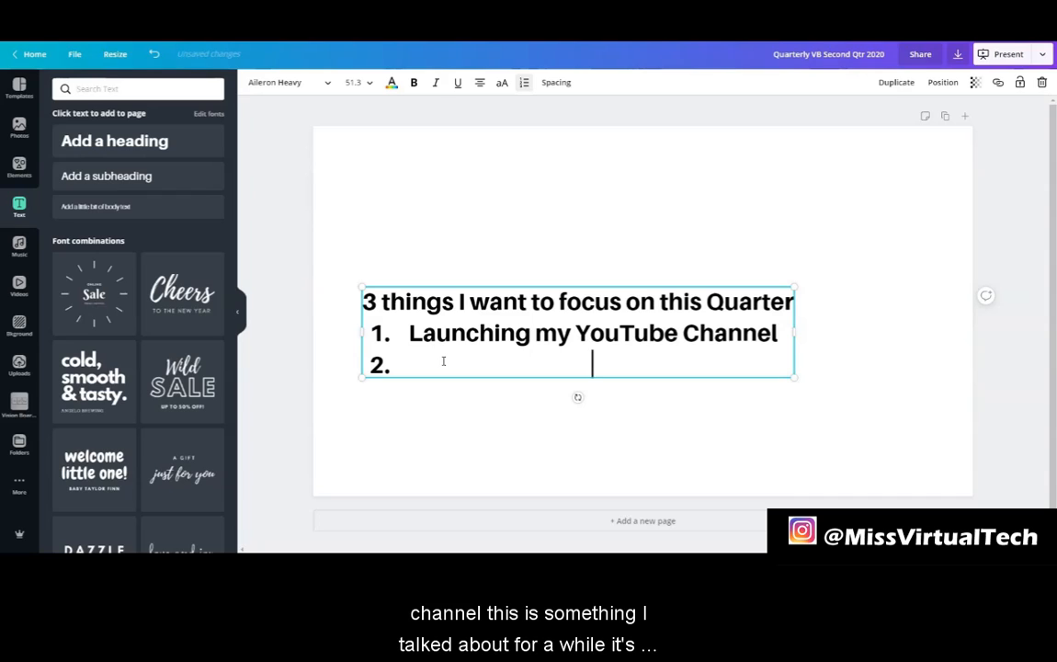
Step: Enter "Launching an on demand training course" as the second item of the numbered list
{"action": "type", "text": "Launchin"}
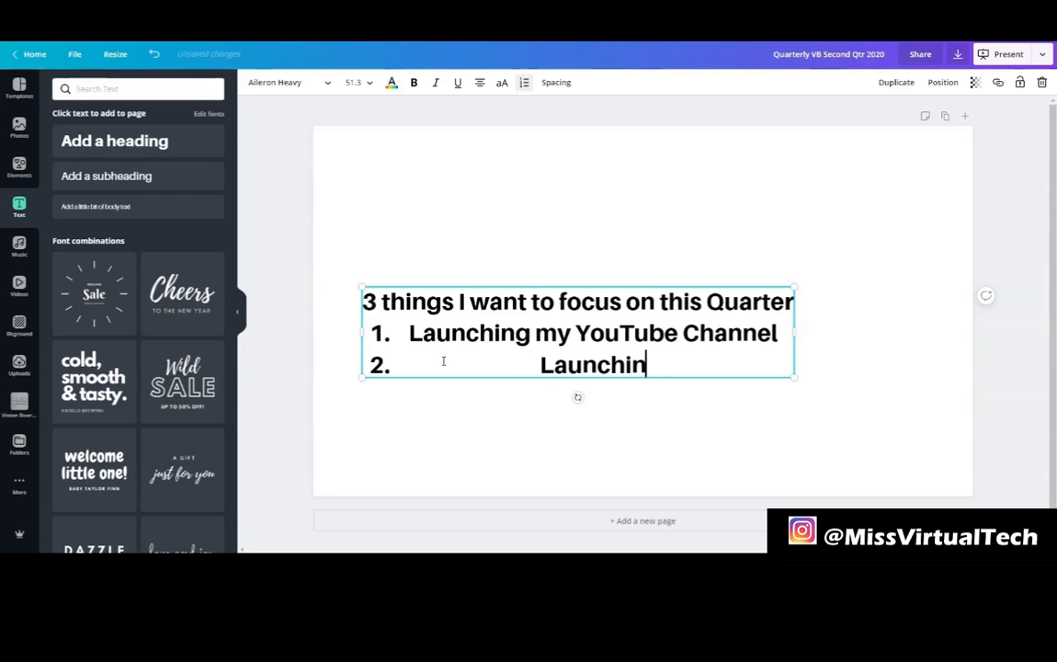
{"action": "type", "text": "g m"}
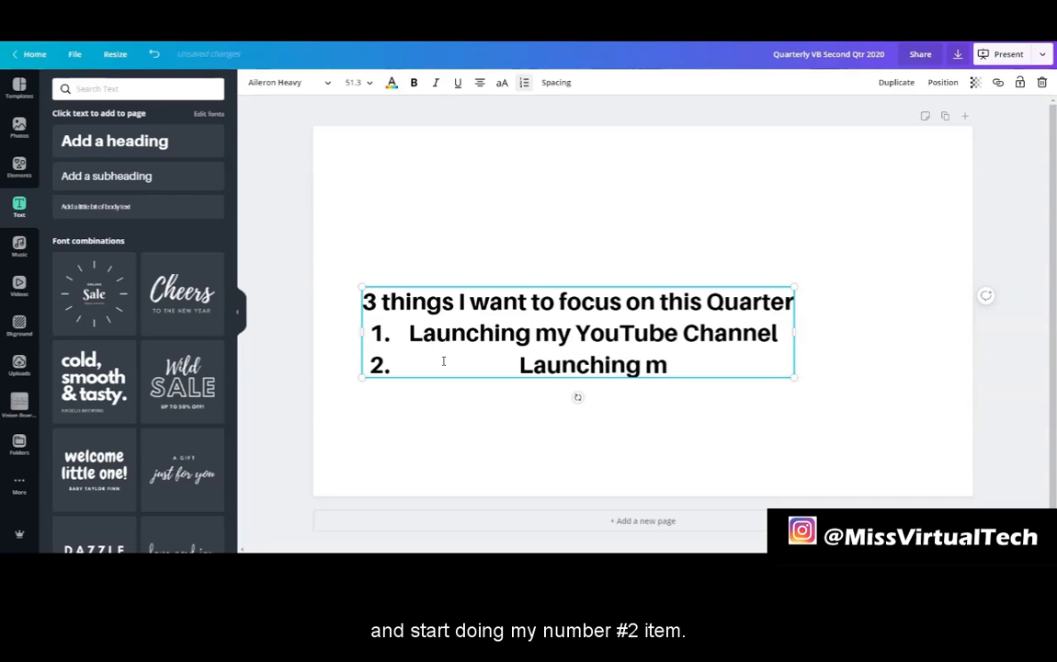
{"action": "key", "text": "BackSpace"}
{"action": "type", "text": "an "}
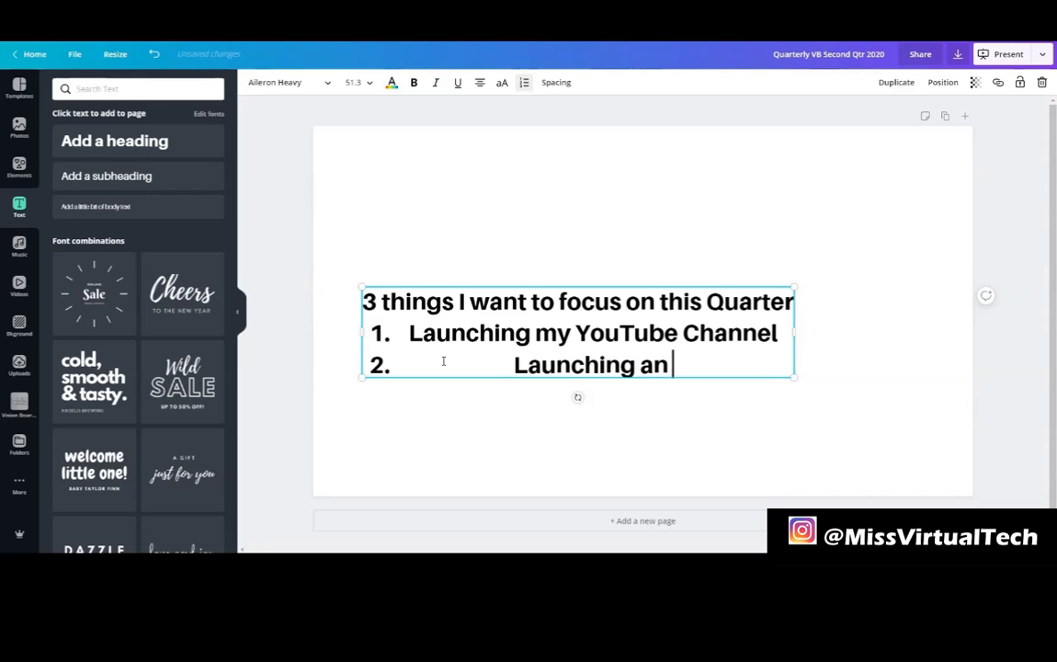
{"action": "type", "text": "on dem"}
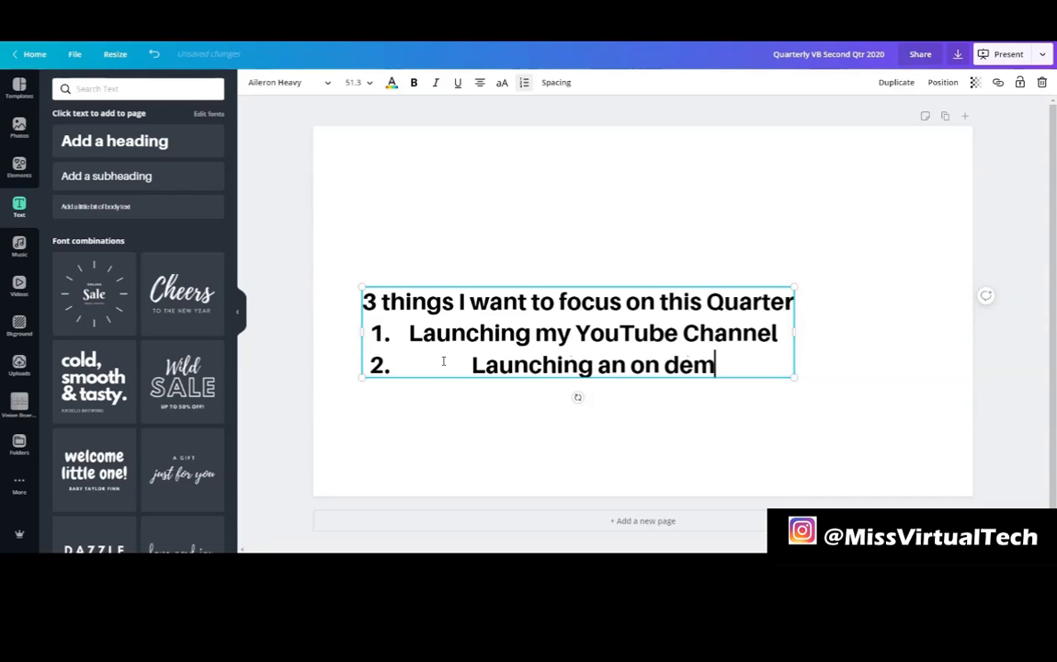
{"action": "type", "text": "and trai"}
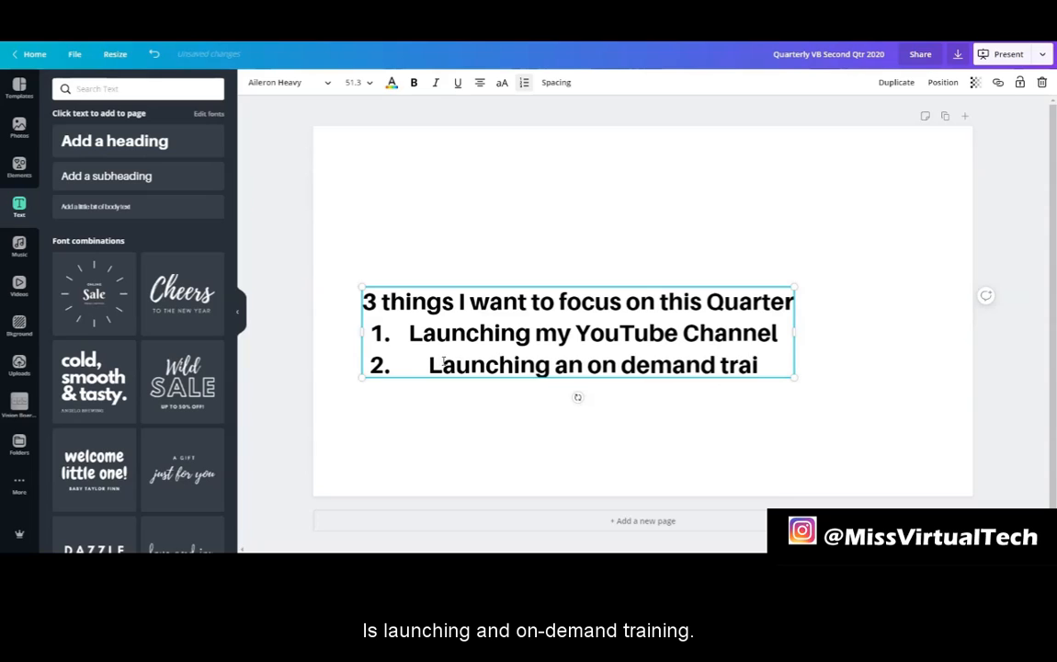
{"action": "type", "text": "ning "}
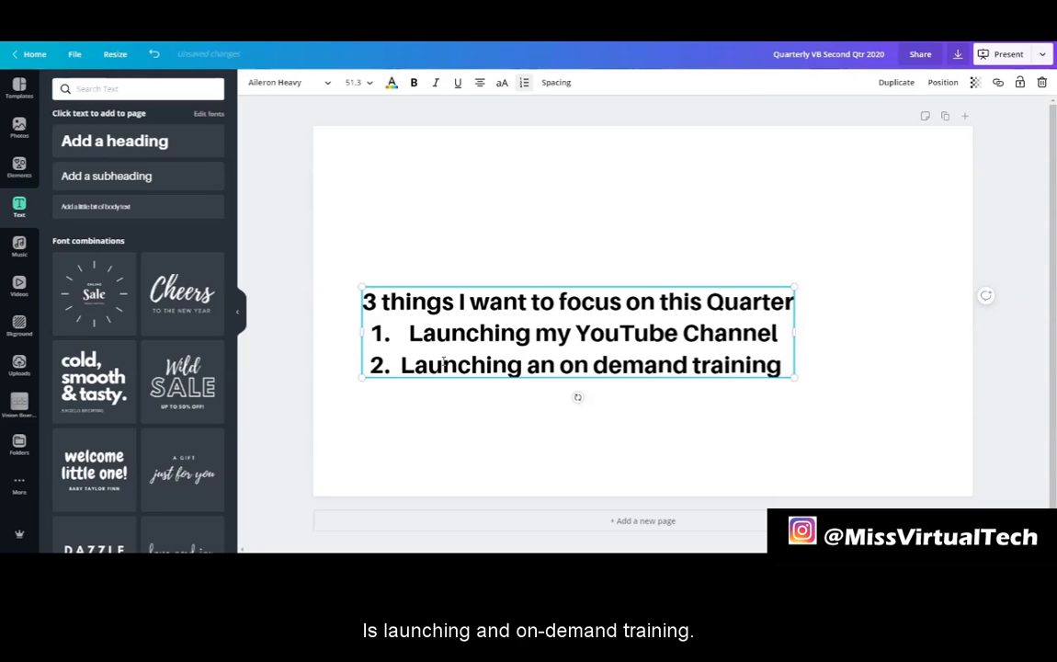
{"action": "type", "text": "course"}
{"action": "key", "text": "Return"}
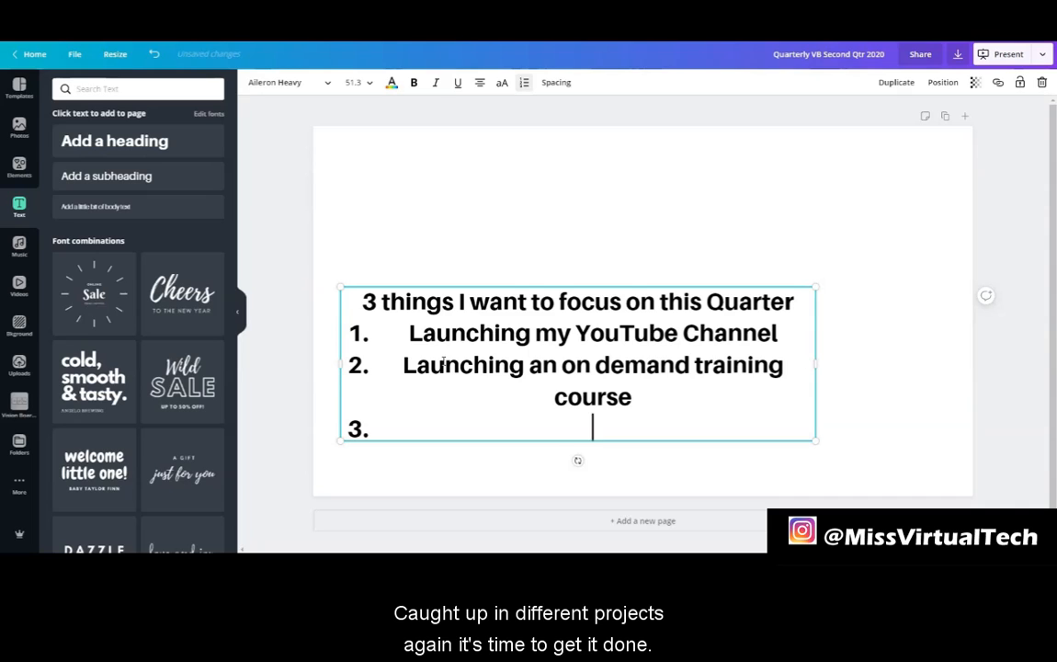
Step: Enter "Developing and launching tech template for wordpress" as the third list item
{"action": "type", "text": "Developing and launching tech template fr"}
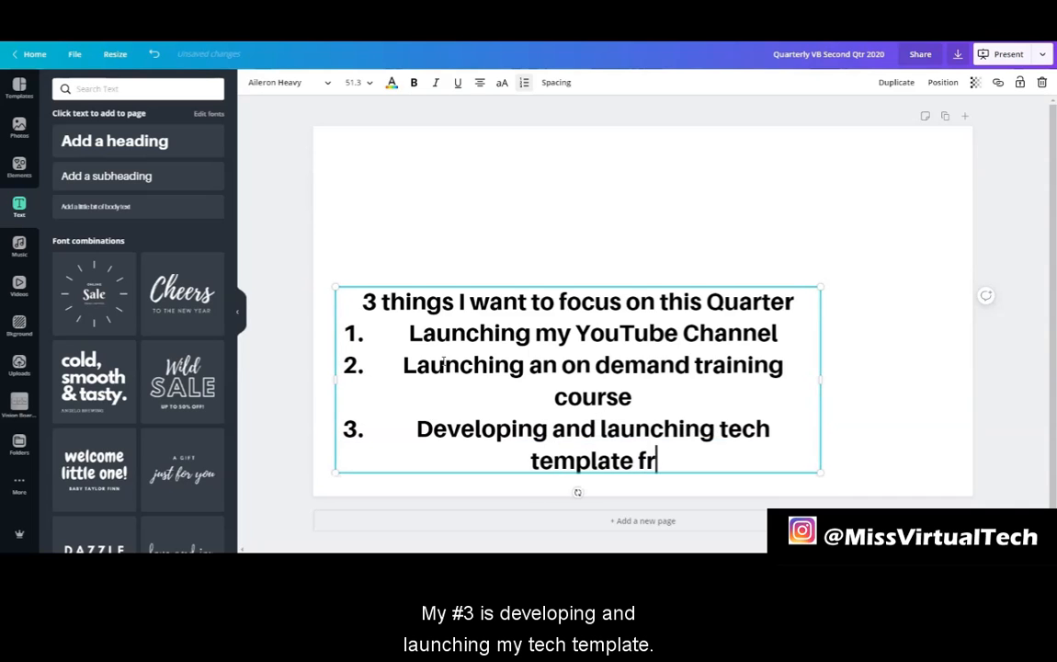
{"action": "key", "text": "BackSpace"}
{"action": "type", "text": "or w"}
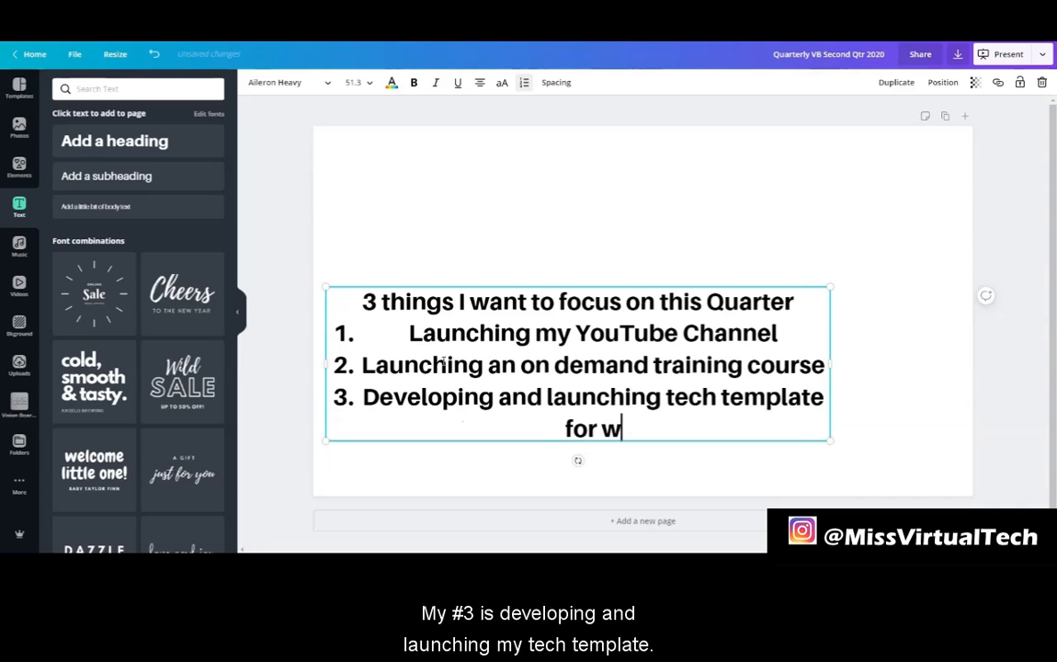
{"action": "type", "text": "ordpress"}
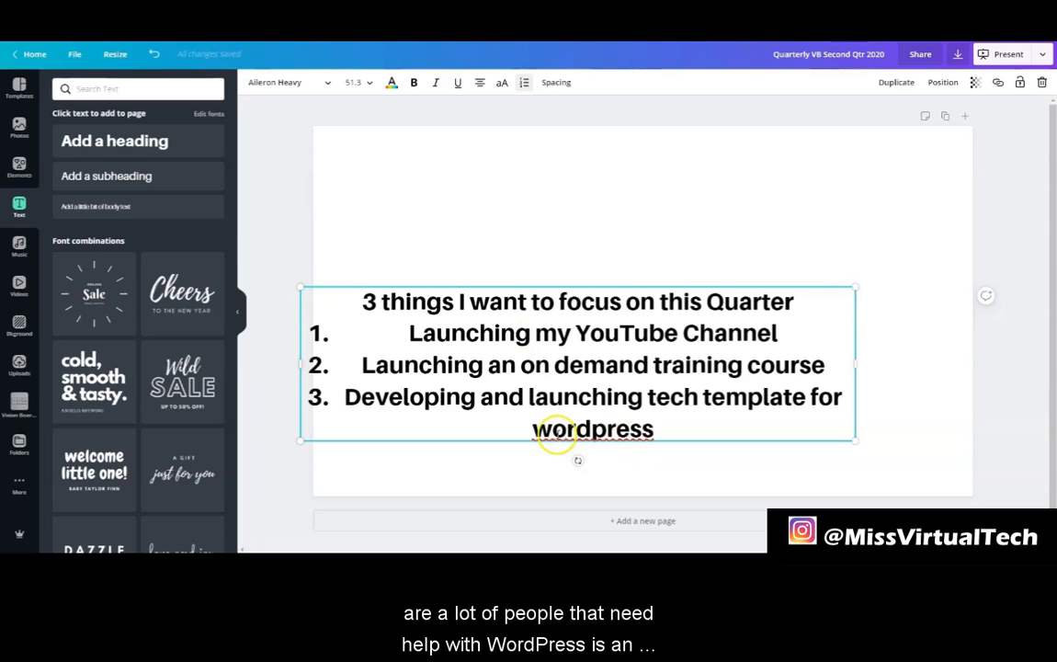
Step: Correct the last word of the third list item to "Wordpress", written as one word with a capital W
{"action": "double_click", "coordinate": [556, 432]}
{"action": "right_click", "coordinate": [557, 432]}
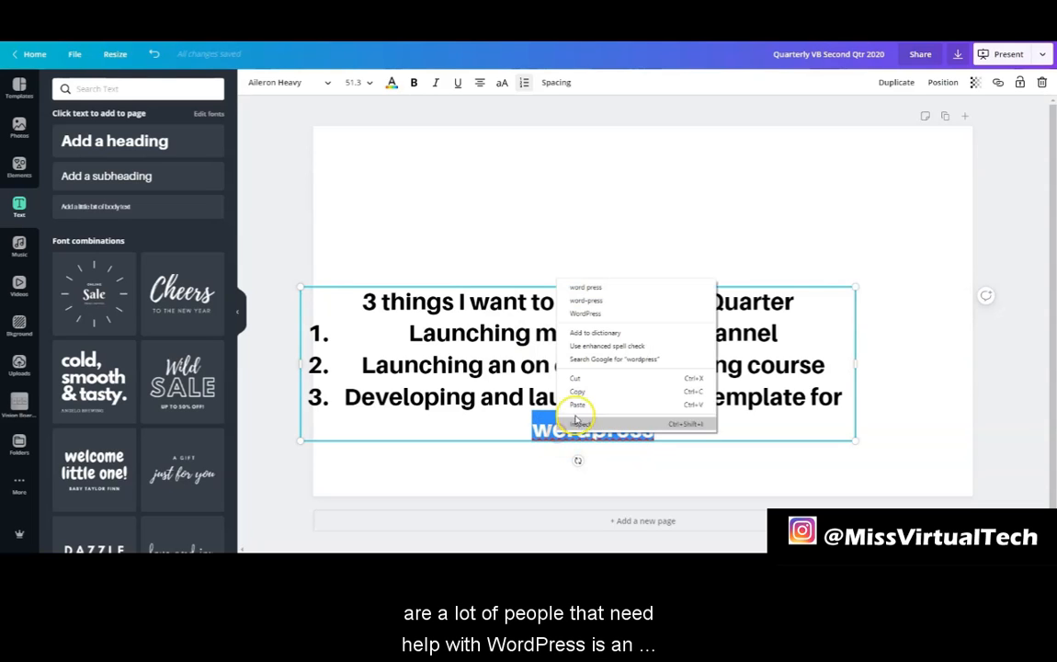
{"action": "left_click", "coordinate": [607, 284]}
{"action": "left_click", "coordinate": [613, 429]}
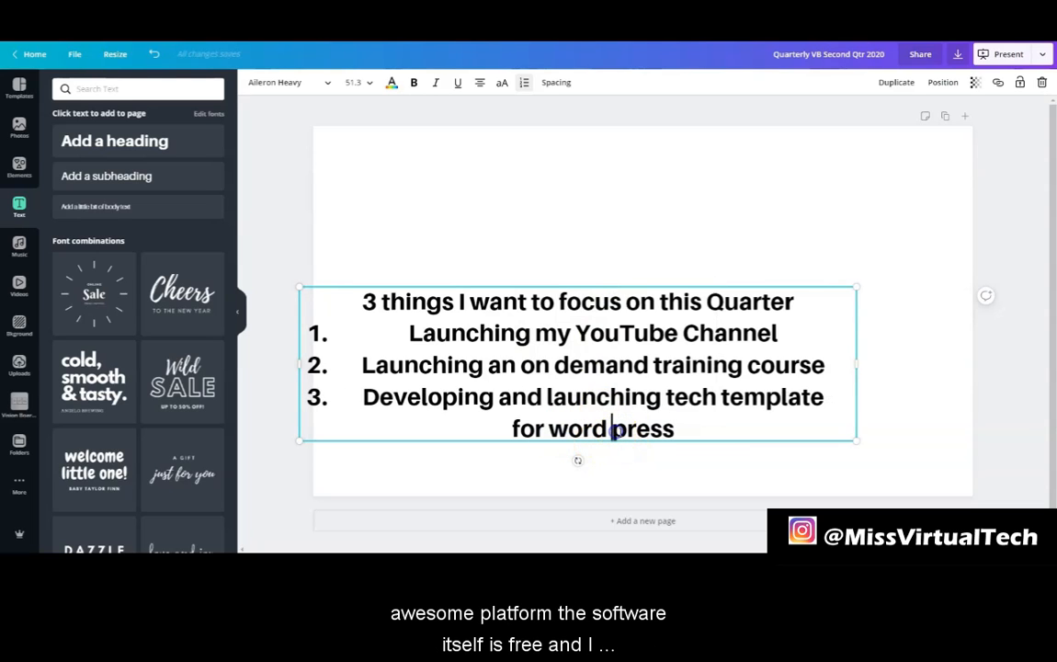
{"action": "key", "text": "BackSpace"}
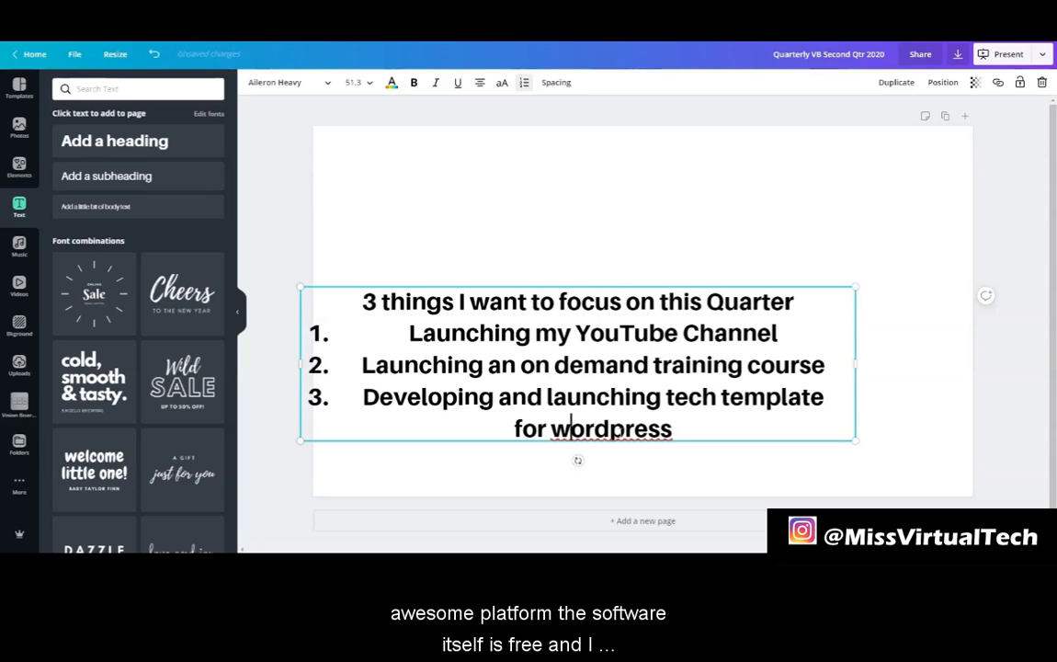
{"action": "key", "text": "Left"}
{"action": "key", "text": "Left"}
{"action": "key", "text": "Left"}
{"action": "key", "text": "BackSpace"}
{"action": "type", "text": "W"}
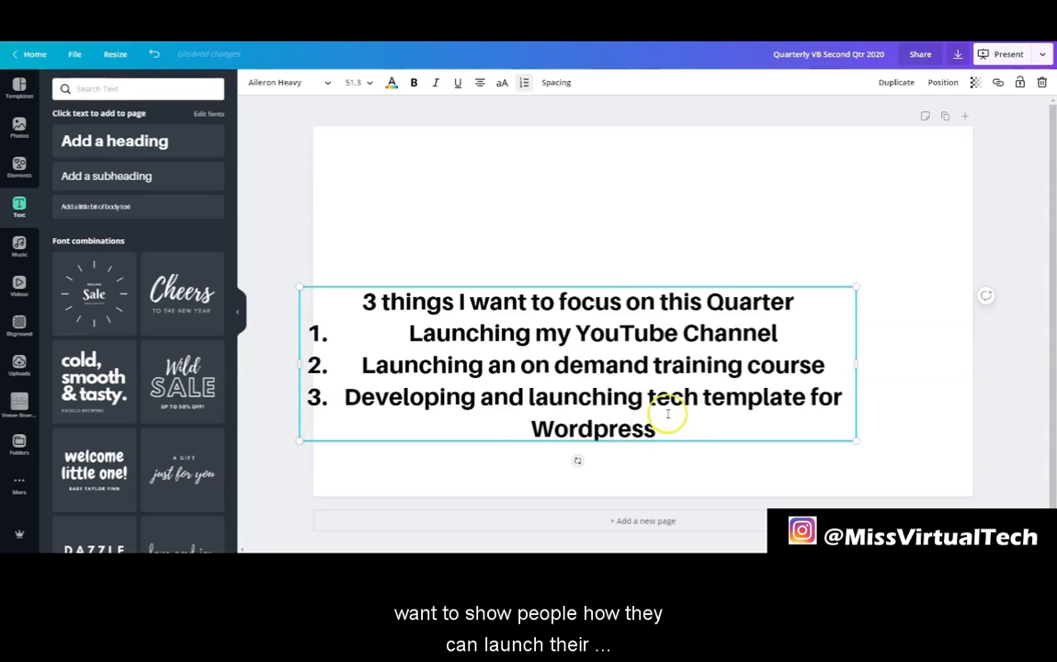
Step: Reduce the focus list's font size to 21 and move the text box to the page's upper-left corner
{"action": "left_click_drag", "start_coordinate": [505, 284], "coordinate": [521, 123]}
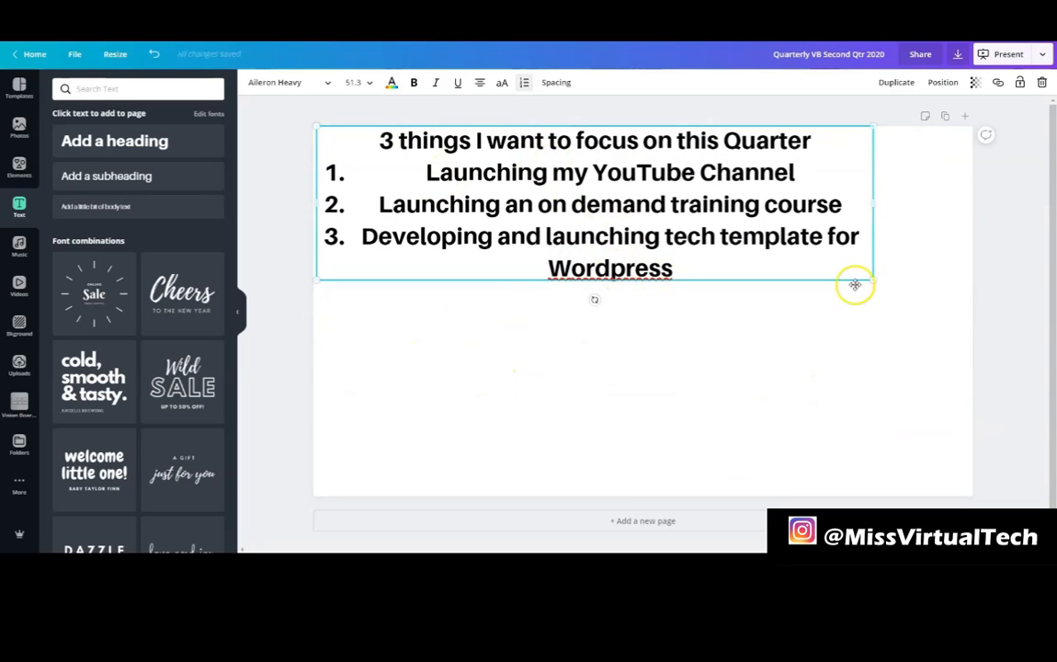
{"action": "left_click", "coordinate": [363, 83]}
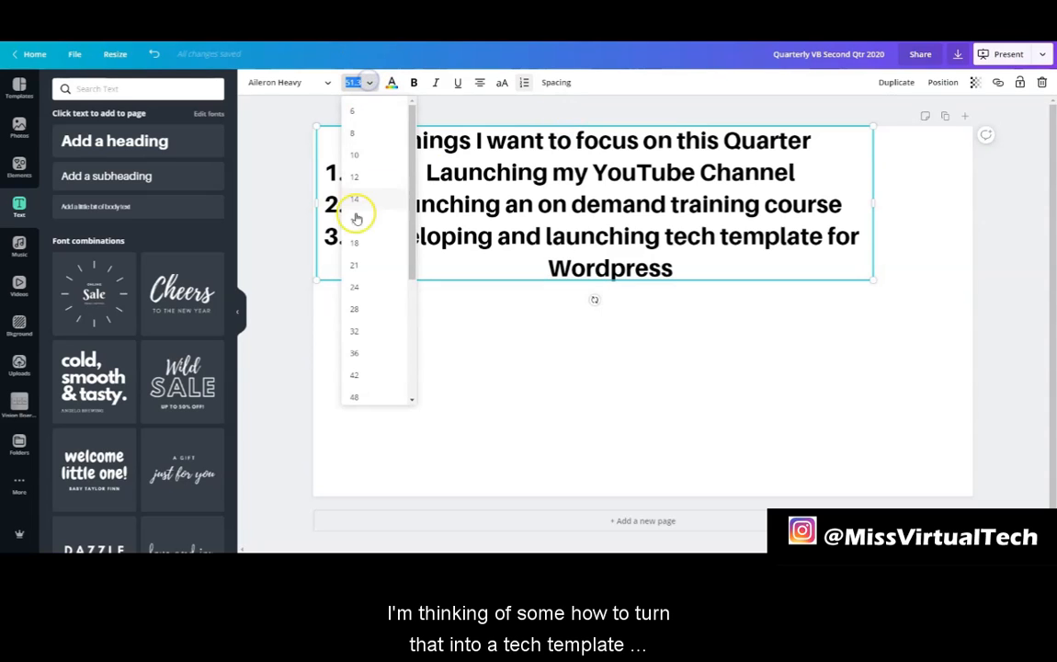
{"action": "left_click", "coordinate": [359, 265]}
{"action": "key", "text": "Escape"}
{"action": "left_click", "coordinate": [363, 83]}
{"action": "left_click", "coordinate": [363, 265]}
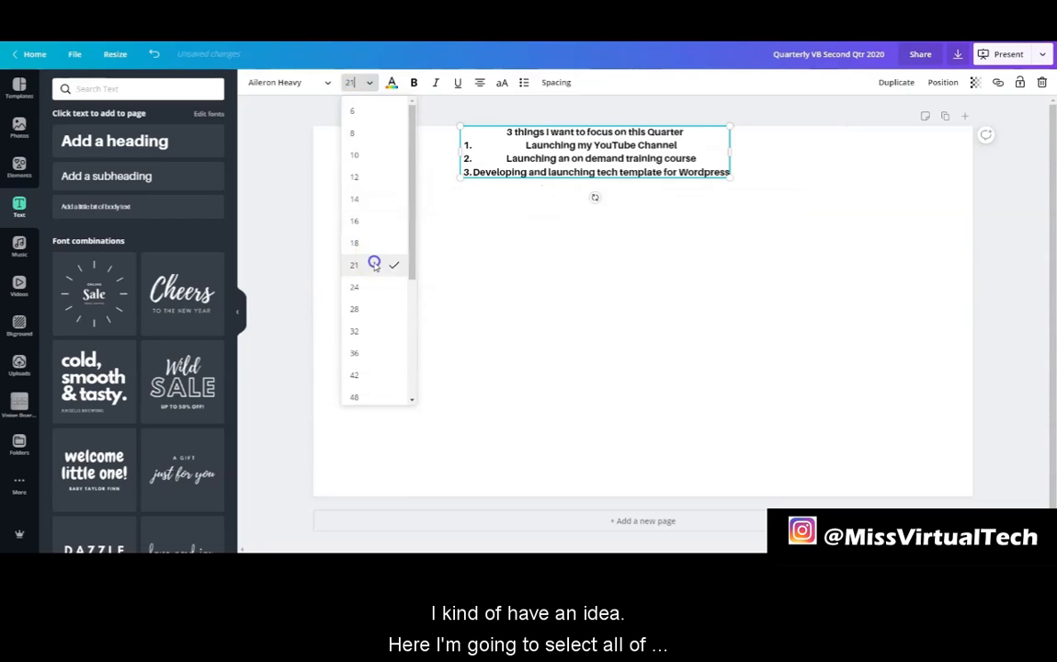
{"action": "left_click_drag", "start_coordinate": [696, 127], "coordinate": [556, 129]}
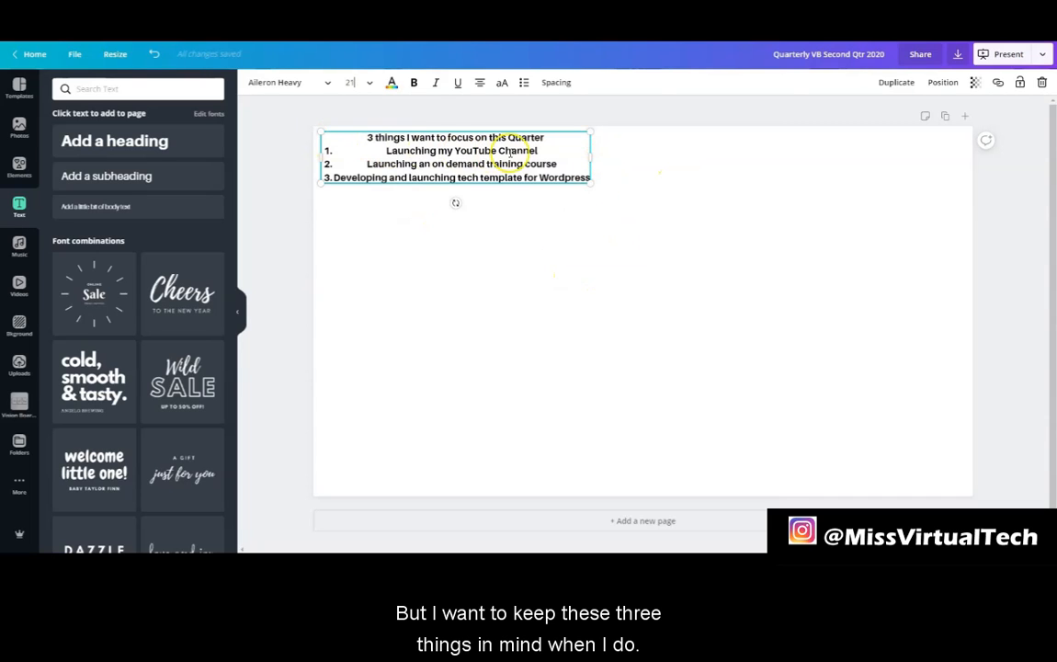
Step: Add the YouTube logo image from the Vision Board 2020 folder and place it directly beneath the focus list
{"action": "left_click", "coordinate": [18, 445]}
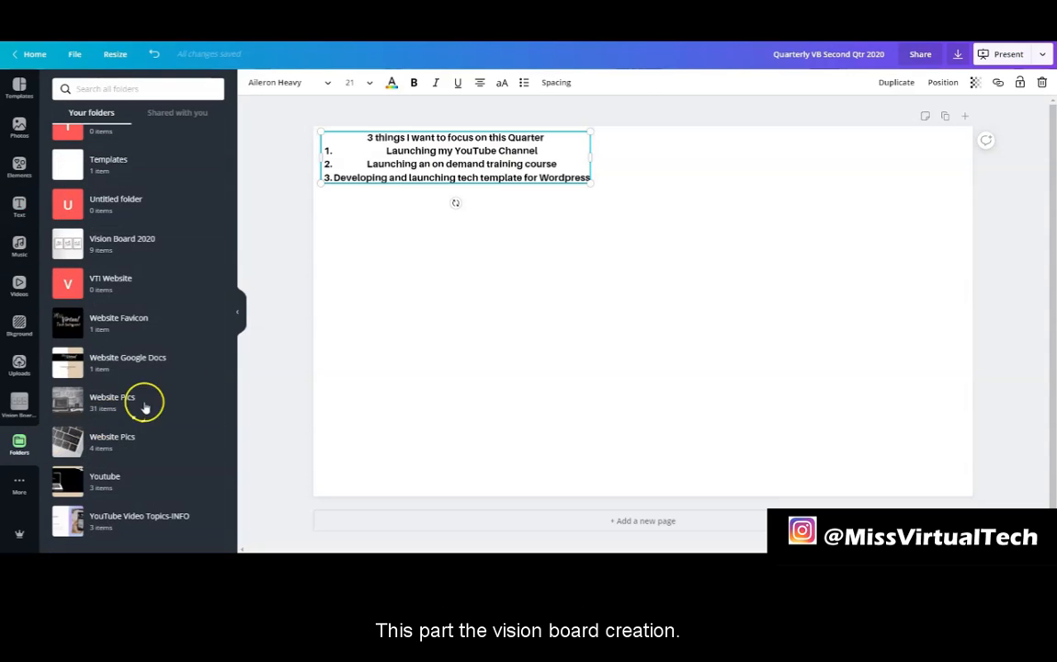
{"action": "left_click", "coordinate": [110, 241]}
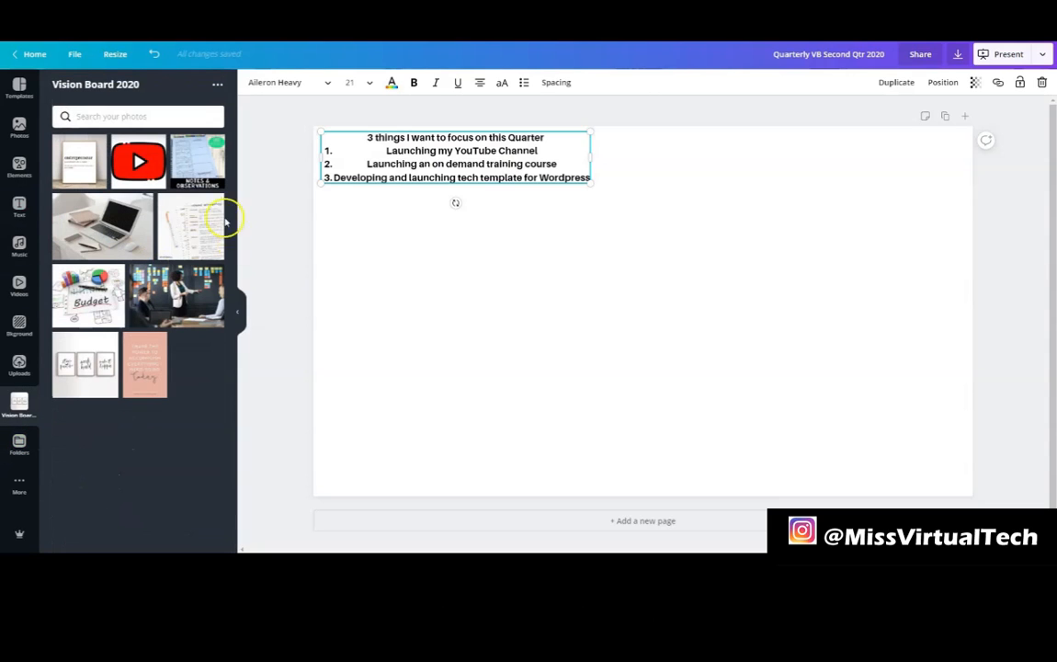
{"action": "left_click", "coordinate": [148, 163]}
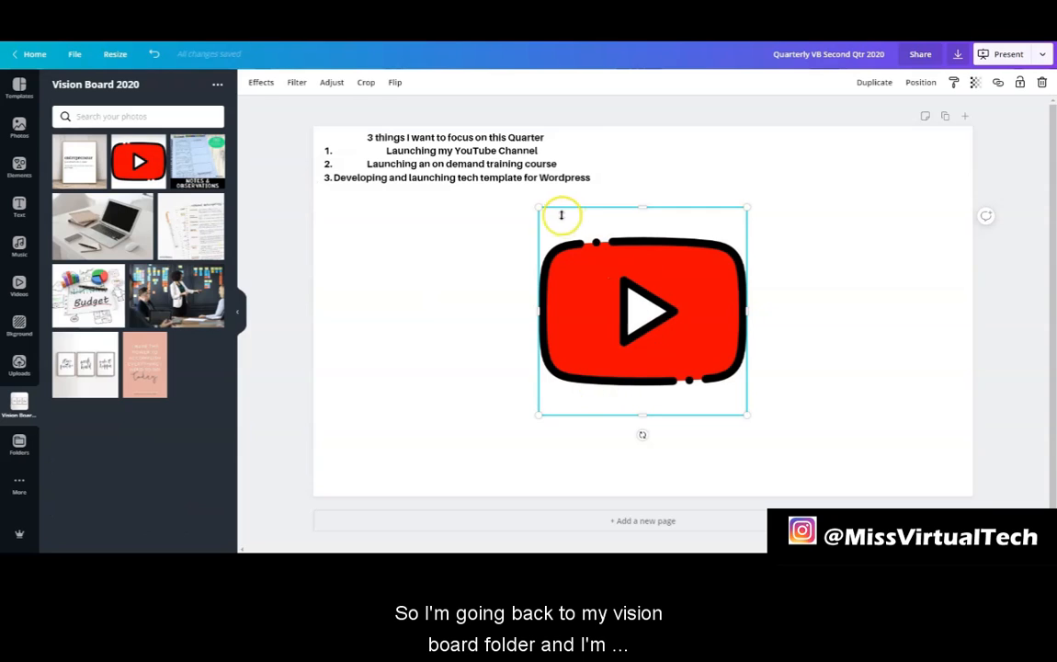
{"action": "left_click_drag", "start_coordinate": [625, 324], "coordinate": [407, 286]}
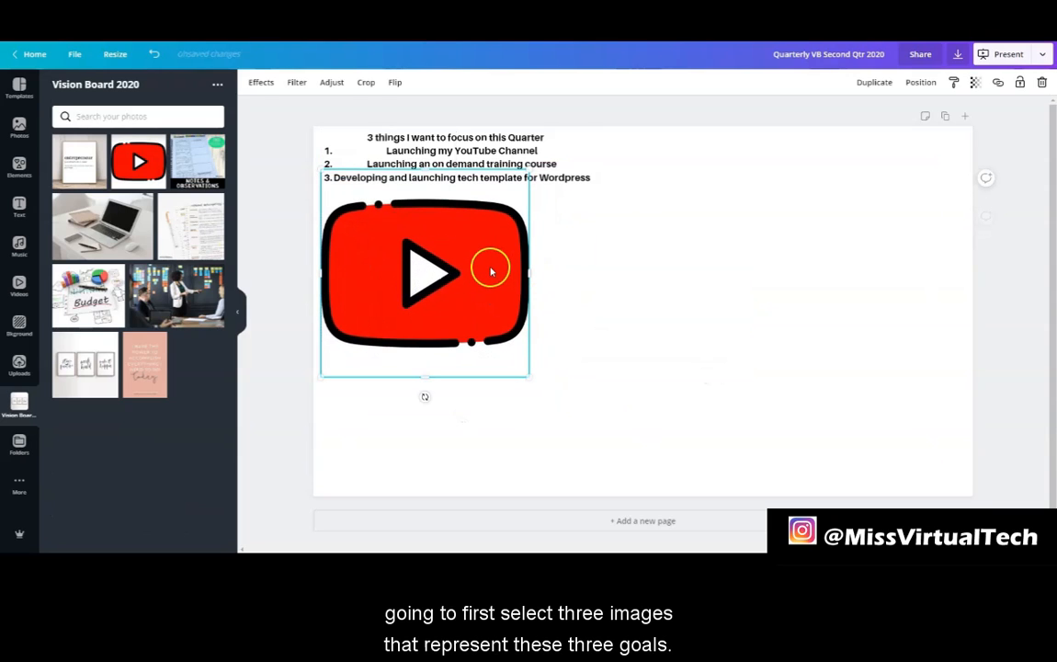
{"action": "left_click", "coordinate": [557, 303]}
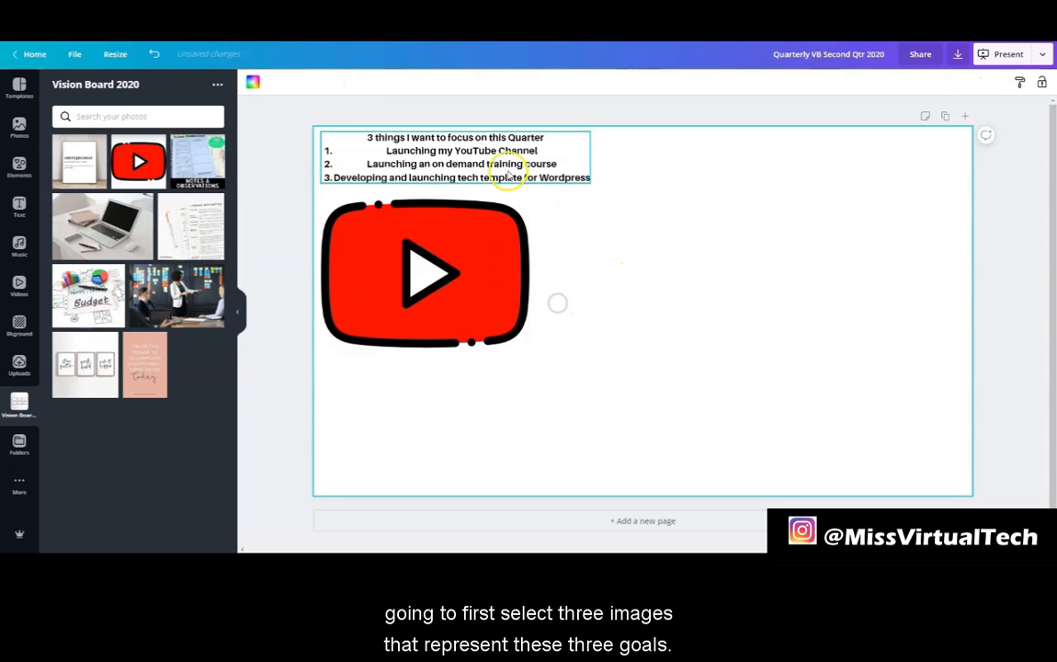
Step: Add a subheading reading "Post a least 1 video per week" and position it directly below the YouTube logo
{"action": "left_click", "coordinate": [19, 208]}
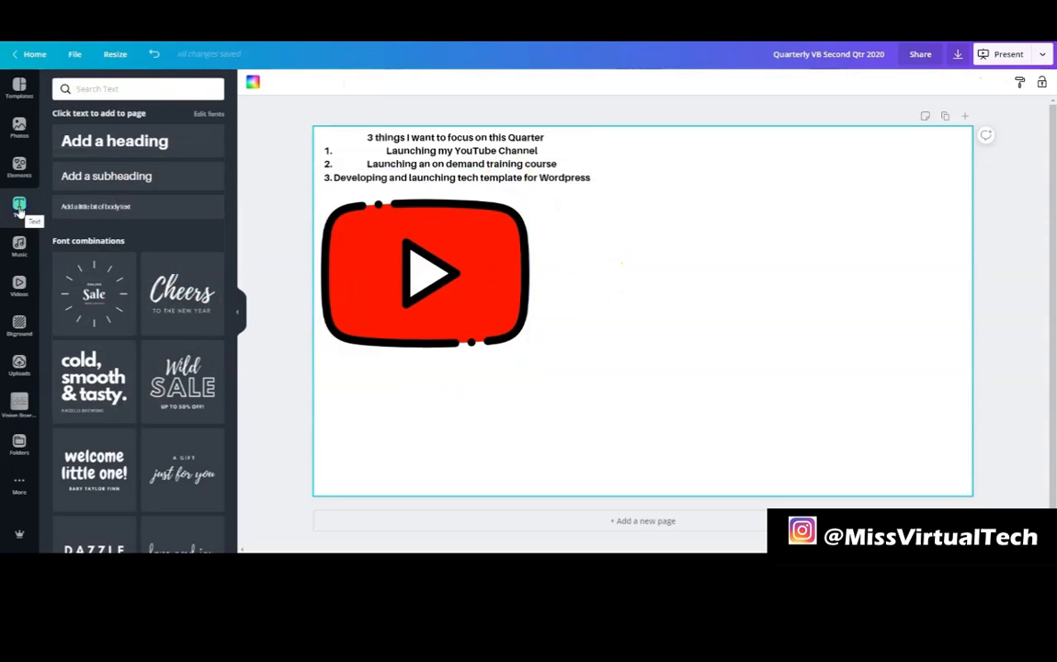
{"action": "left_click", "coordinate": [120, 173]}
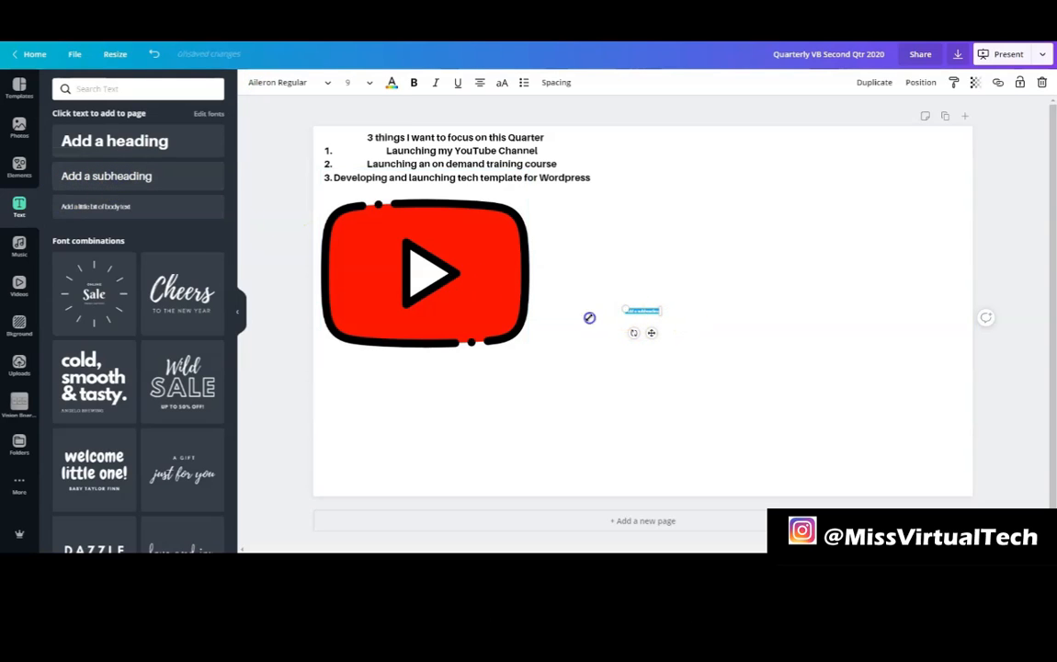
{"action": "left_click_drag", "start_coordinate": [539, 322], "coordinate": [534, 321]}
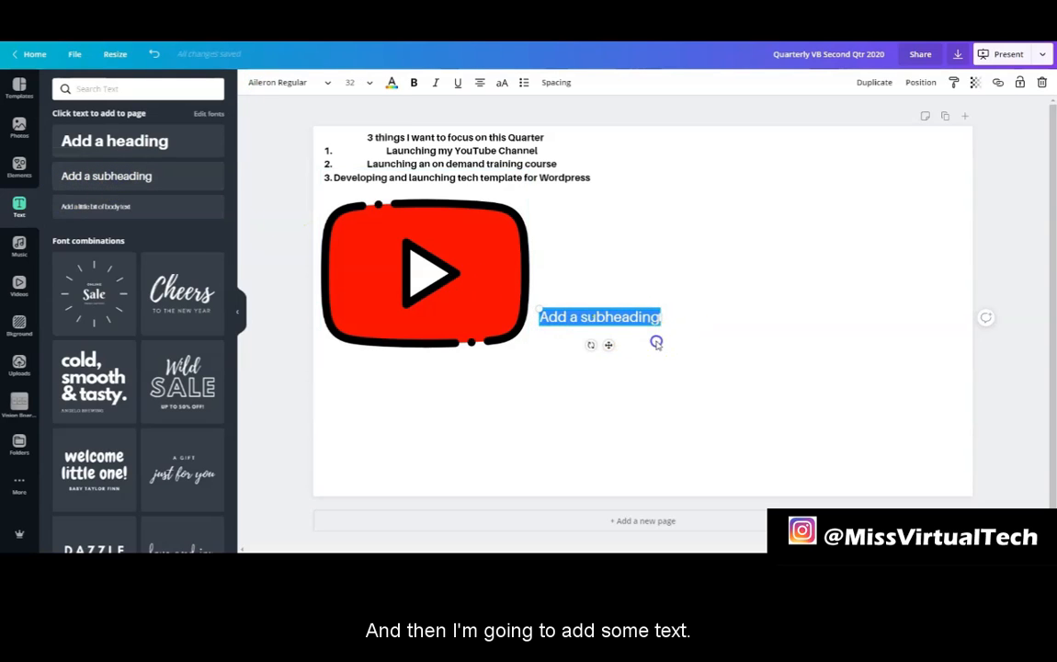
{"action": "left_click", "coordinate": [613, 314]}
{"action": "triple_click", "coordinate": [609, 315]}
{"action": "type", "text": "Post a least 1 video"}
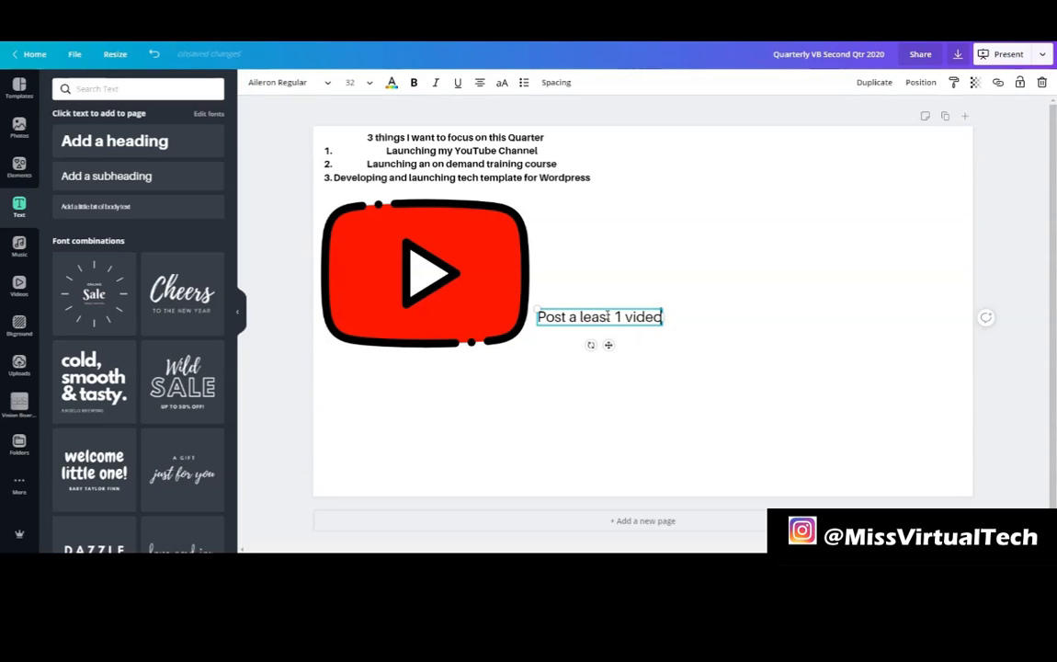
{"action": "type", "text": " per week"}
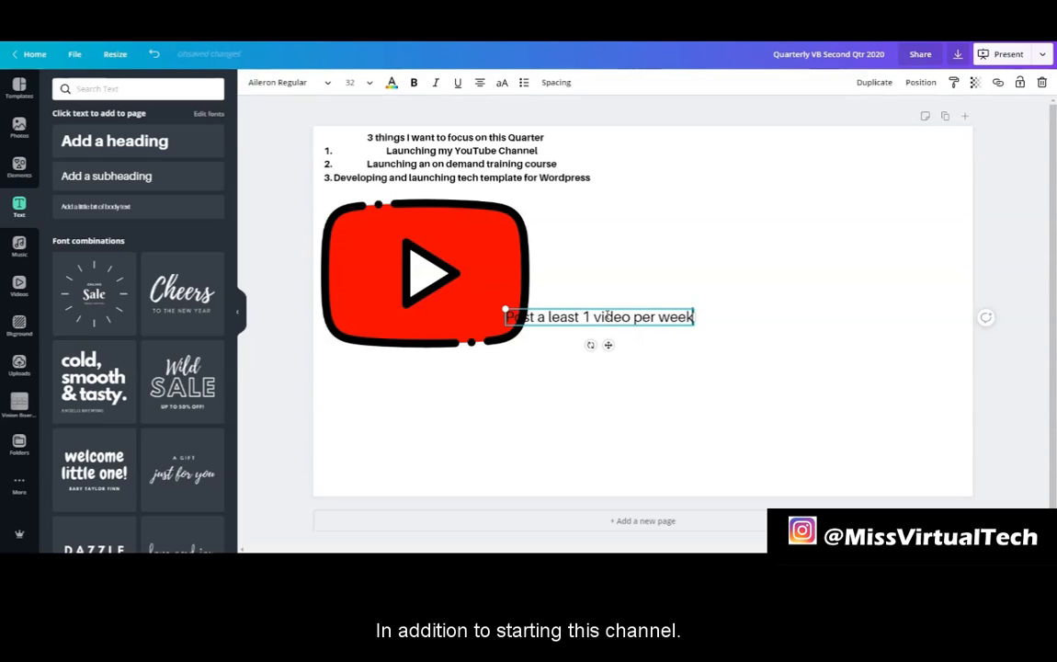
{"action": "left_click_drag", "start_coordinate": [606, 345], "coordinate": [435, 389]}
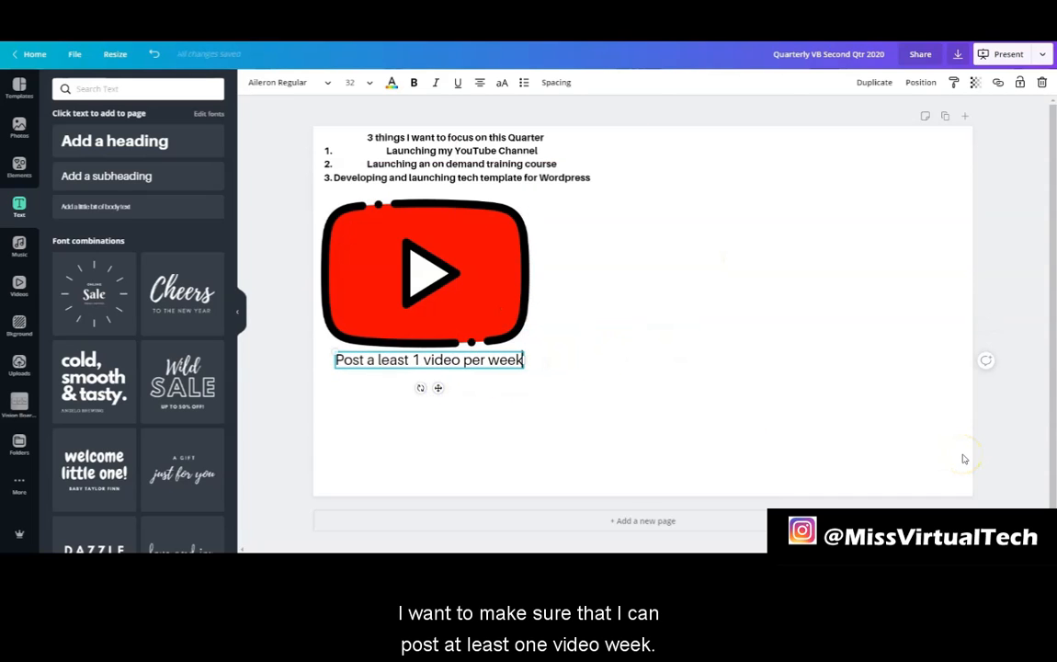
Step: Add the line "Share this channel on S.M." to the caption below the YouTube logo
{"action": "key", "text": "Return"}
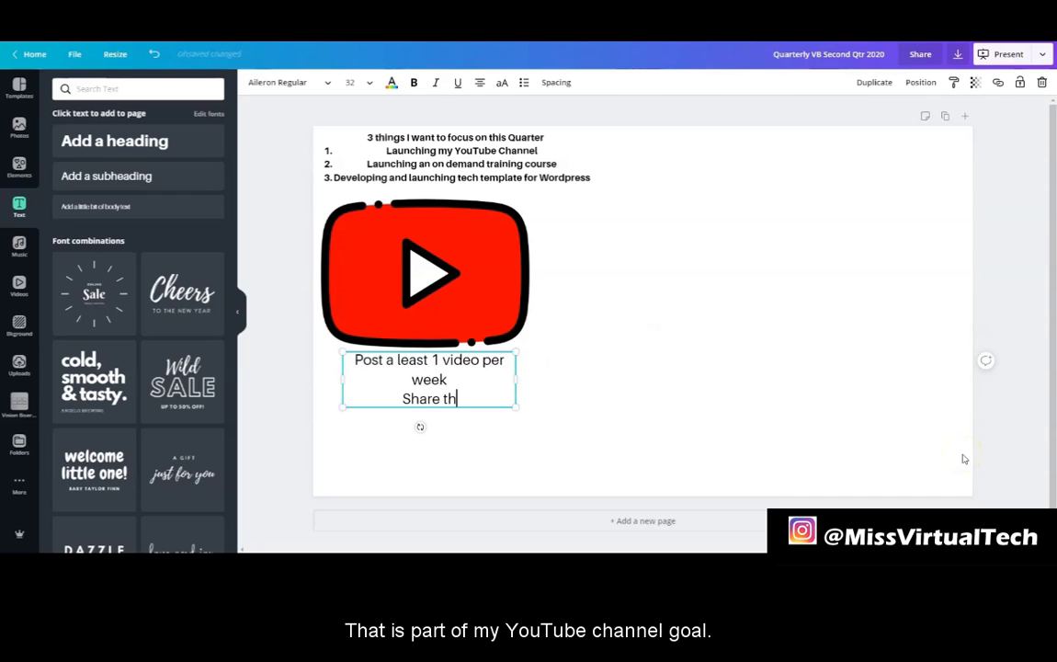
{"action": "type", "text": "Share this ch"}
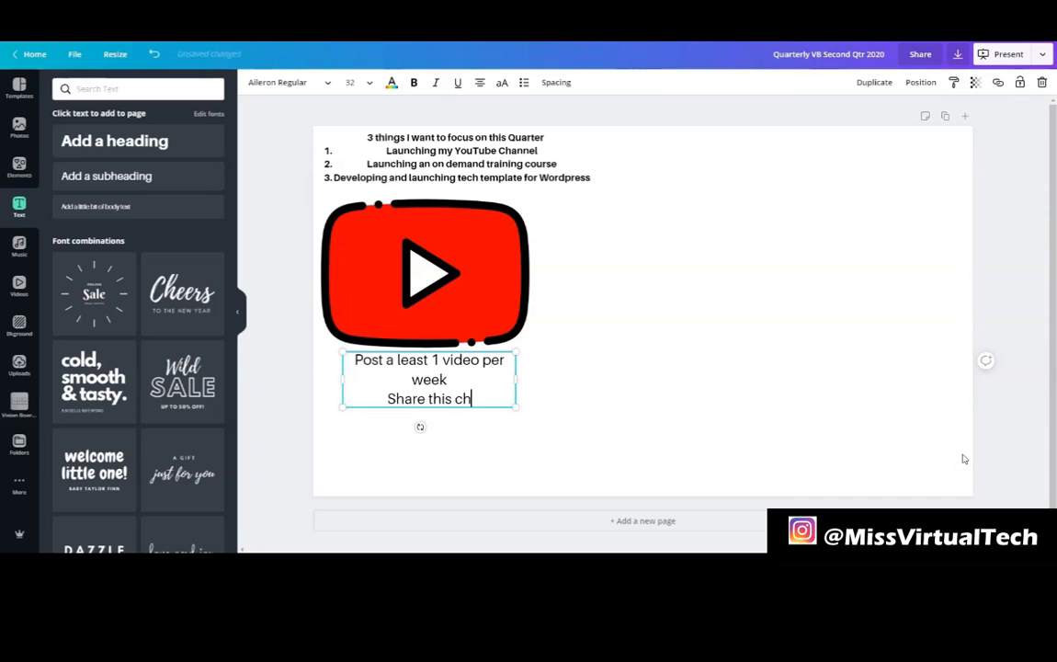
{"action": "type", "text": "annel on "}
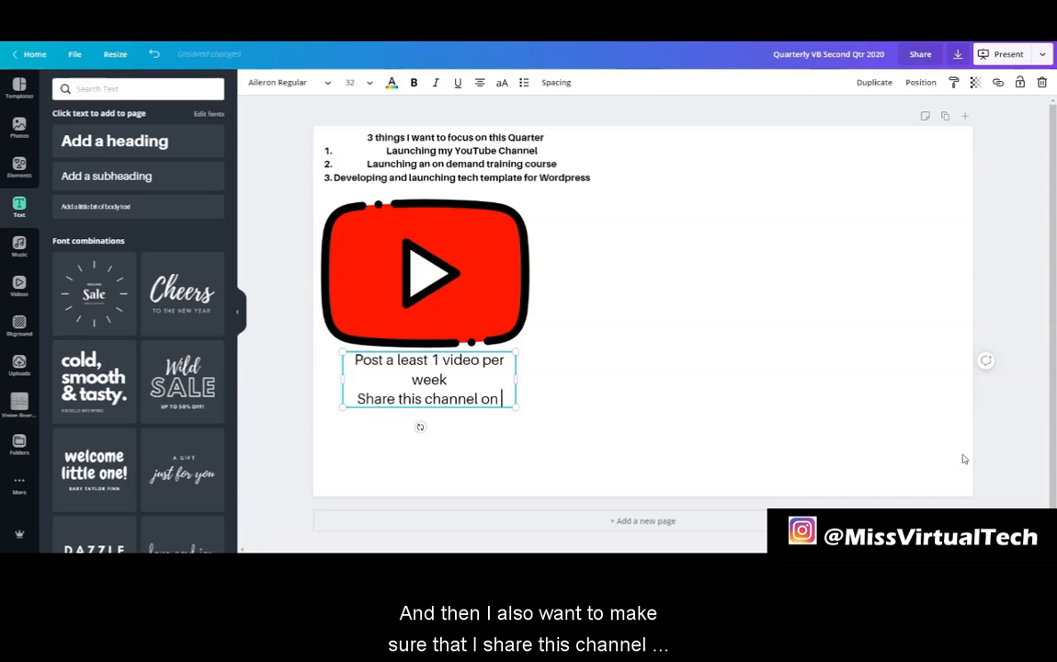
{"action": "type", "text": "S.M."}
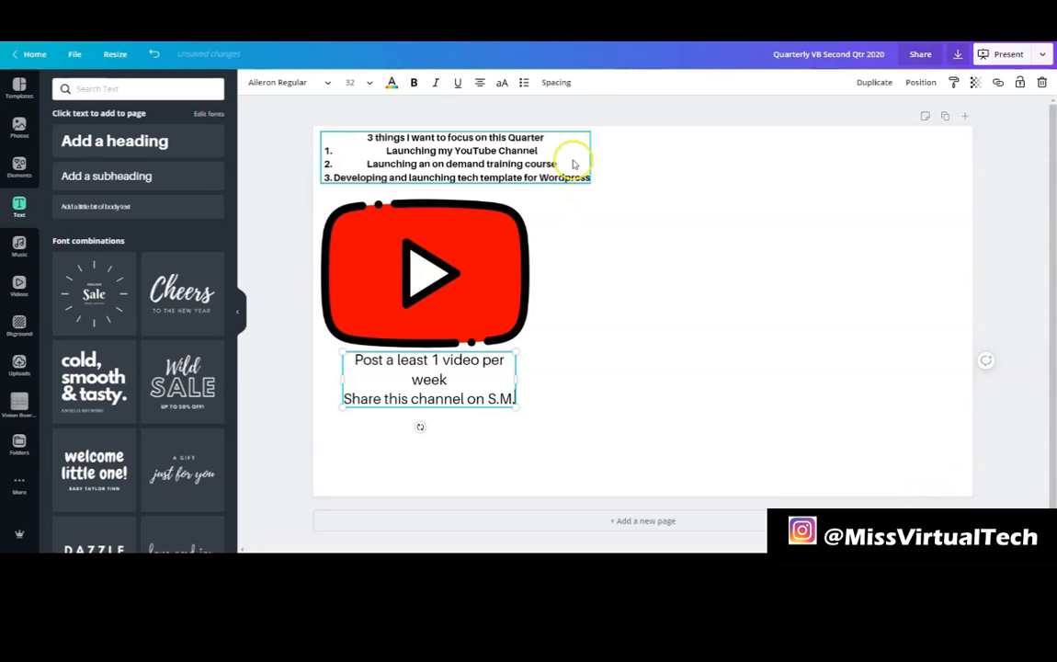
Step: Set the font size of the whole caption below the YouTube logo to 21
{"action": "left_click_drag", "start_coordinate": [355, 359], "coordinate": [513, 400]}
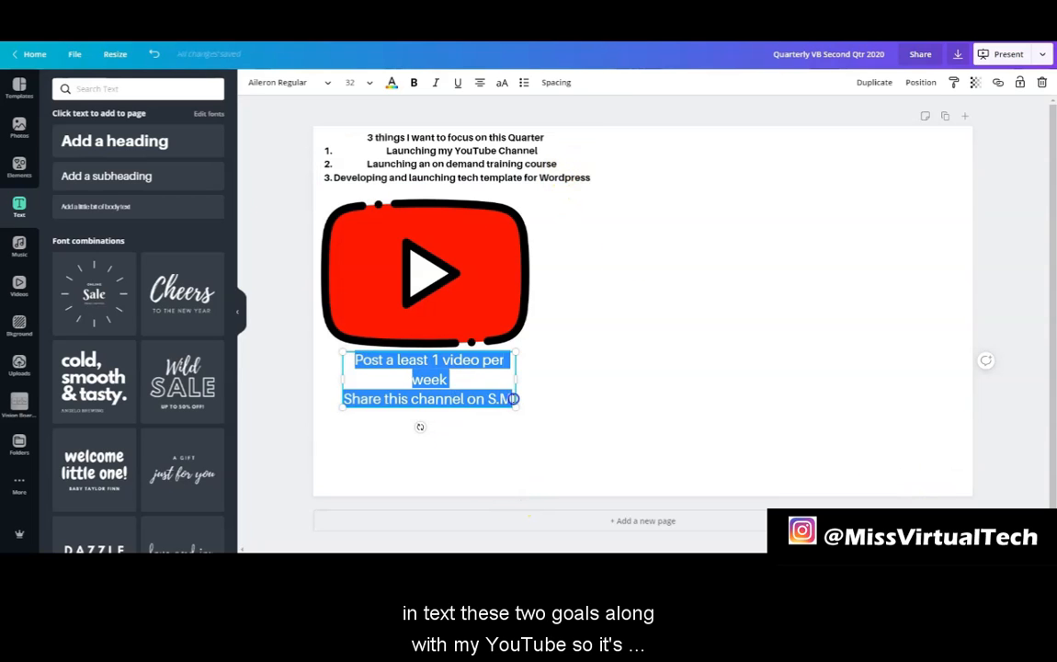
{"action": "left_click", "coordinate": [373, 87]}
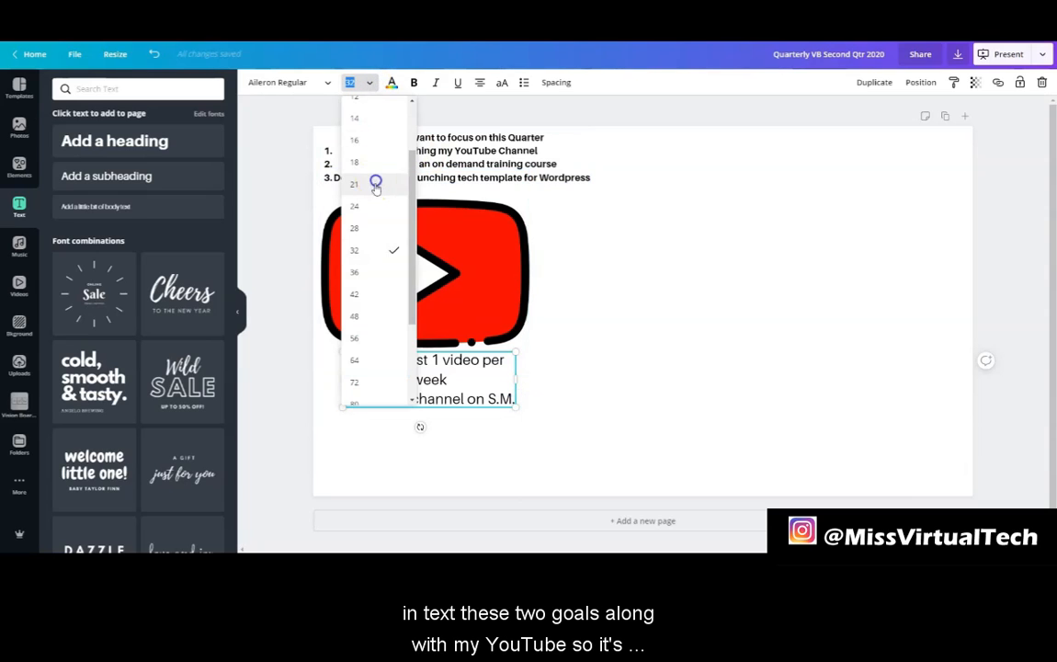
{"action": "left_click", "coordinate": [375, 177]}
{"action": "left_click", "coordinate": [504, 412]}
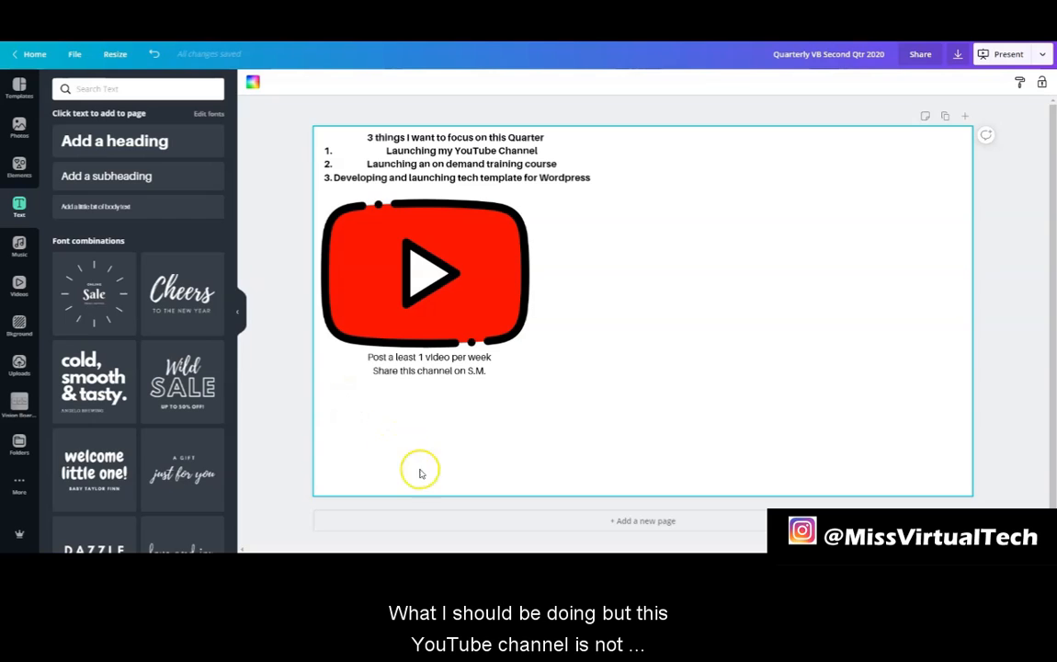
Step: Add the laptop workspace photo from the Vision Board 2020 folder, shrink it and place it beside the YouTube logo
{"action": "left_click", "coordinate": [20, 402]}
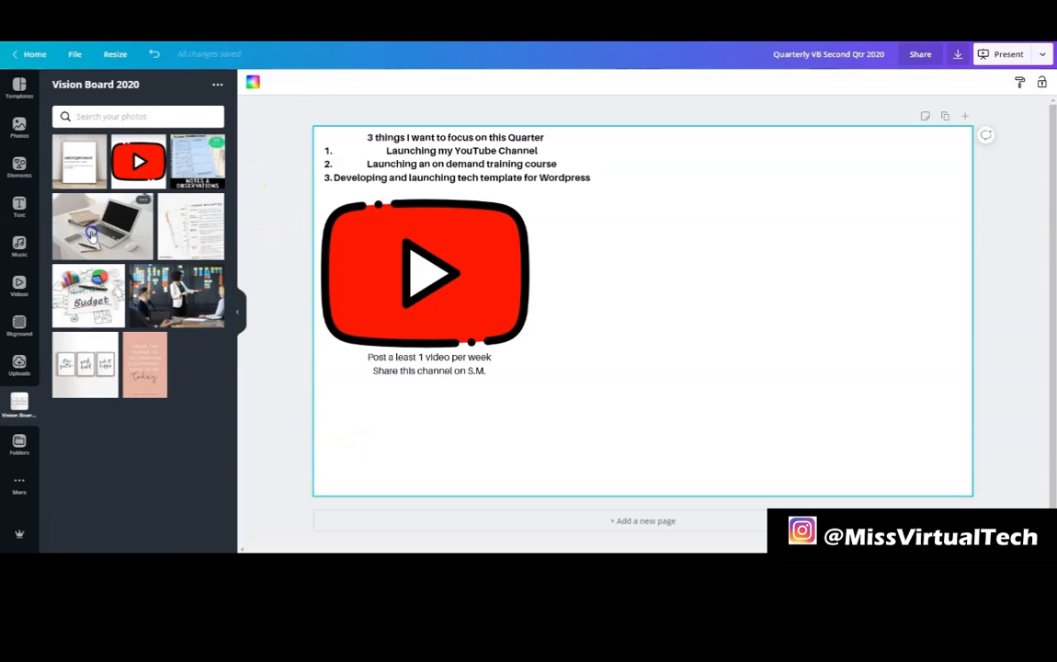
{"action": "left_click", "coordinate": [91, 233]}
{"action": "left_click_drag", "start_coordinate": [657, 310], "coordinate": [717, 291]}
{"action": "left_click", "coordinate": [825, 371]}
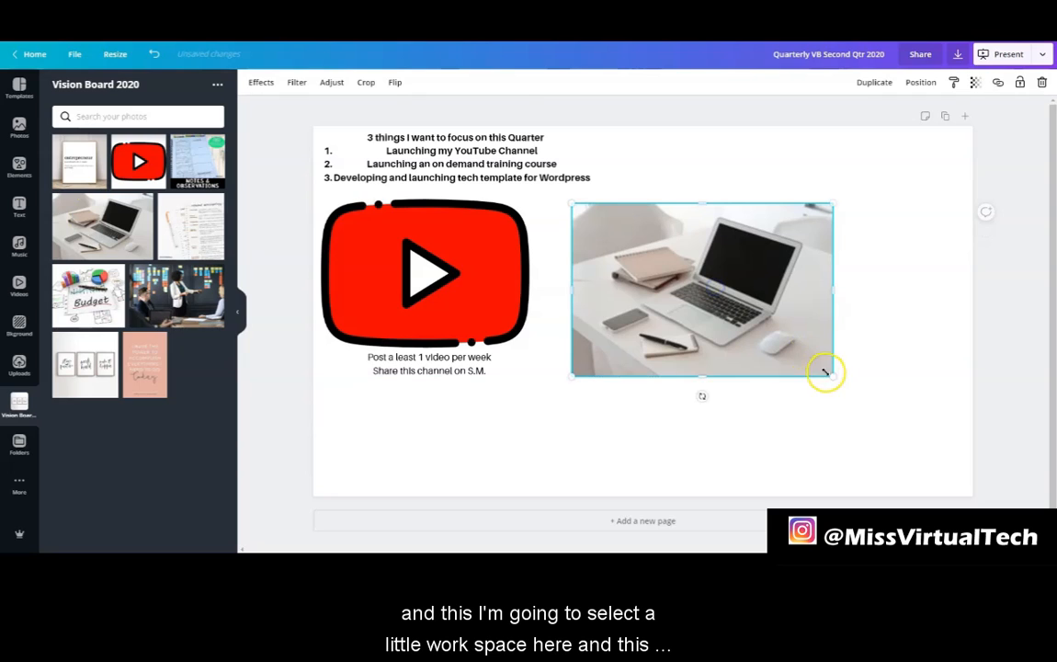
{"action": "left_click_drag", "start_coordinate": [837, 378], "coordinate": [791, 345]}
{"action": "left_click_drag", "start_coordinate": [742, 309], "coordinate": [727, 314]}
Step: Duplicate the YouTube caption, move the copy beneath the laptop photo and select all of its text for rewriting
{"action": "left_click", "coordinate": [350, 319]}
{"action": "left_click", "coordinate": [413, 372]}
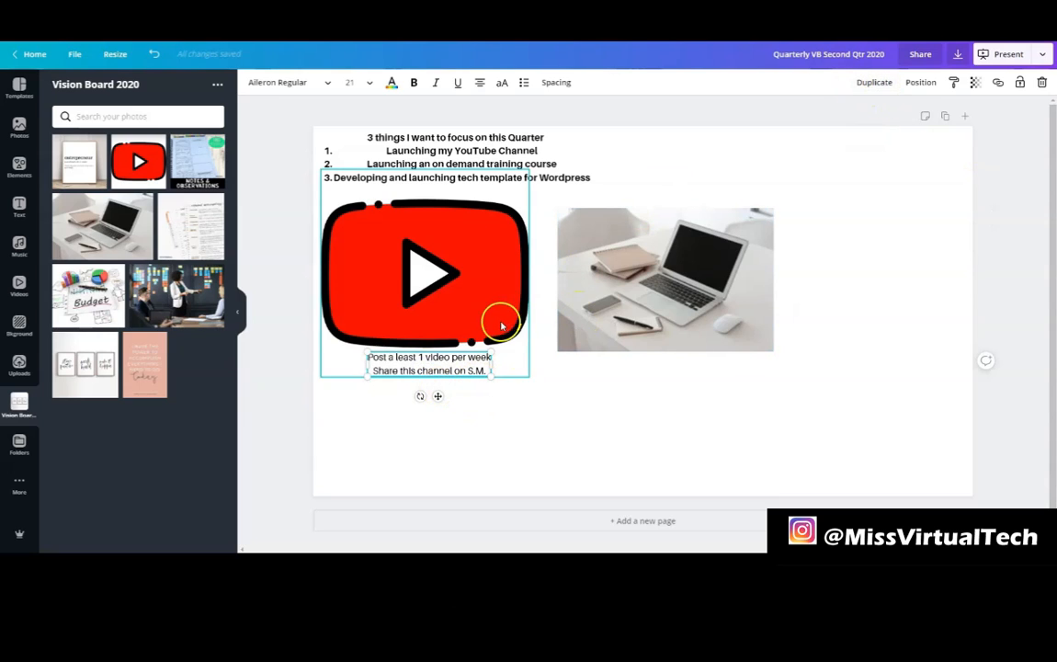
{"action": "left_click", "coordinate": [872, 85]}
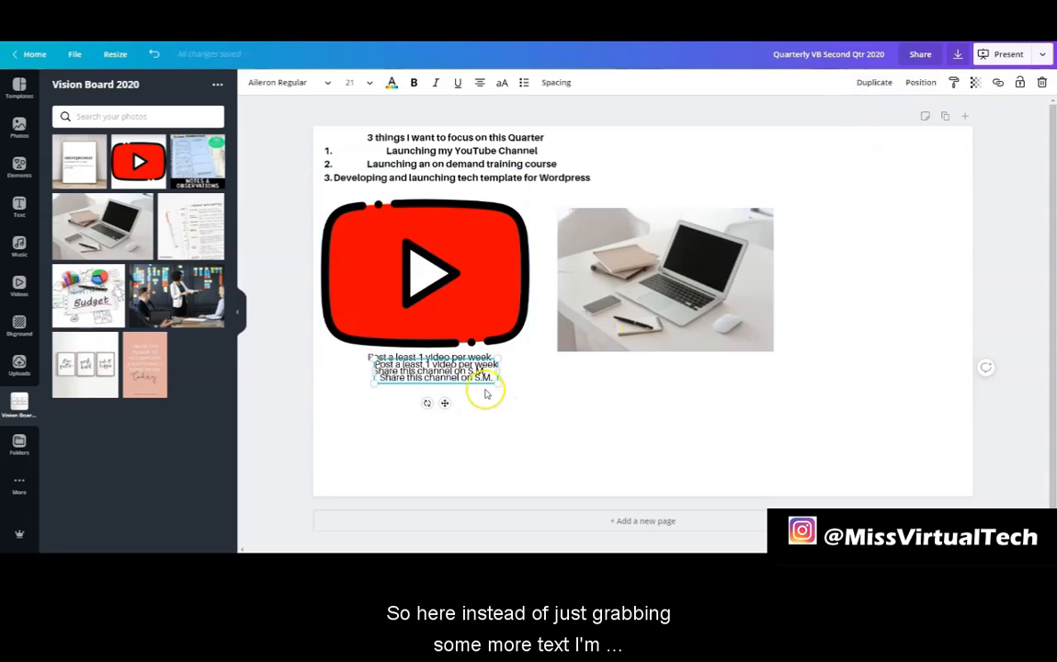
{"action": "left_click_drag", "start_coordinate": [427, 402], "coordinate": [685, 404]}
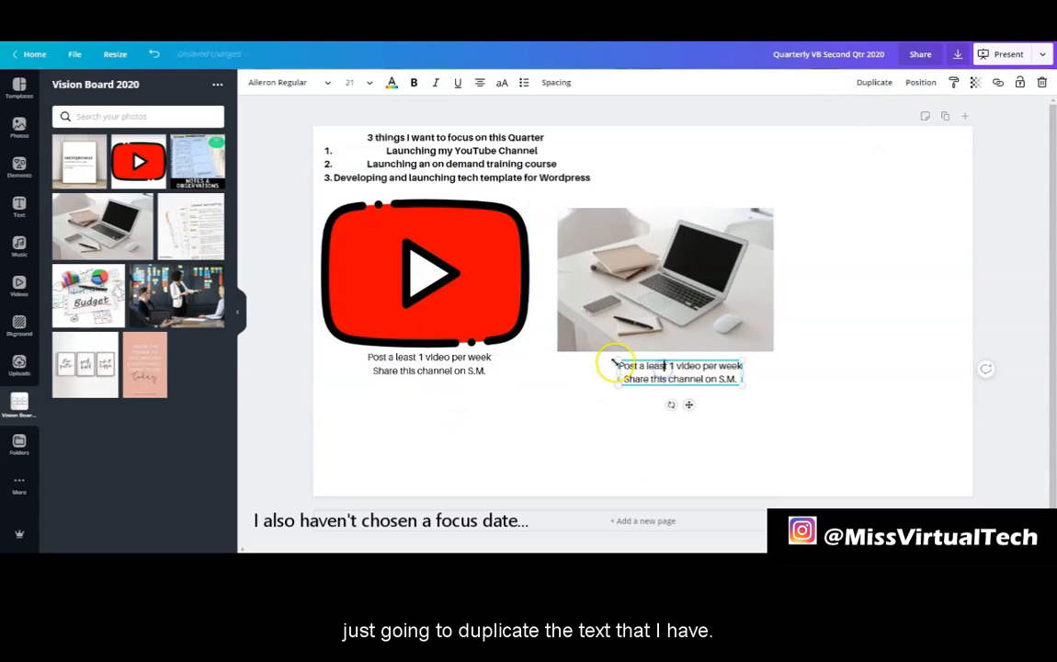
{"action": "left_click_drag", "start_coordinate": [622, 368], "coordinate": [741, 380]}
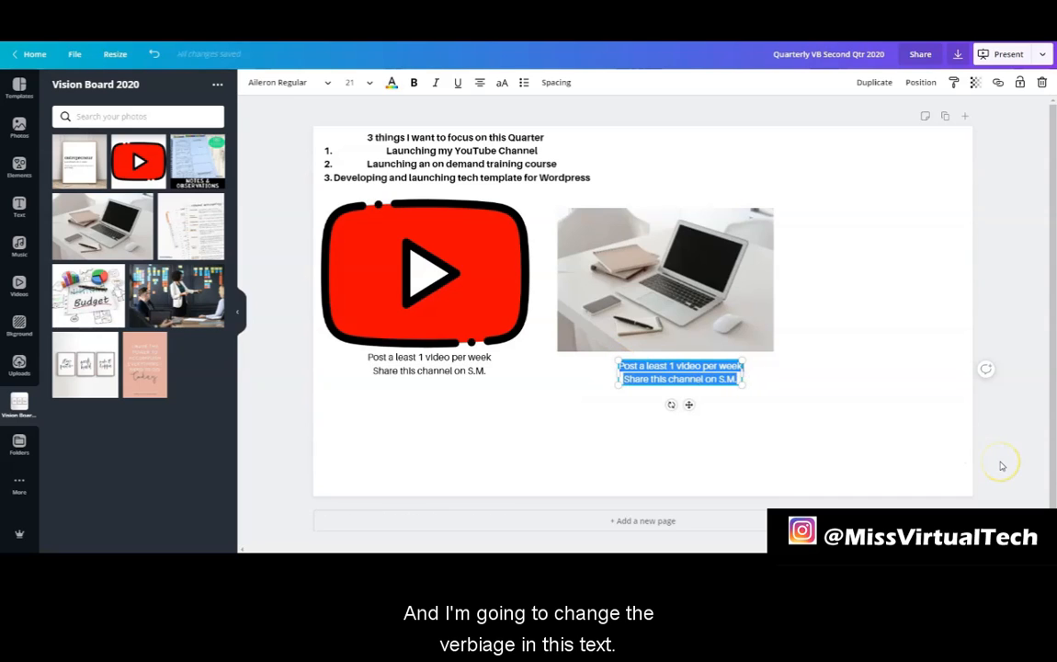
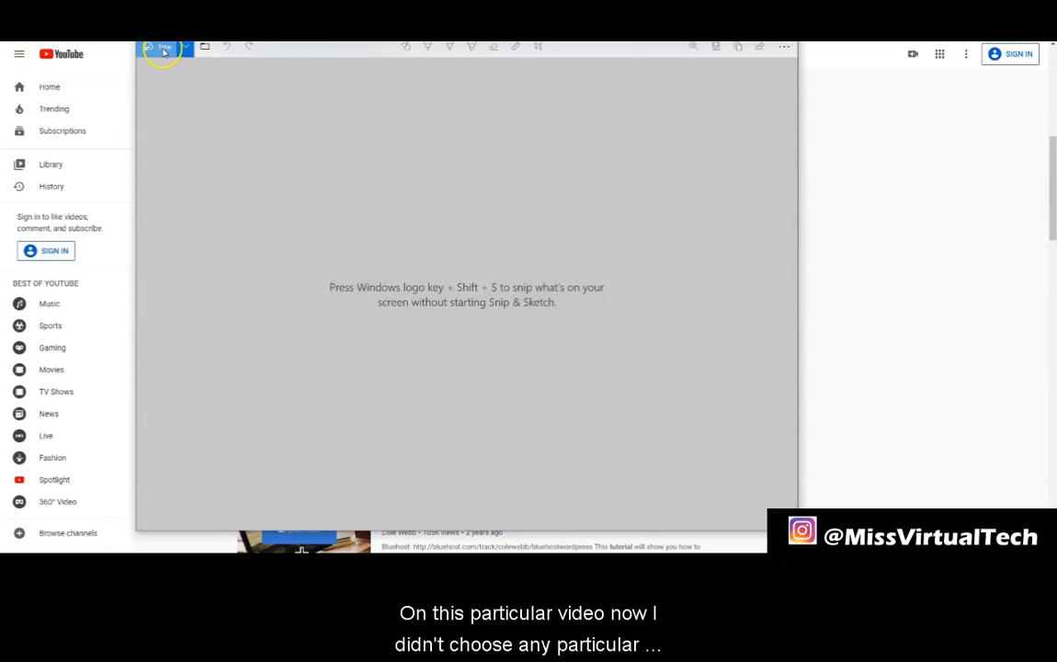
Step: Snip the "How to Make a Website in 10 Mins" thumbnail and save it as "Website video YT" in the Quarterly Vision Board folder
{"action": "left_click", "coordinate": [163, 52]}
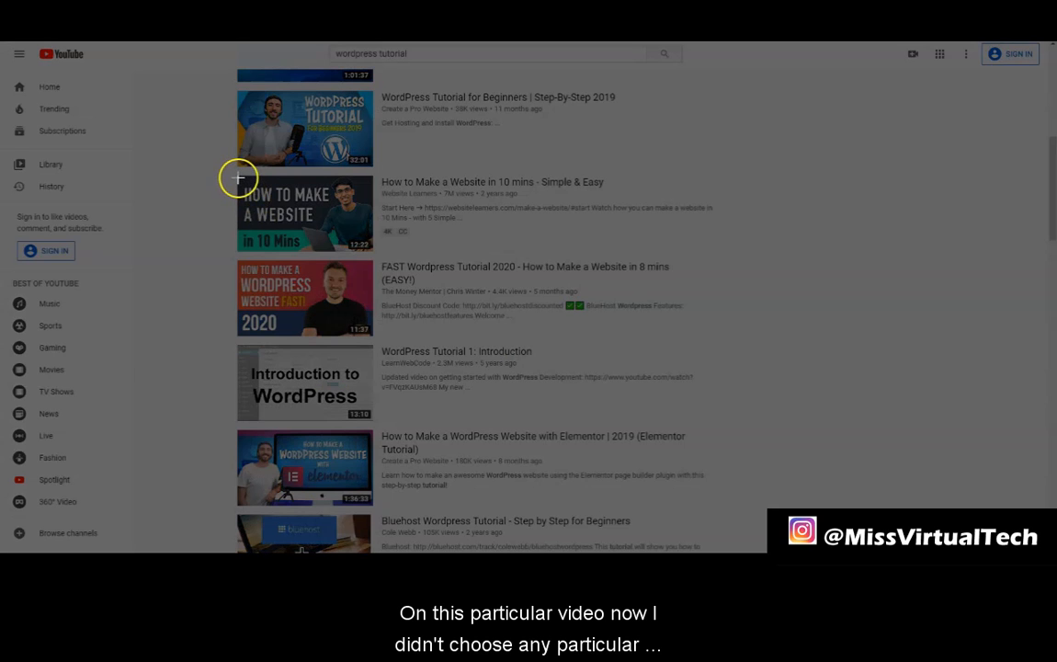
{"action": "left_click_drag", "start_coordinate": [238, 178], "coordinate": [371, 244]}
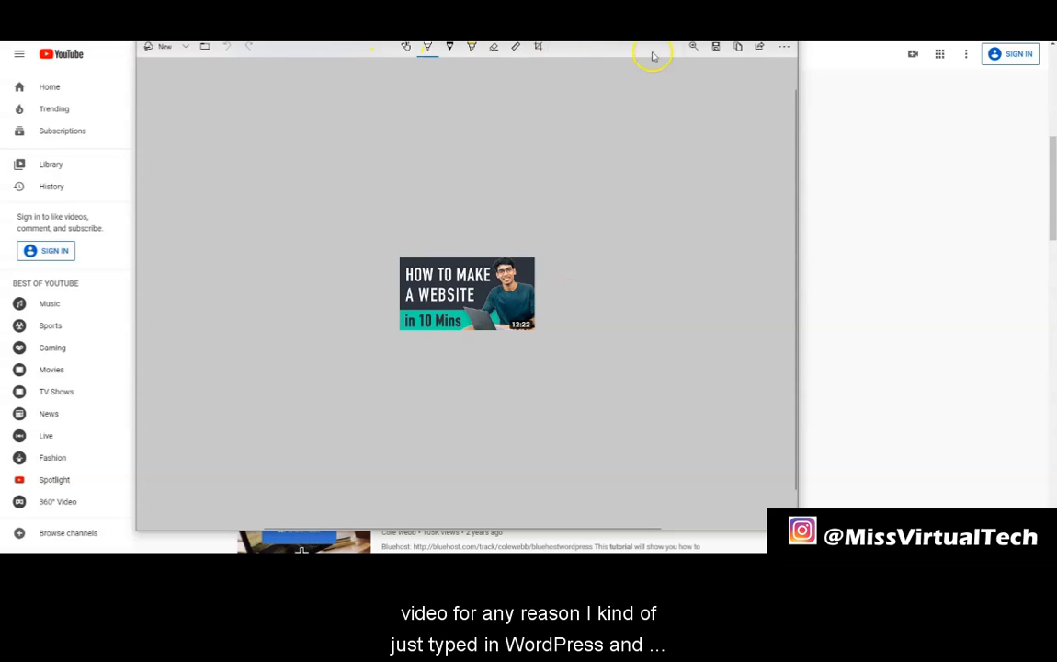
{"action": "left_click", "coordinate": [715, 48]}
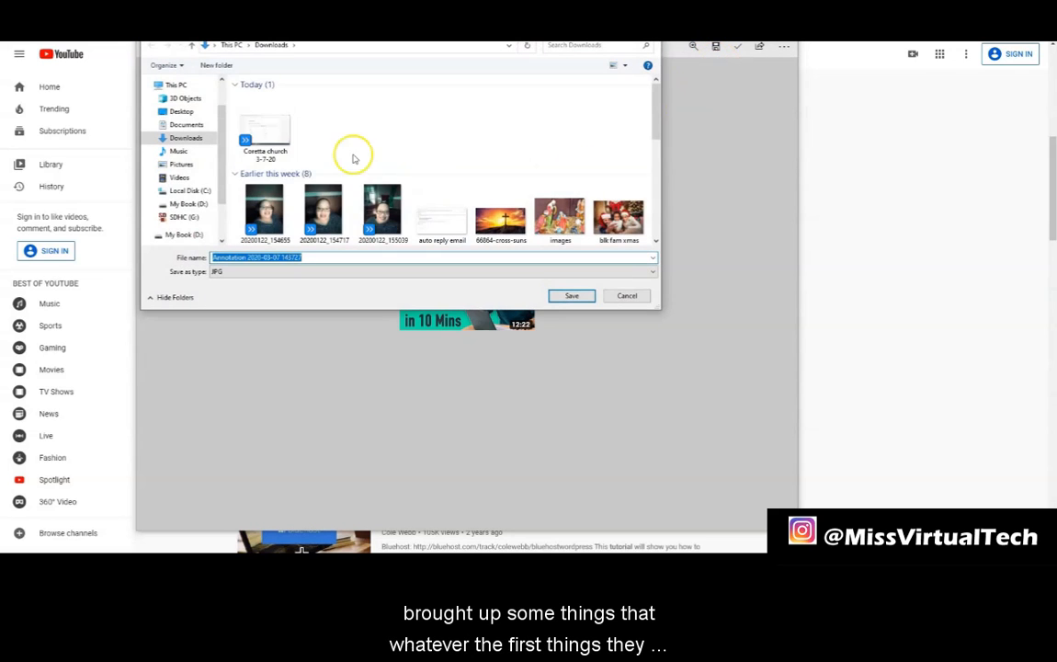
{"action": "left_click", "coordinate": [186, 203]}
{"action": "double_click", "coordinate": [255, 109]}
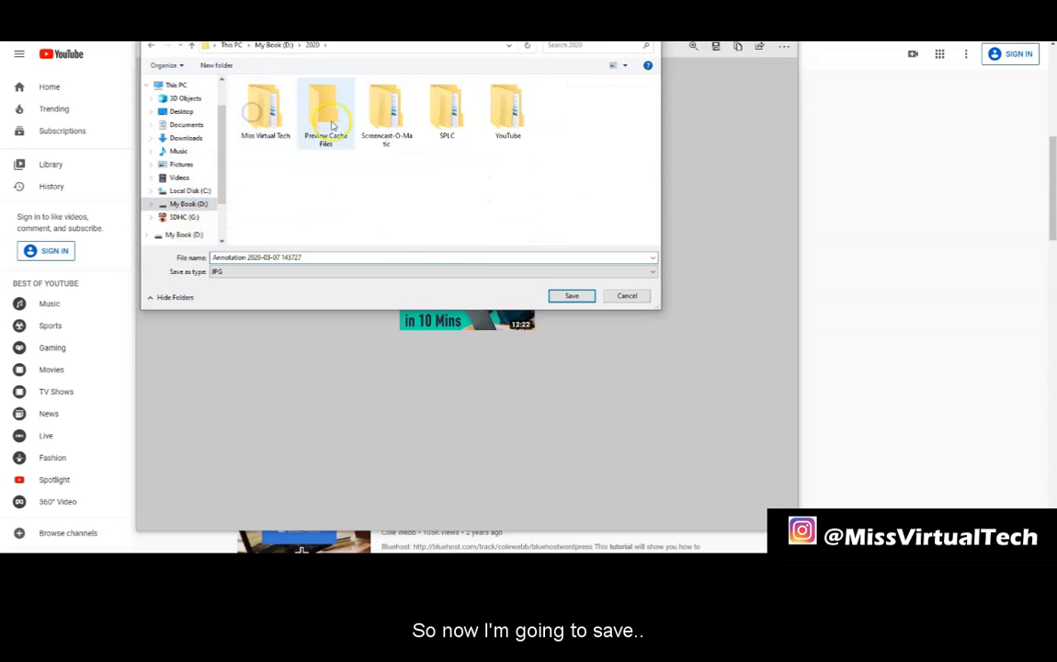
{"action": "double_click", "coordinate": [509, 111]}
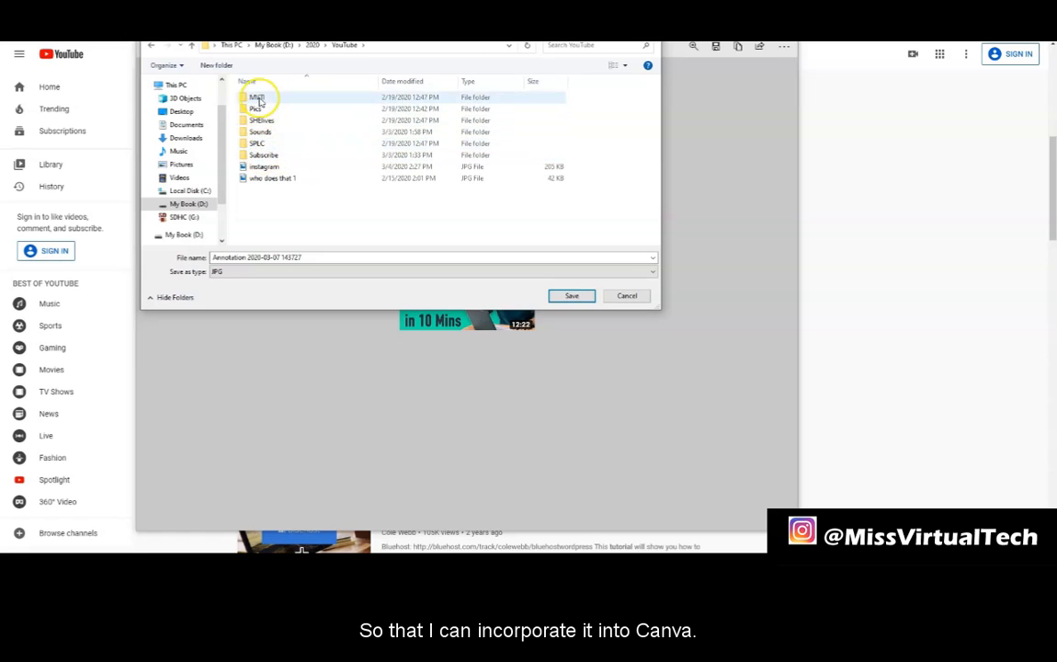
{"action": "double_click", "coordinate": [258, 97]}
{"action": "double_click", "coordinate": [268, 100]}
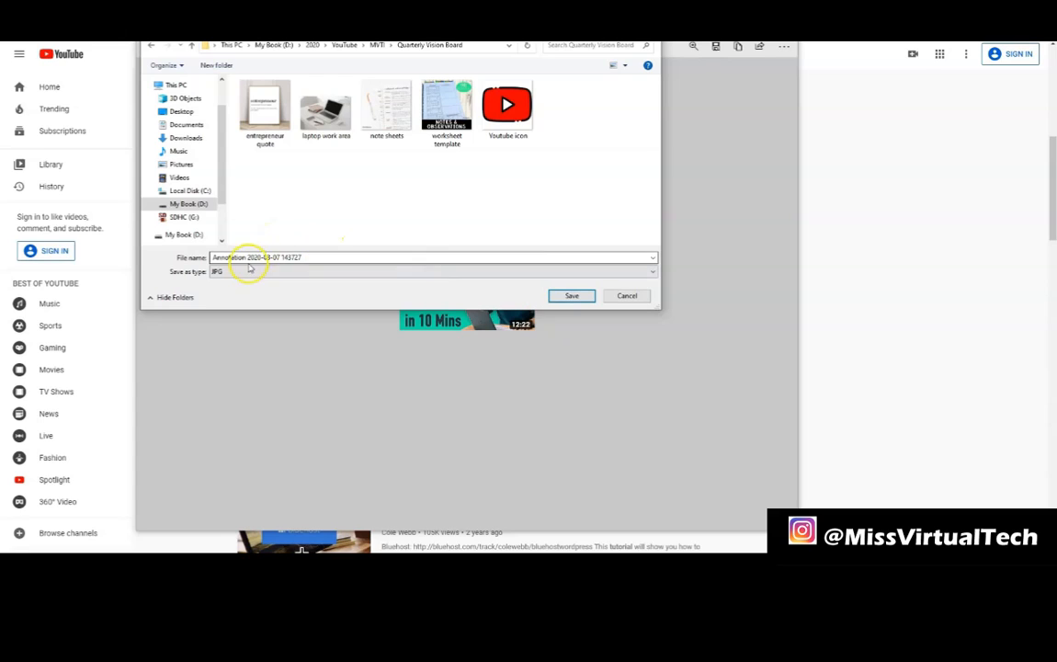
{"action": "triple_click", "coordinate": [290, 258]}
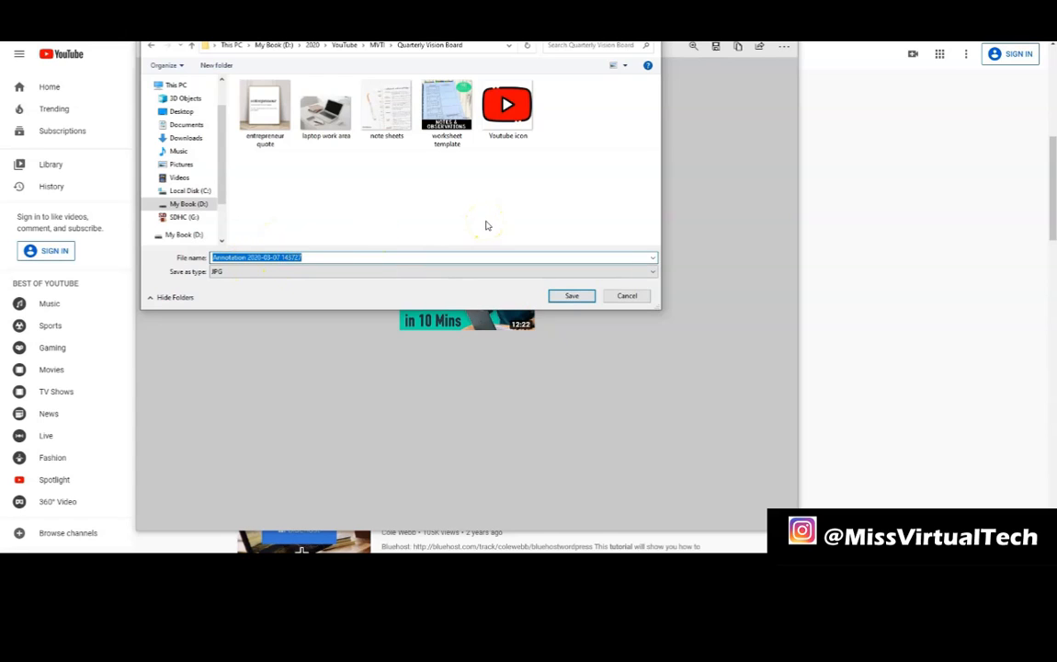
{"action": "type", "text": "We"}
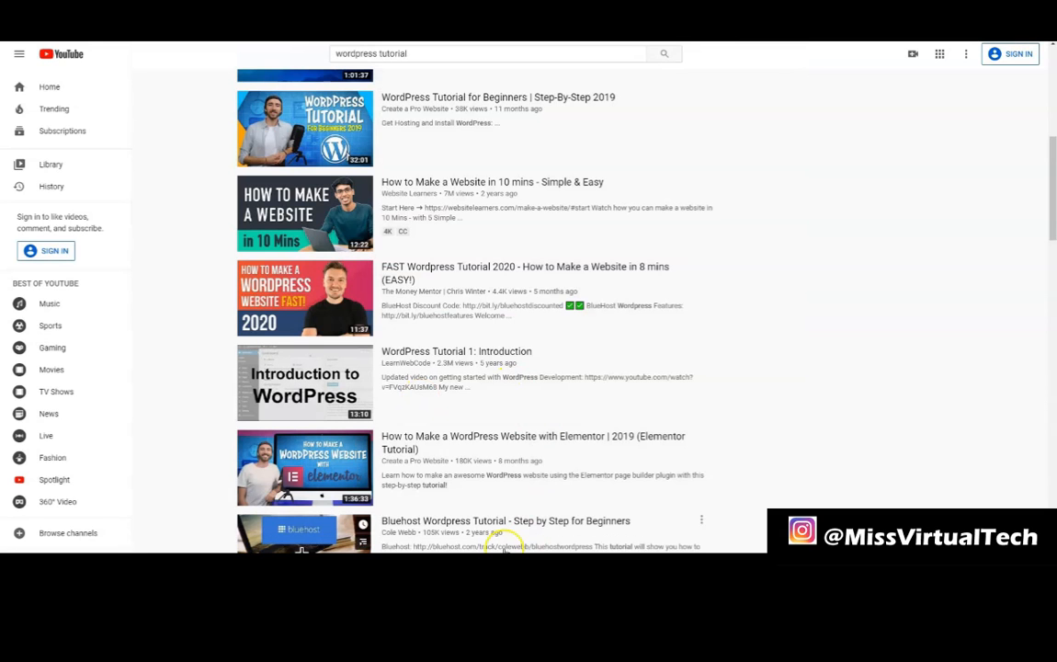
Step: Switch to the Canva design and upload the "Website video YT" image into the Vision Board 2020 folder
{"action": "mouse_move", "coordinate": [372, 565]}
{"action": "left_click", "coordinate": [335, 540]}
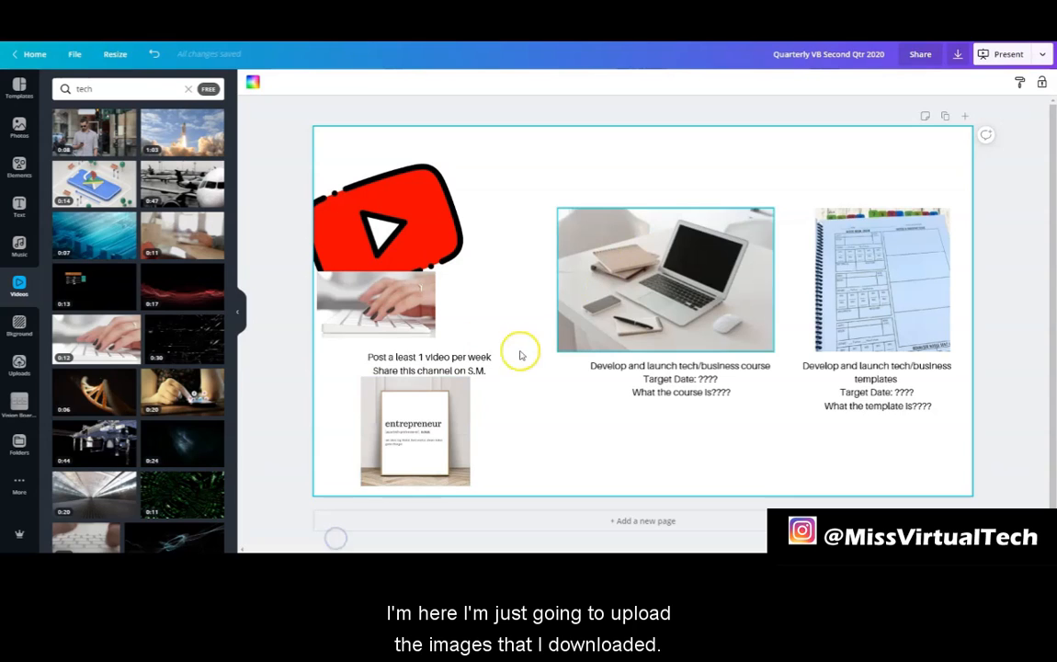
{"action": "left_click", "coordinate": [20, 405]}
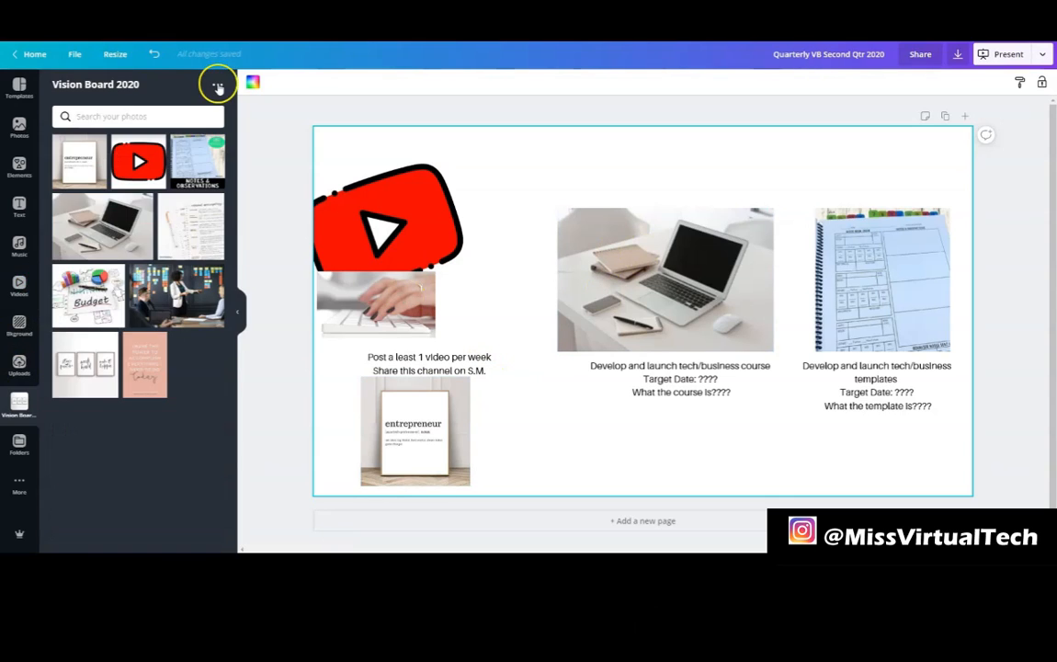
{"action": "left_click", "coordinate": [217, 85]}
{"action": "left_click", "coordinate": [135, 114]}
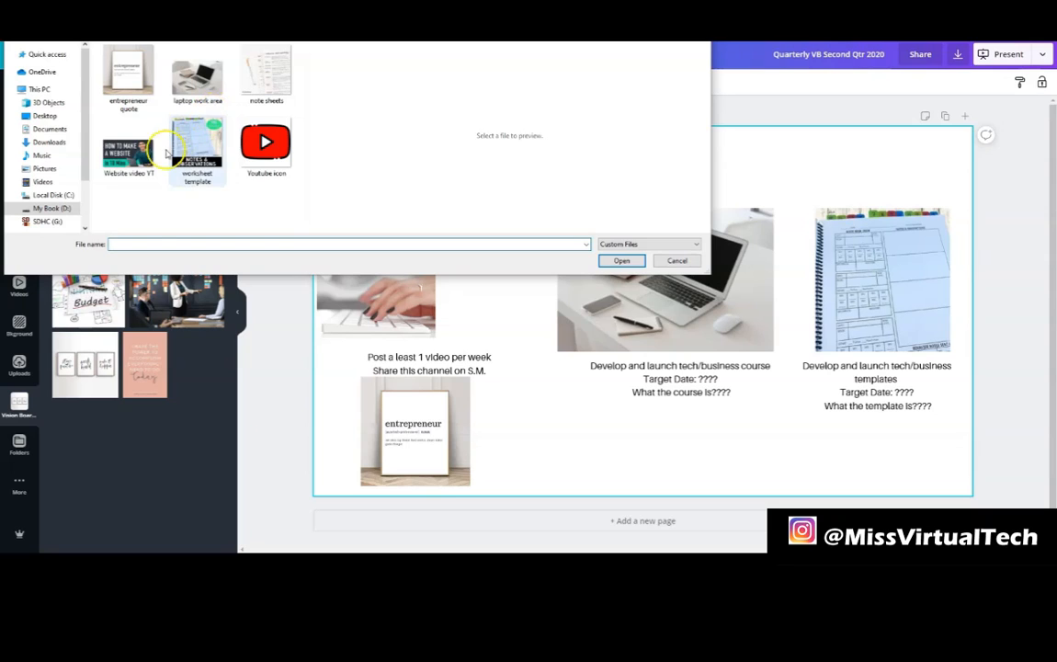
{"action": "left_click", "coordinate": [136, 154]}
{"action": "left_click", "coordinate": [622, 261]}
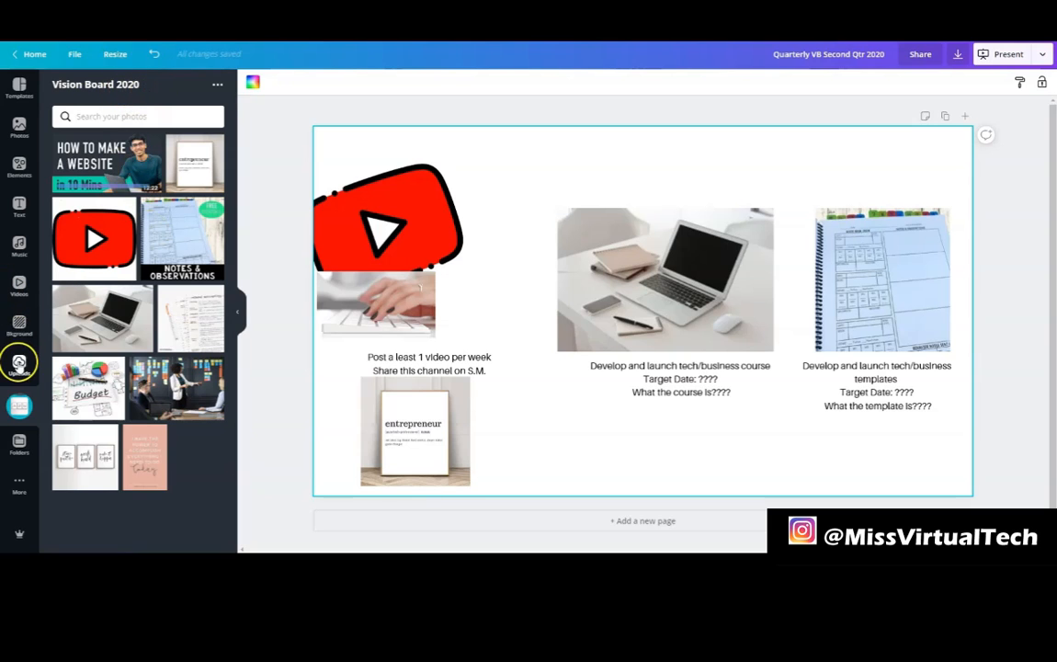
Step: Add the website tutorial thumbnail from the Vision Board 2020 folder, shrink it and place it over the YouTube logo's upper-right edge
{"action": "left_click", "coordinate": [31, 364]}
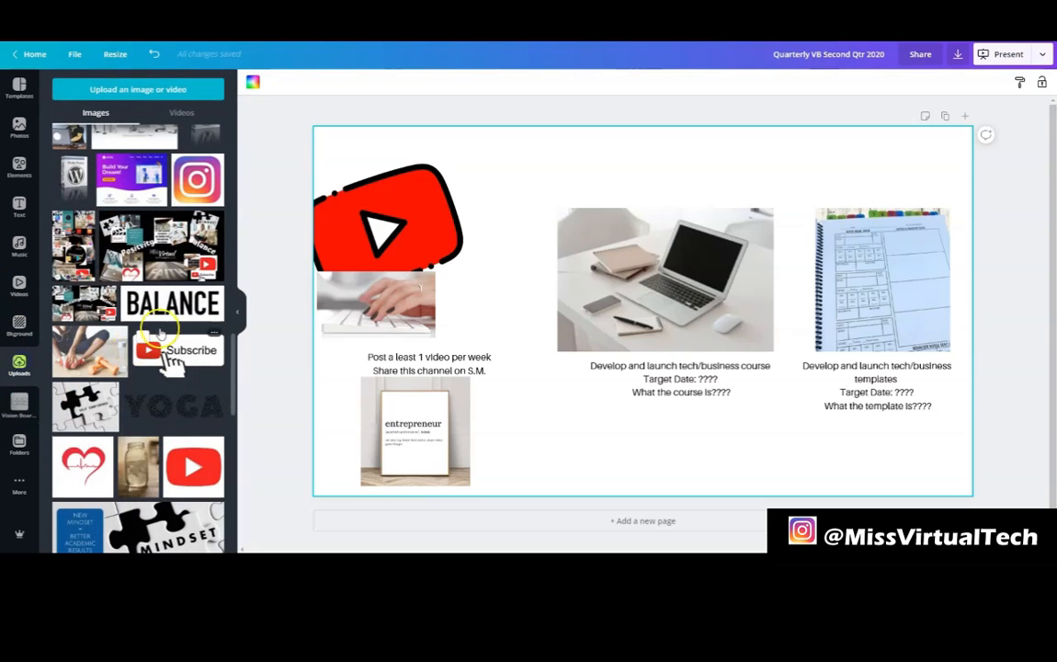
{"action": "left_click", "coordinate": [18, 401]}
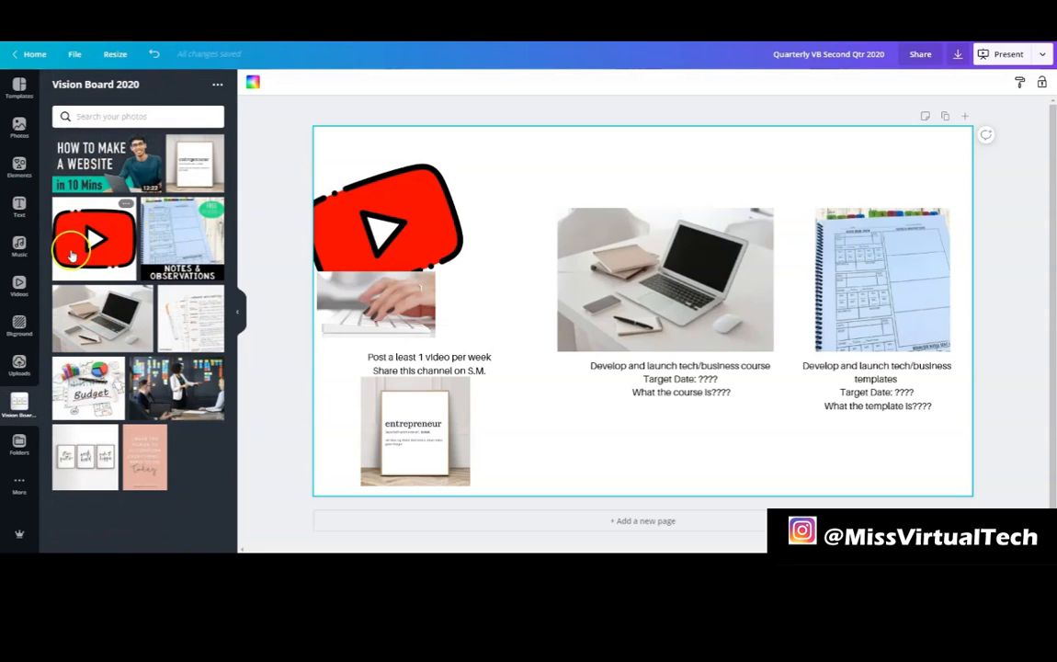
{"action": "left_click", "coordinate": [96, 164]}
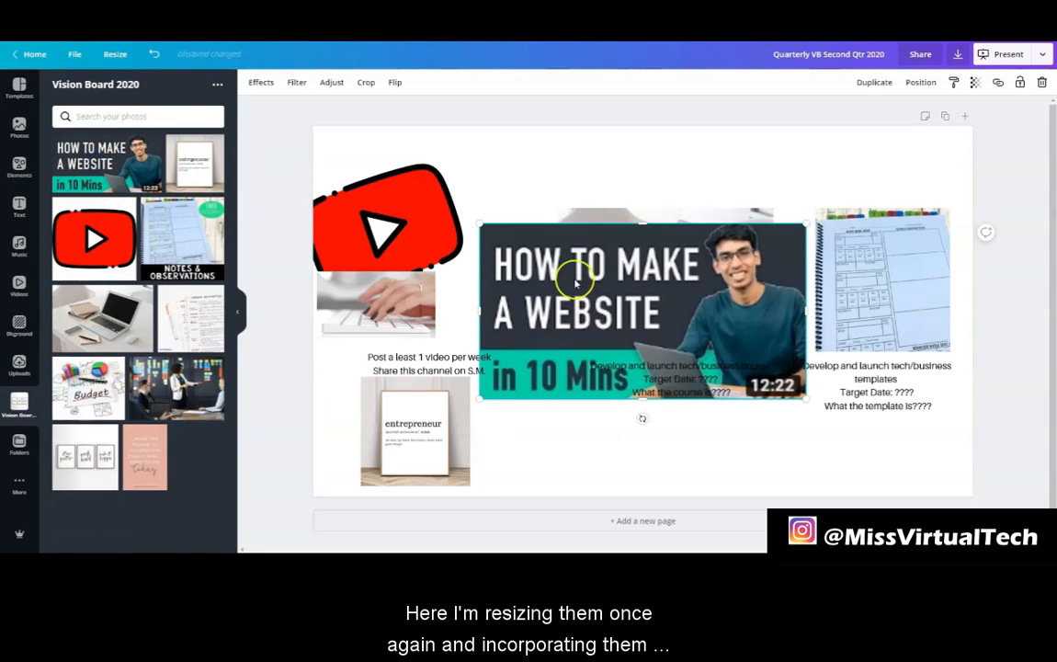
{"action": "left_click_drag", "start_coordinate": [526, 247], "coordinate": [784, 341]}
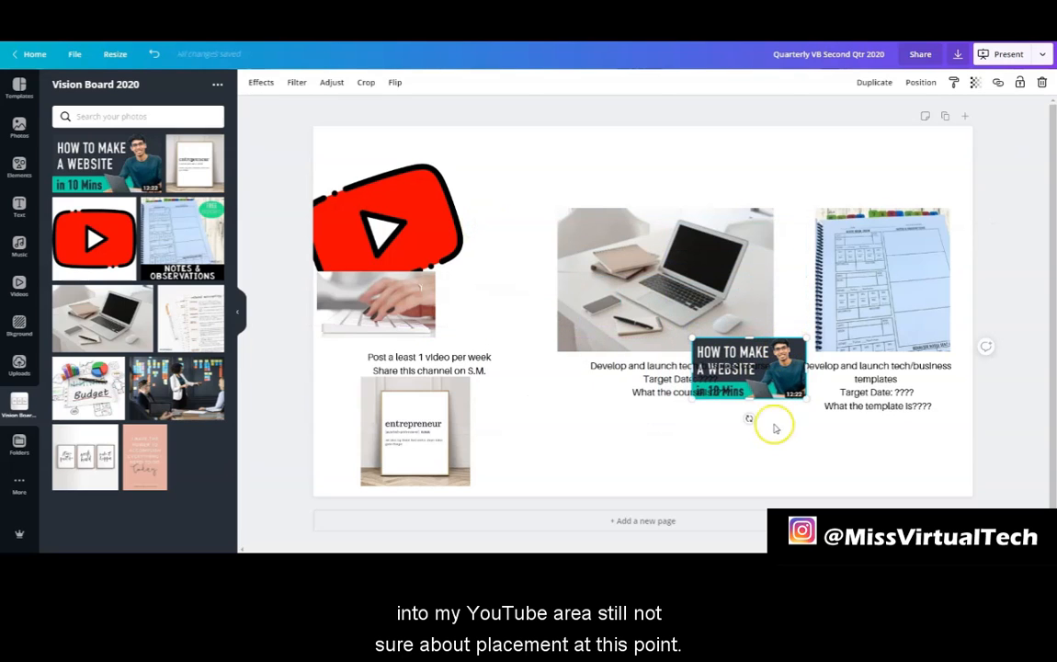
{"action": "left_click_drag", "start_coordinate": [785, 353], "coordinate": [475, 154]}
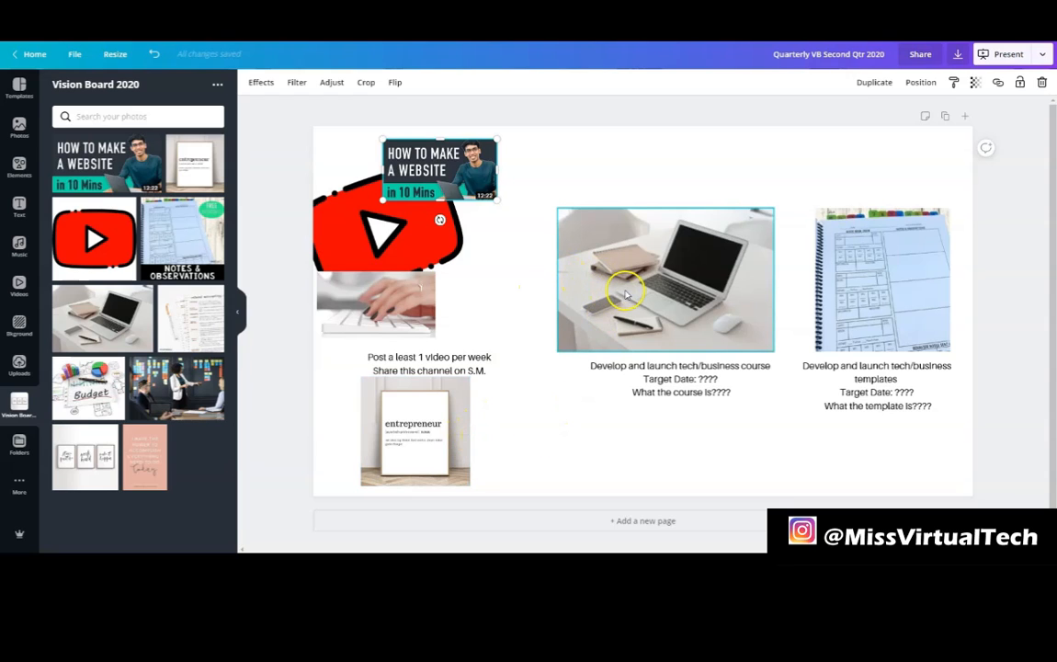
Step: Shrink the laptop photo, move it to the page's upper middle and tilt it slightly counterclockwise
{"action": "left_click_drag", "start_coordinate": [558, 207], "coordinate": [635, 254]}
{"action": "left_click_drag", "start_coordinate": [729, 295], "coordinate": [657, 222]}
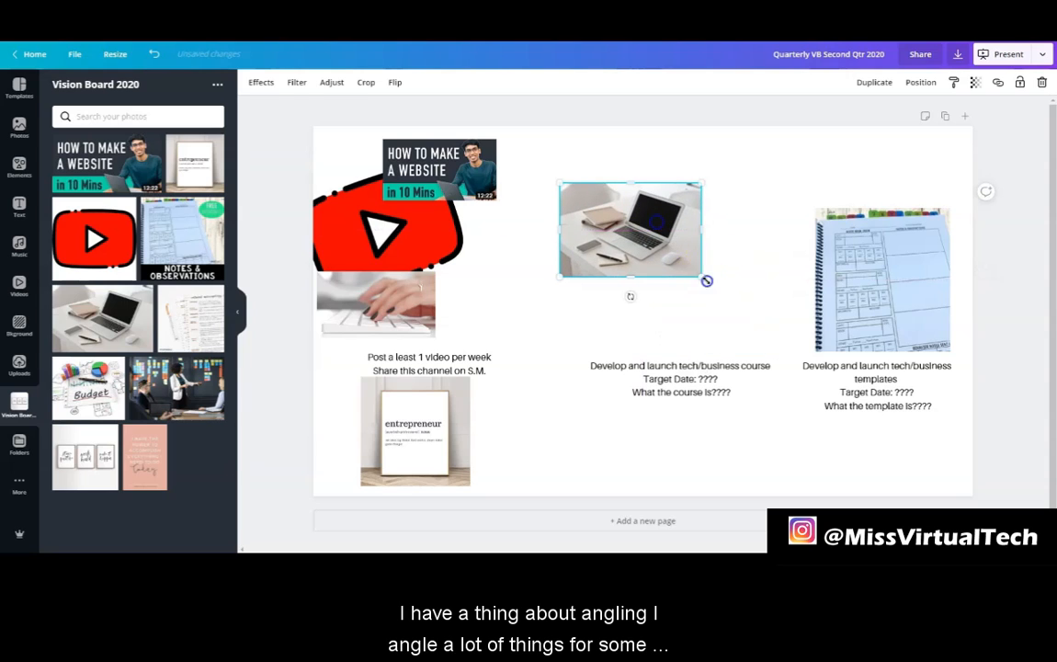
{"action": "left_click_drag", "start_coordinate": [706, 280], "coordinate": [726, 291]}
{"action": "left_click_drag", "start_coordinate": [689, 257], "coordinate": [661, 238]}
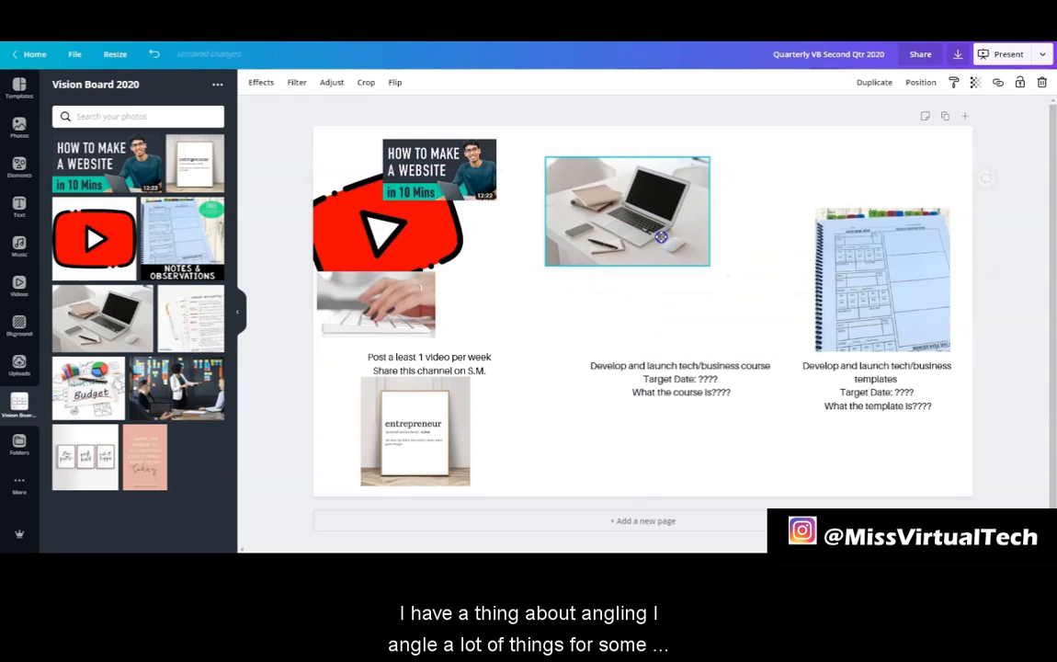
{"action": "left_click_drag", "start_coordinate": [625, 281], "coordinate": [644, 286]}
Step: Move the "Develop and launch tech/business course" caption over the top edge of the tilted laptop photo
{"action": "left_click_drag", "start_coordinate": [669, 396], "coordinate": [617, 168]}
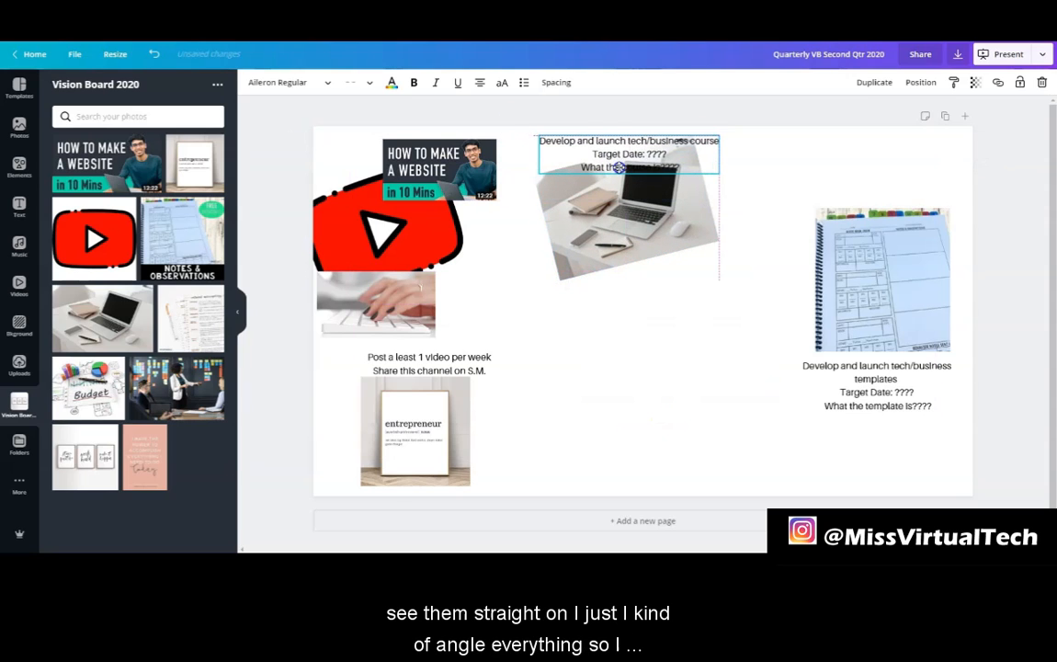
{"action": "left_click", "coordinate": [574, 255]}
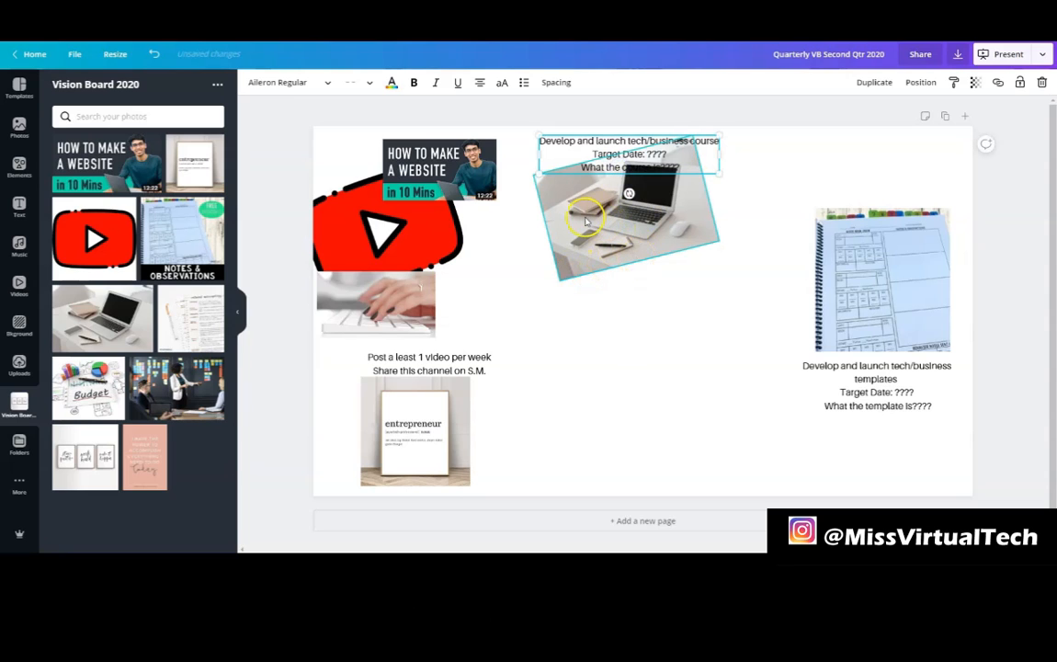
{"action": "left_click_drag", "start_coordinate": [593, 266], "coordinate": [595, 287]}
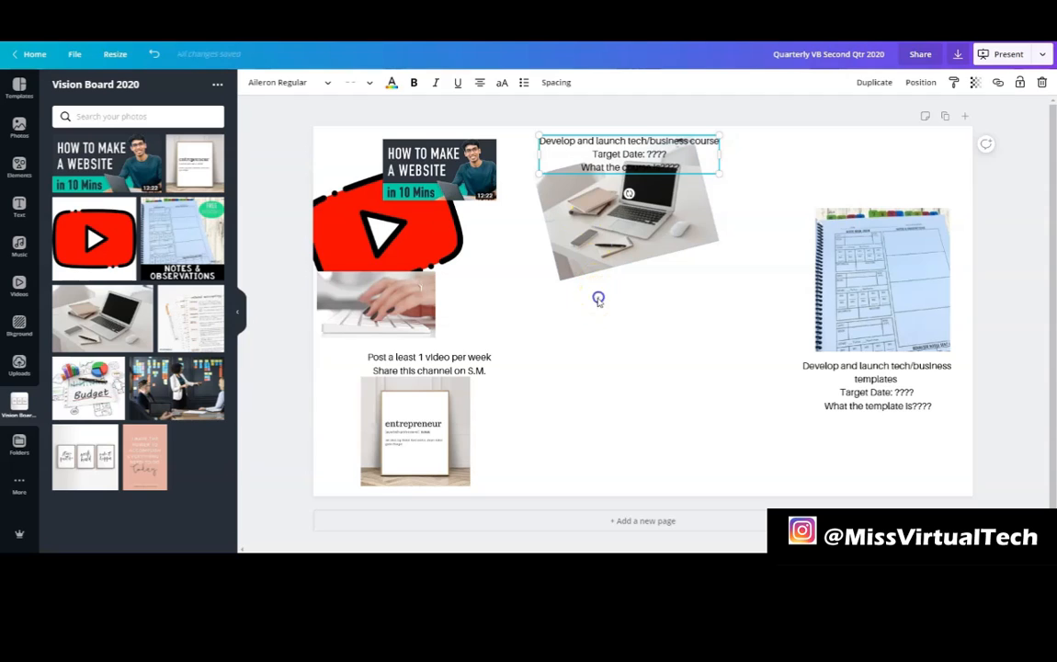
{"action": "left_click", "coordinate": [598, 299]}
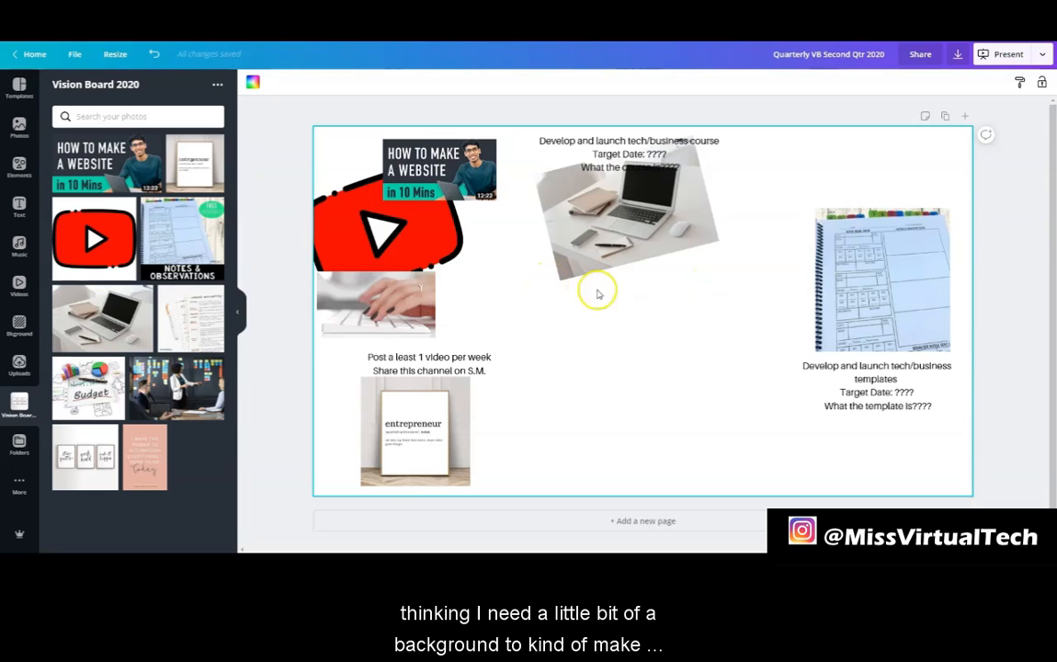
Step: Add a plain square from the full Shapes collection to the page
{"action": "left_click", "coordinate": [544, 170]}
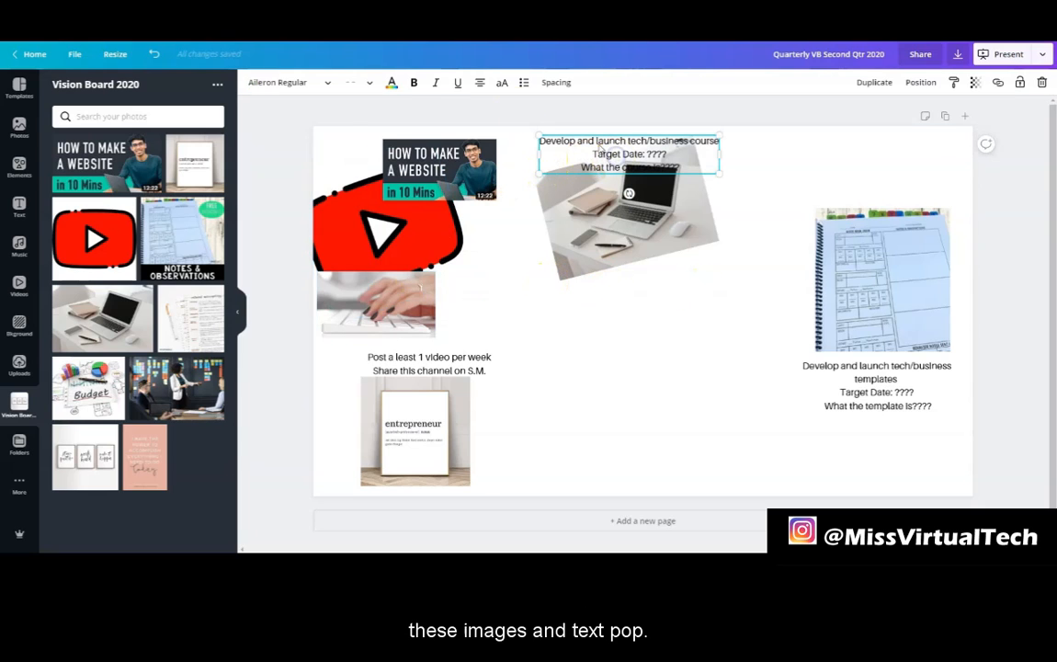
{"action": "left_click", "coordinate": [19, 168]}
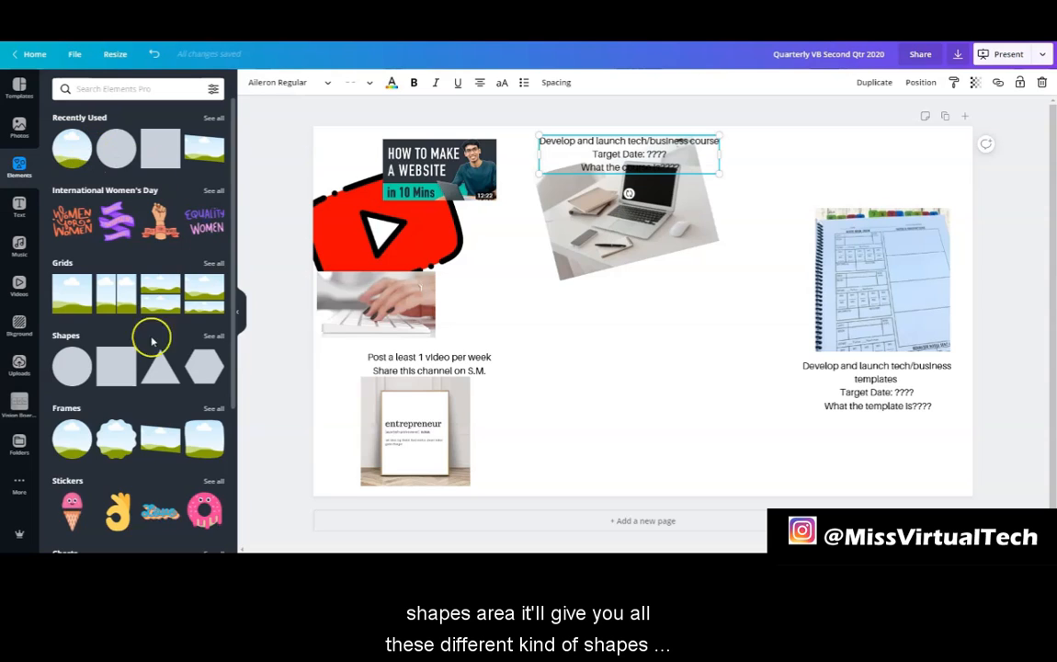
{"action": "left_click", "coordinate": [213, 338]}
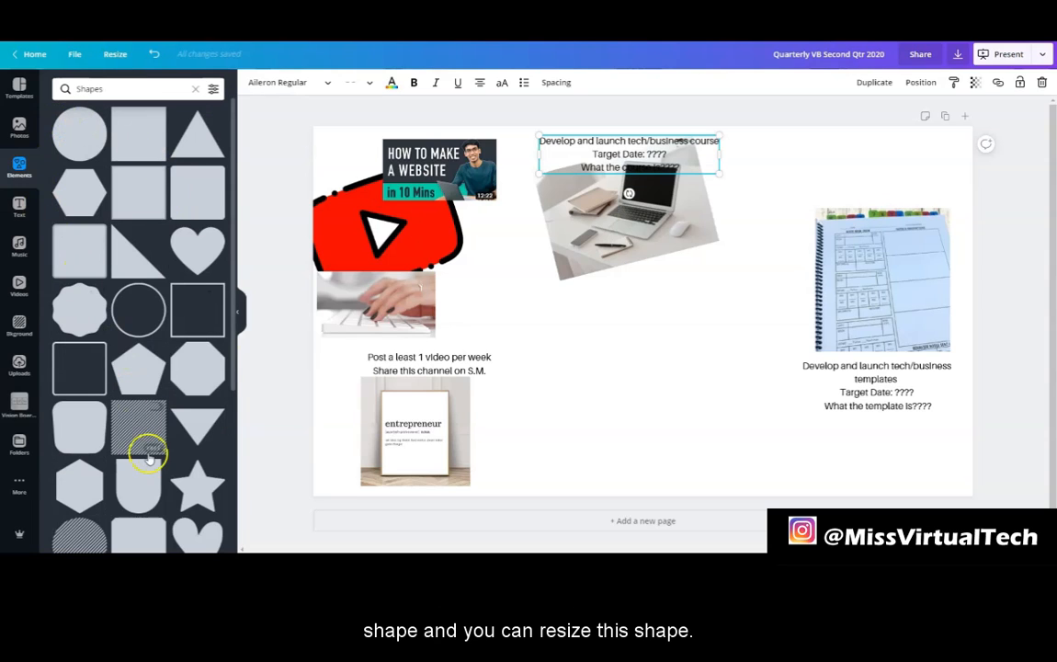
{"action": "scroll", "coordinate": [146, 449], "scroll_direction": "down", "scroll_amount": 5}
{"action": "scroll", "coordinate": [153, 450], "scroll_direction": "down", "scroll_amount": 1}
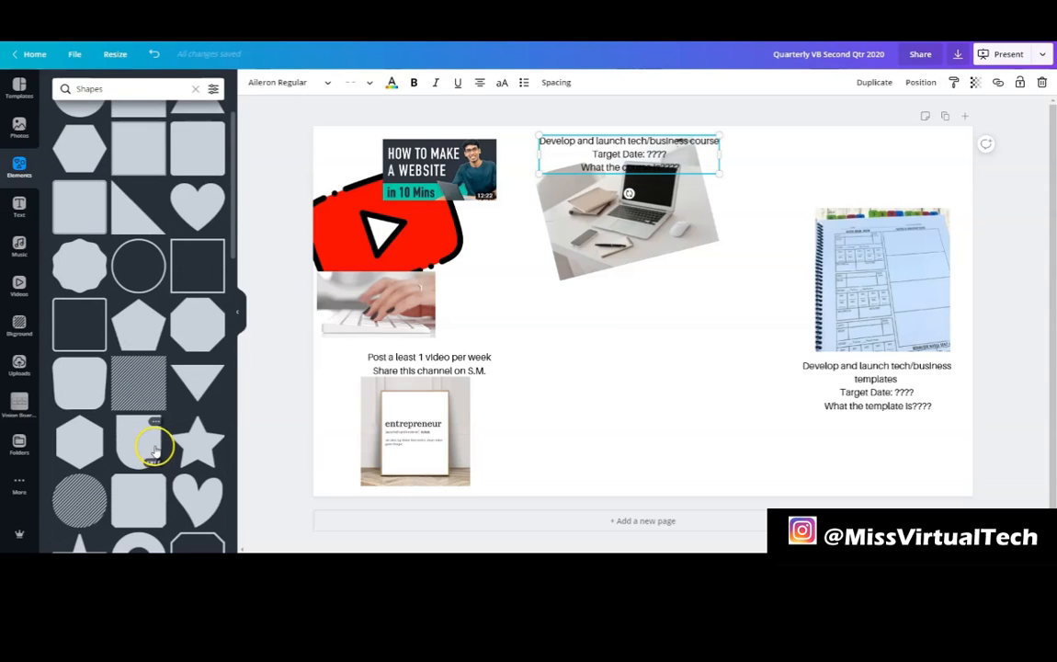
{"action": "scroll", "coordinate": [128, 235], "scroll_direction": "up", "scroll_amount": 1}
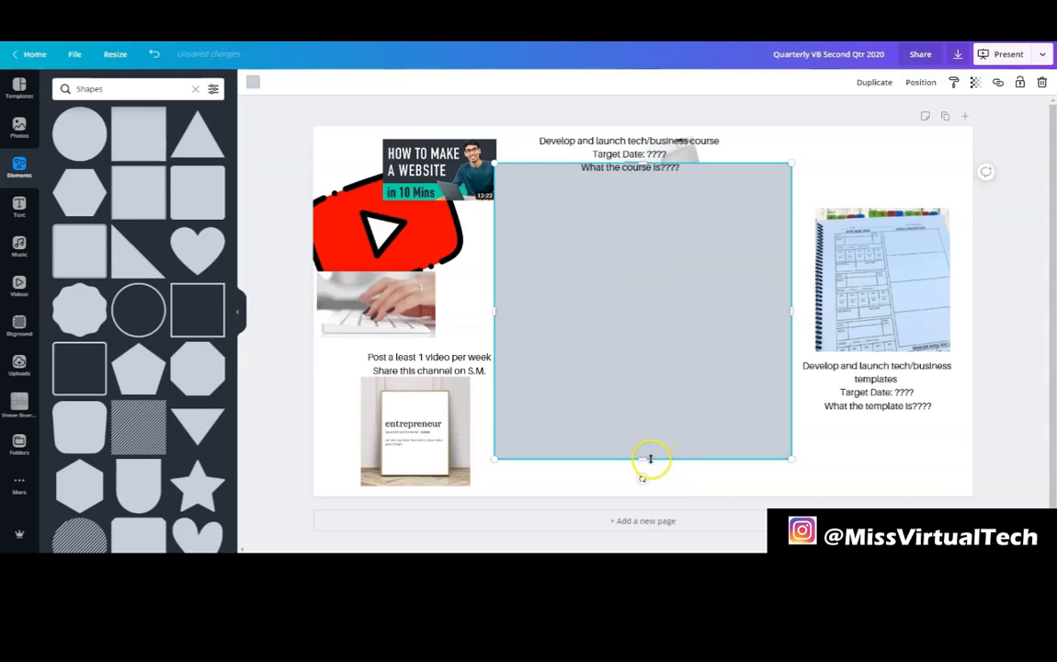
Step: Flatten the square into a wide strip along the laptop photo's lower edge and place the course caption on it
{"action": "left_click_drag", "start_coordinate": [638, 422], "coordinate": [647, 212]}
{"action": "left_click_drag", "start_coordinate": [770, 184], "coordinate": [715, 187]}
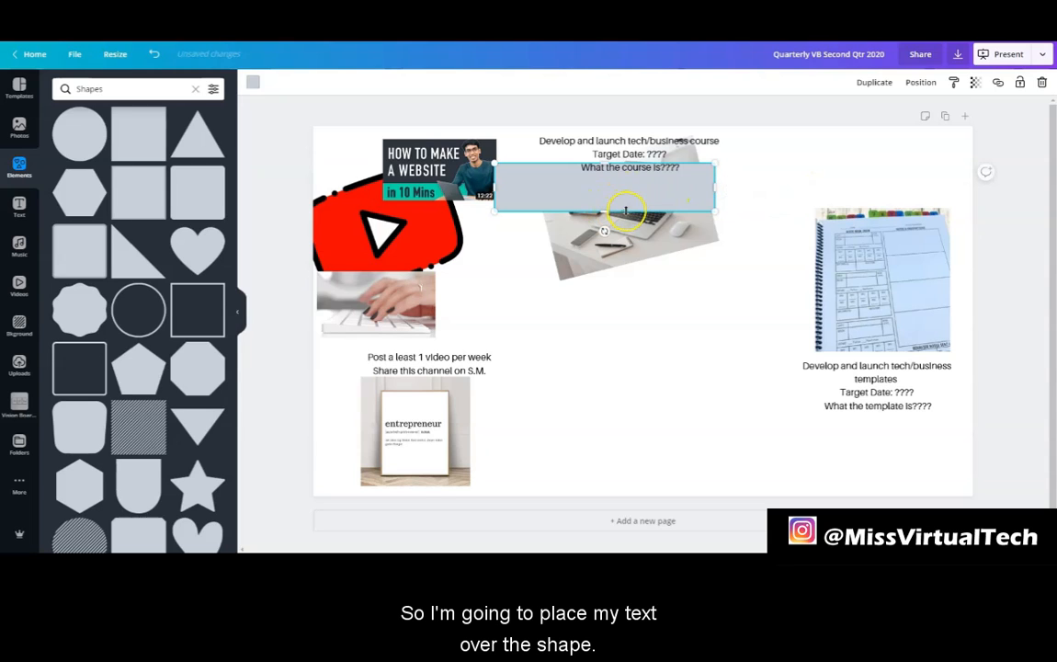
{"action": "left_click_drag", "start_coordinate": [524, 194], "coordinate": [555, 287]}
{"action": "left_click_drag", "start_coordinate": [607, 145], "coordinate": [618, 275]}
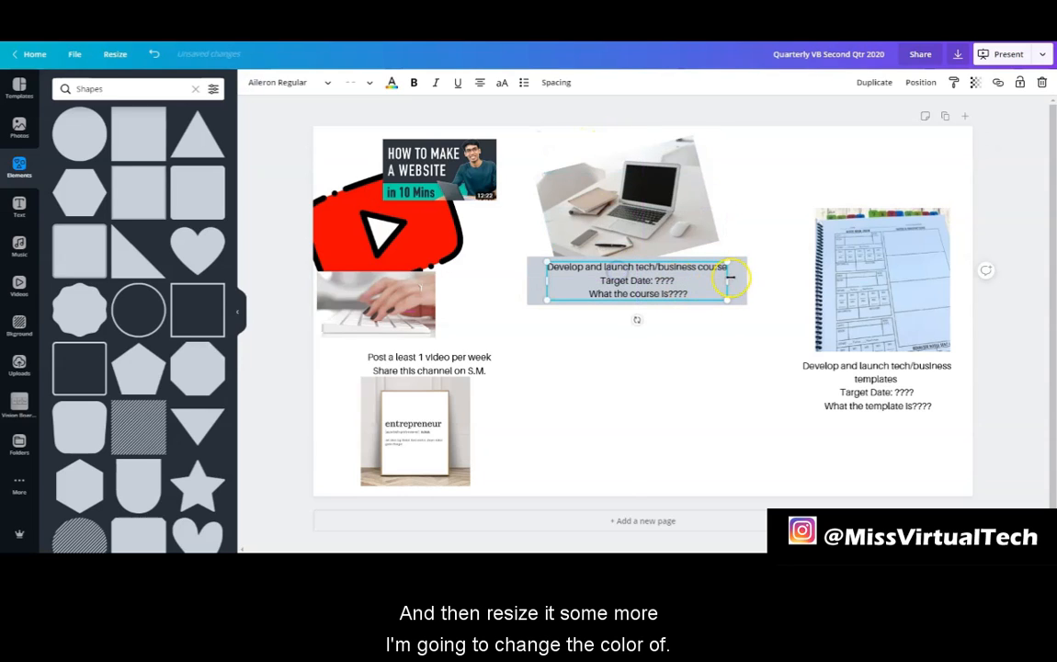
Step: Fill the strip behind the course caption with the beige from the Miss VTI palette
{"action": "left_click", "coordinate": [741, 315]}
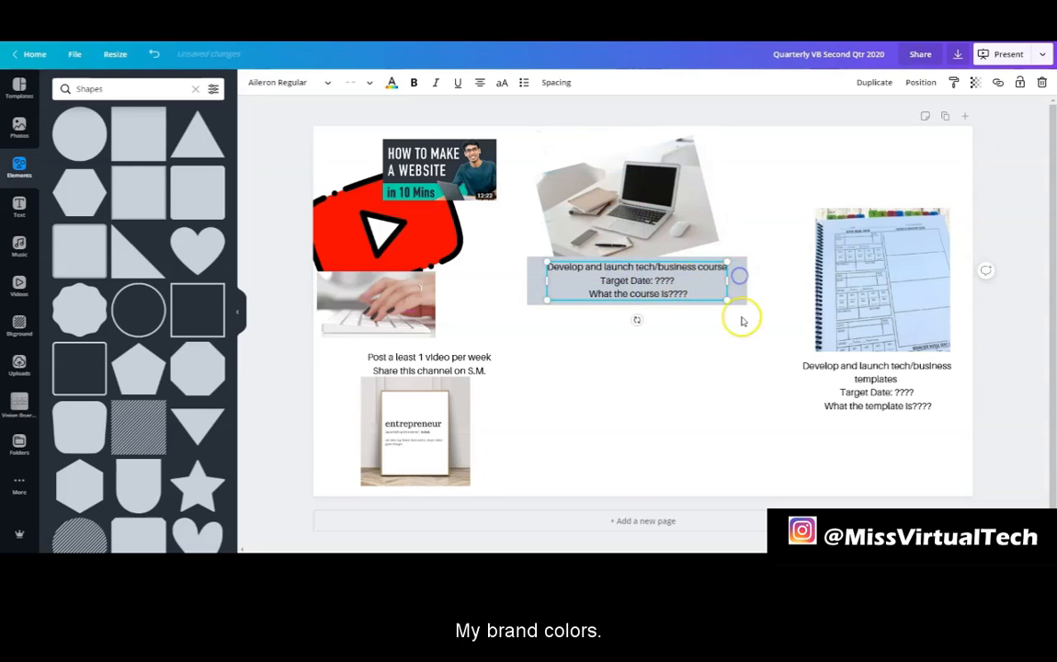
{"action": "left_click", "coordinate": [741, 288]}
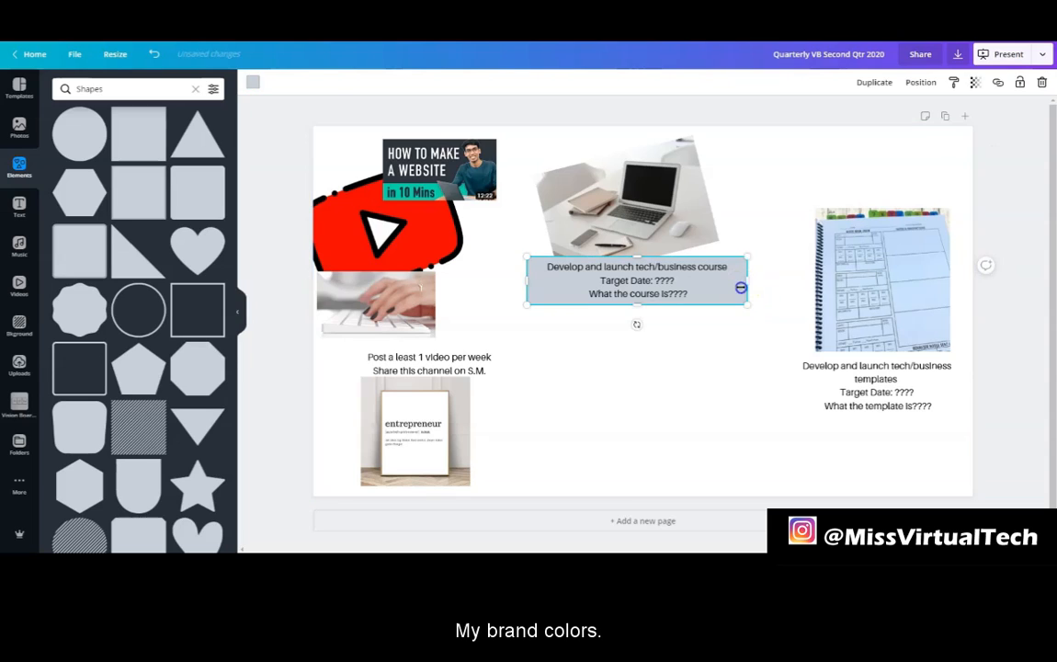
{"action": "left_click", "coordinate": [248, 82]}
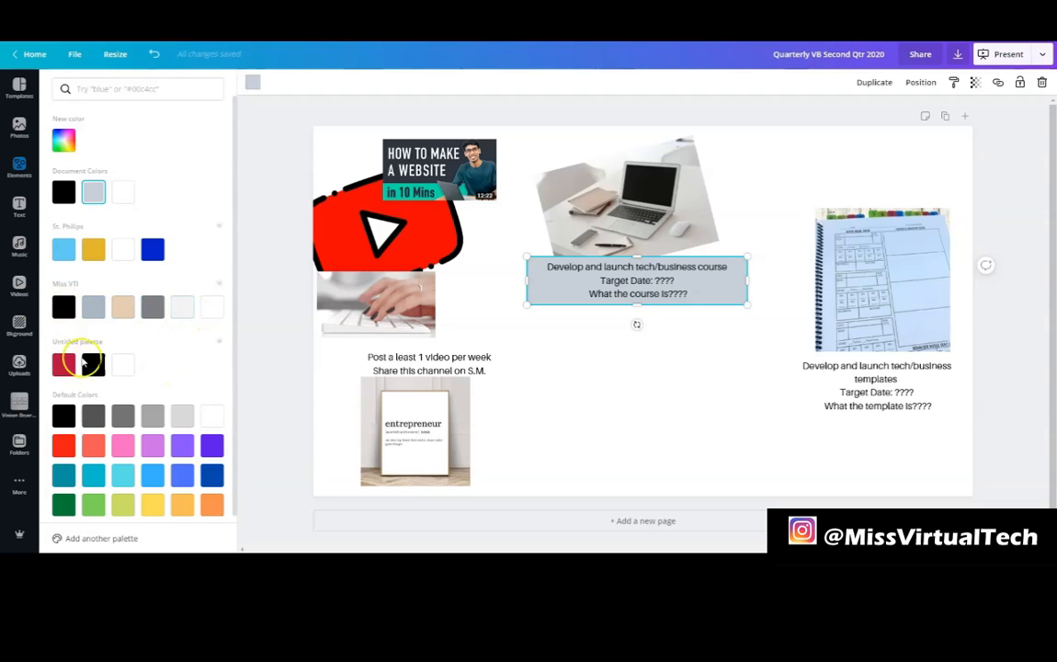
{"action": "left_click", "coordinate": [760, 354]}
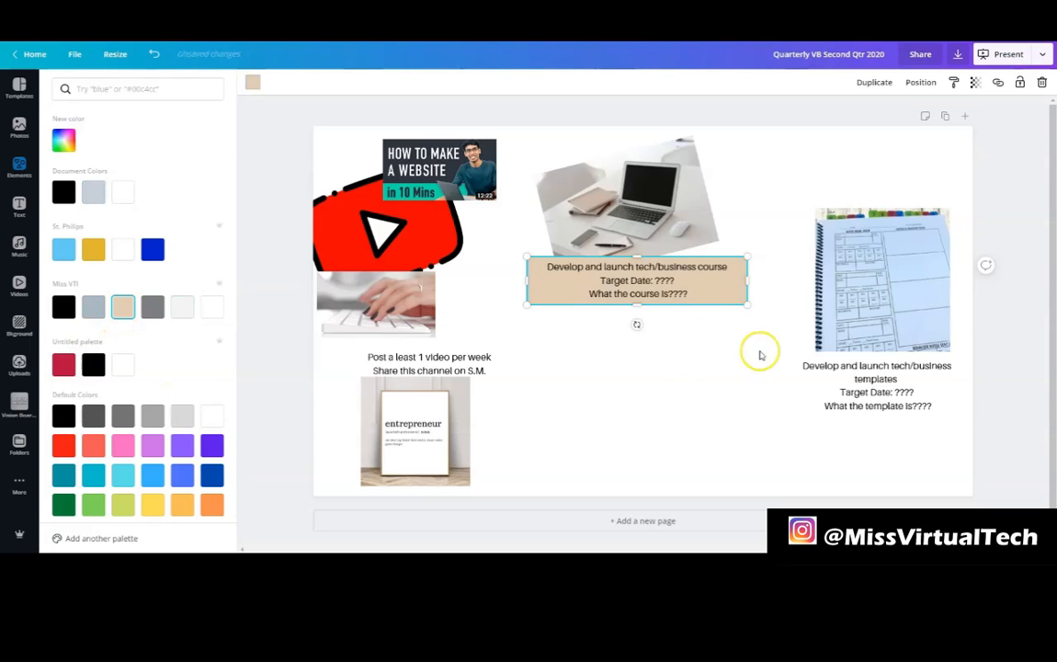
Step: Trim the beige strip's width and height so it closely fits the three lines of the course caption
{"action": "left_click_drag", "start_coordinate": [738, 301], "coordinate": [729, 297]}
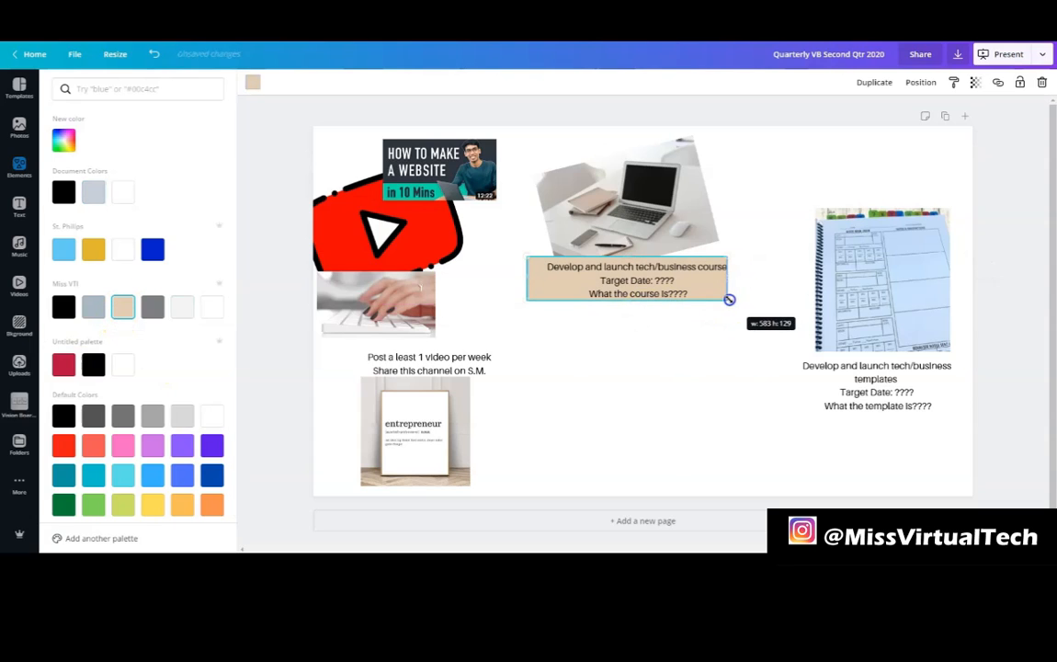
{"action": "left_click_drag", "start_coordinate": [529, 300], "coordinate": [542, 301]}
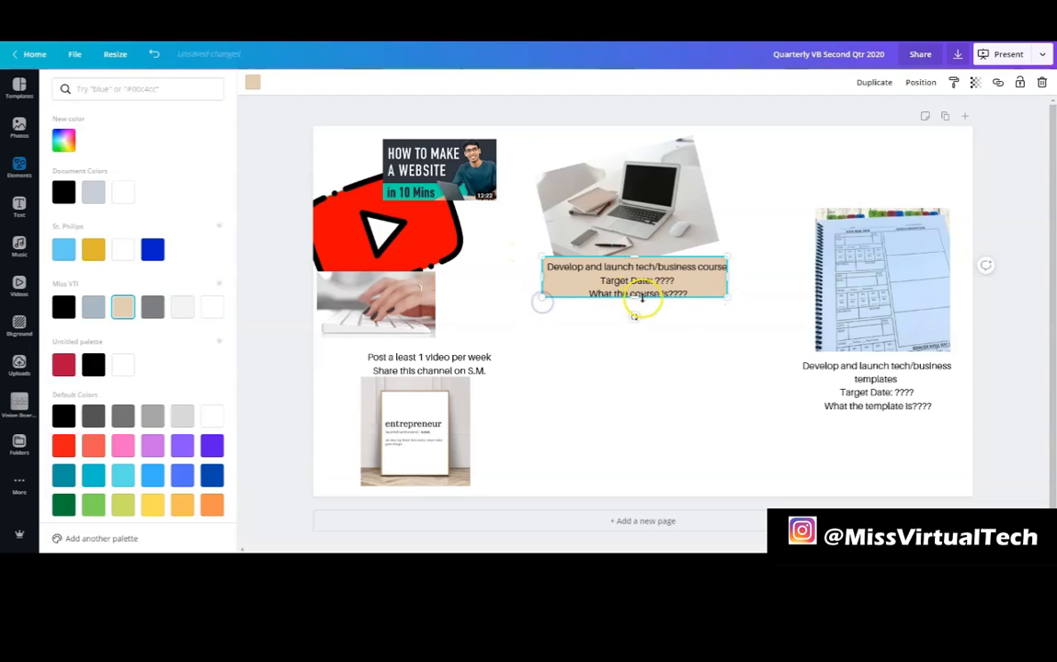
{"action": "left_click", "coordinate": [651, 234]}
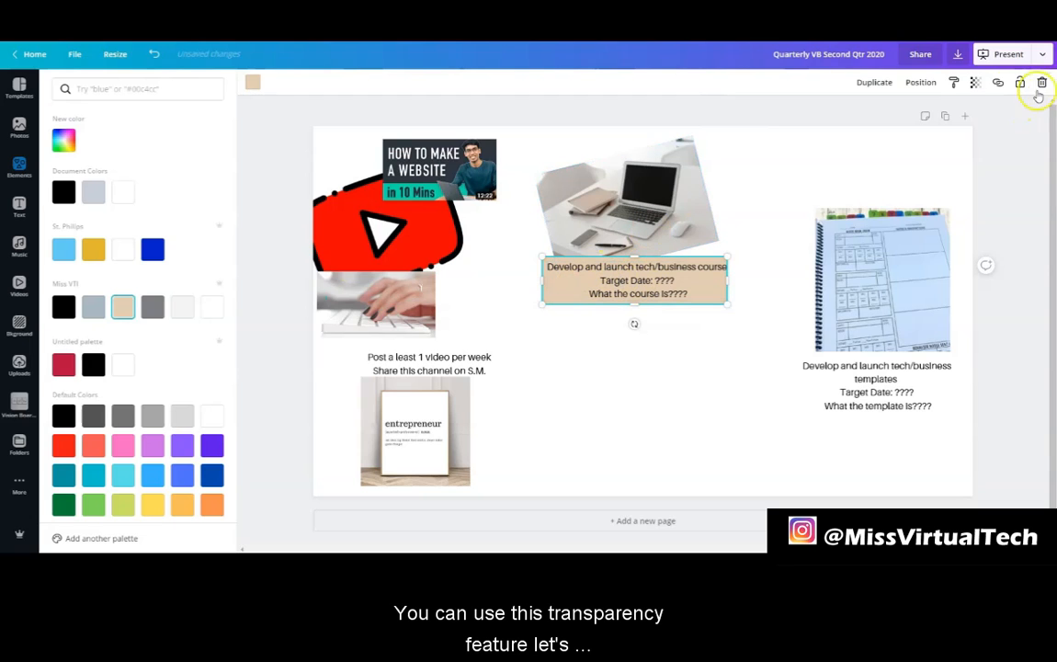
Step: Set the beige caption strip's transparency to 91
{"action": "left_click", "coordinate": [977, 84]}
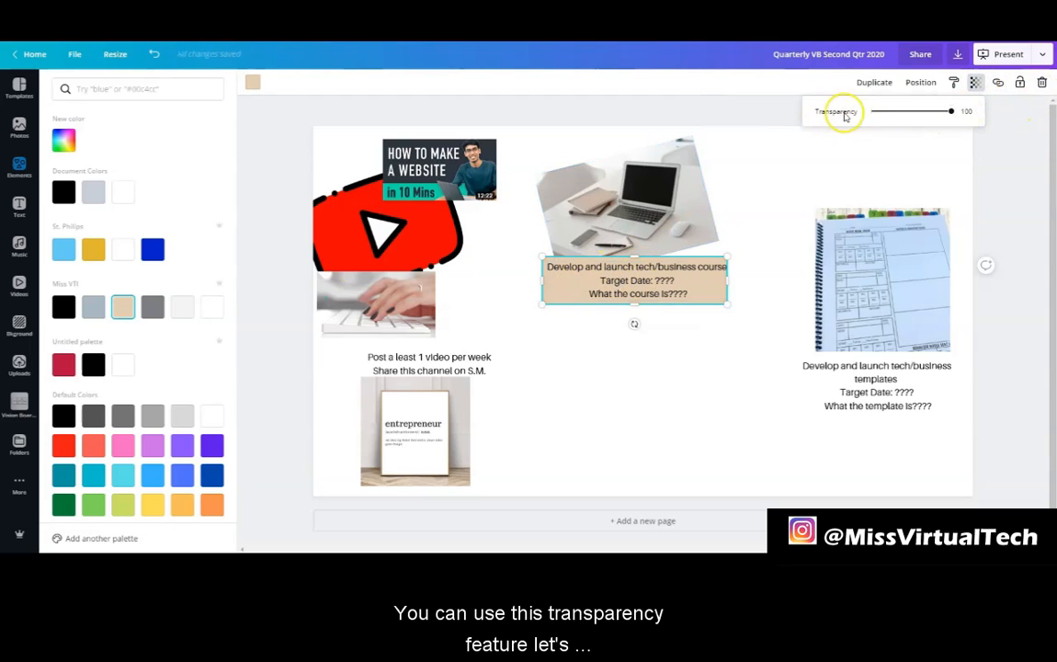
{"action": "left_click_drag", "start_coordinate": [951, 111], "coordinate": [907, 114]}
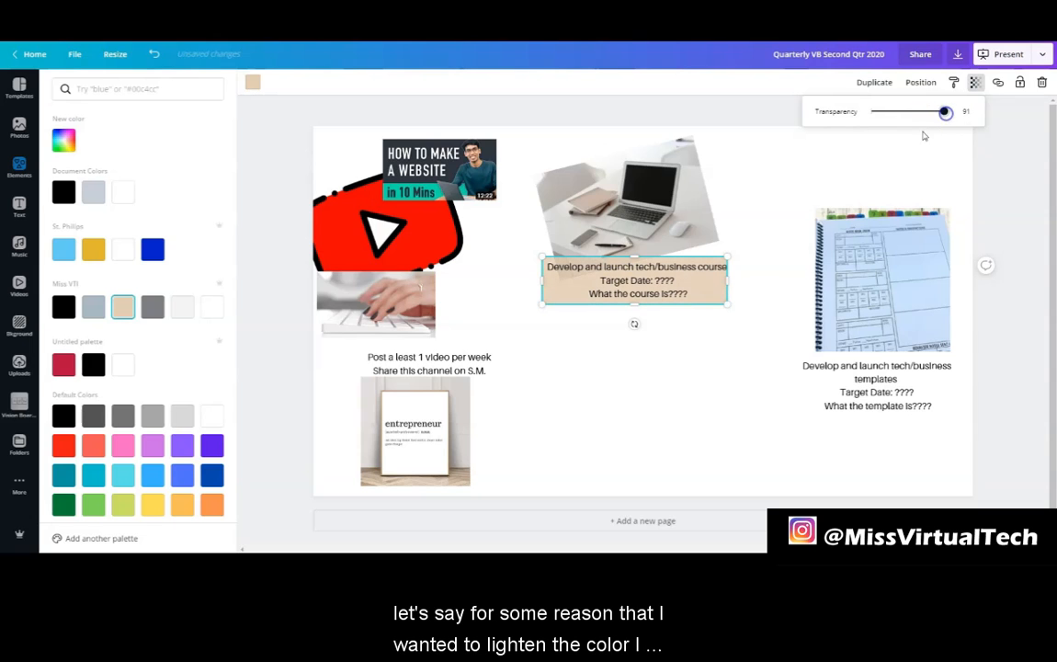
{"action": "left_click", "coordinate": [731, 345]}
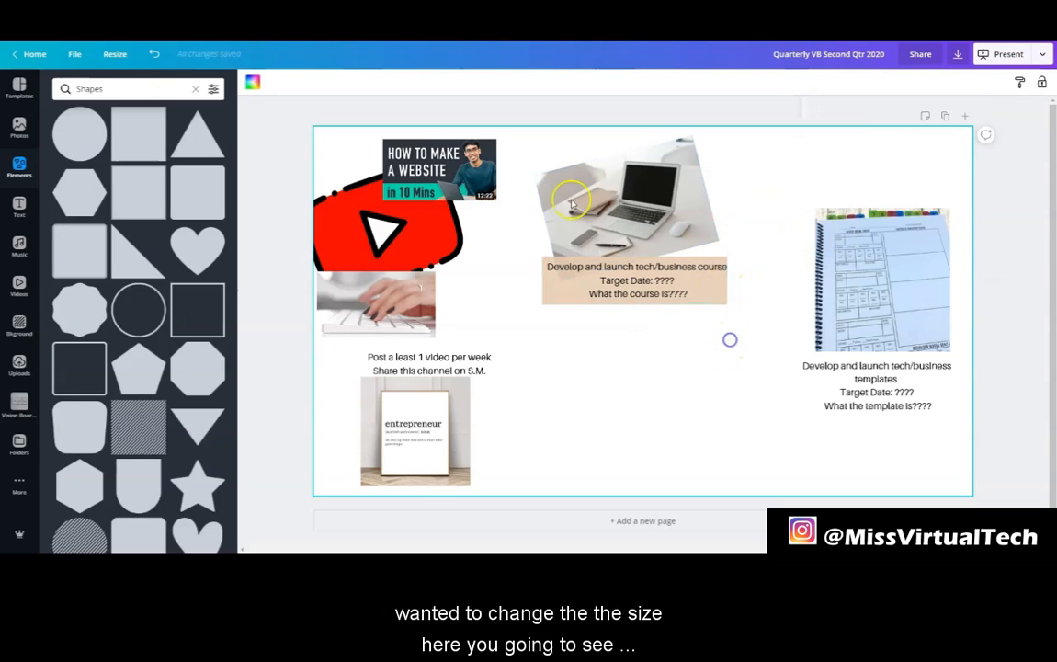
Step: Add another square, flatten it into a wide rectangle over the laptop photo and rotate it to match the photo's tilt
{"action": "left_click", "coordinate": [135, 133]}
{"action": "left_click_drag", "start_coordinate": [643, 459], "coordinate": [640, 305]}
{"action": "left_click_drag", "start_coordinate": [639, 164], "coordinate": [635, 152]}
{"action": "left_click_drag", "start_coordinate": [642, 324], "coordinate": [669, 345]}
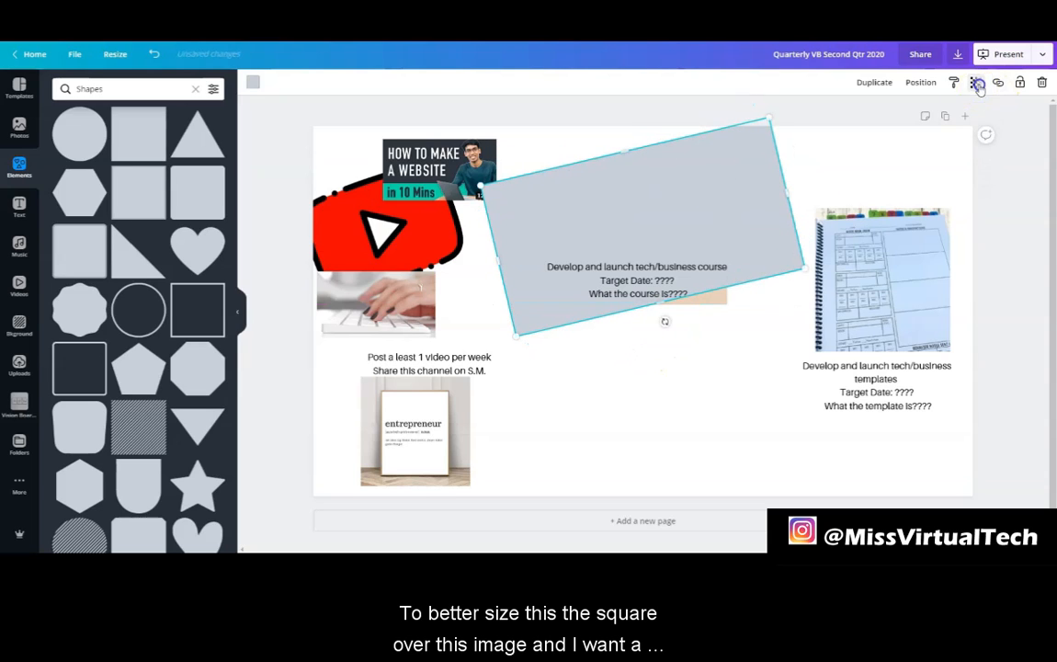
Step: Make the tilted rectangle see-through and resize it to extend slightly beyond the laptop photo on all sides
{"action": "left_click", "coordinate": [976, 82]}
{"action": "left_click_drag", "start_coordinate": [954, 111], "coordinate": [907, 111]}
{"action": "left_click_drag", "start_coordinate": [663, 313], "coordinate": [637, 264]}
{"action": "left_click_drag", "start_coordinate": [770, 171], "coordinate": [713, 189]}
{"action": "left_click_drag", "start_coordinate": [617, 171], "coordinate": [586, 158]}
{"action": "left_click_drag", "start_coordinate": [489, 236], "coordinate": [537, 235]}
{"action": "left_click_drag", "start_coordinate": [639, 257], "coordinate": [646, 261]}
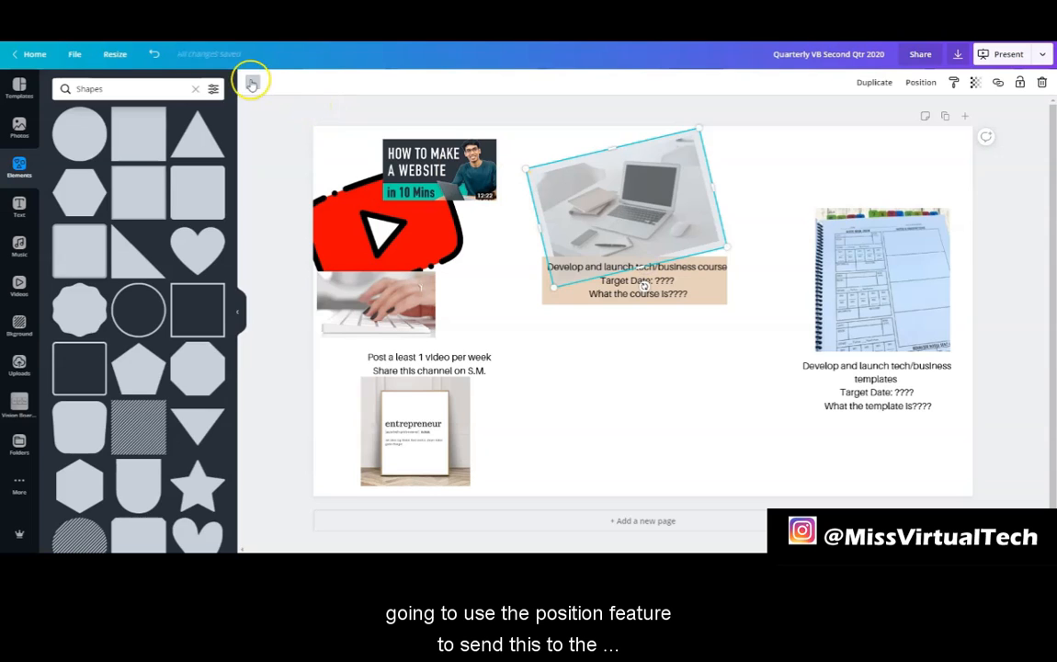
Step: Fill the tilted rectangle with the dark gray from the Miss VTI palette and send it backward
{"action": "left_click", "coordinate": [252, 84]}
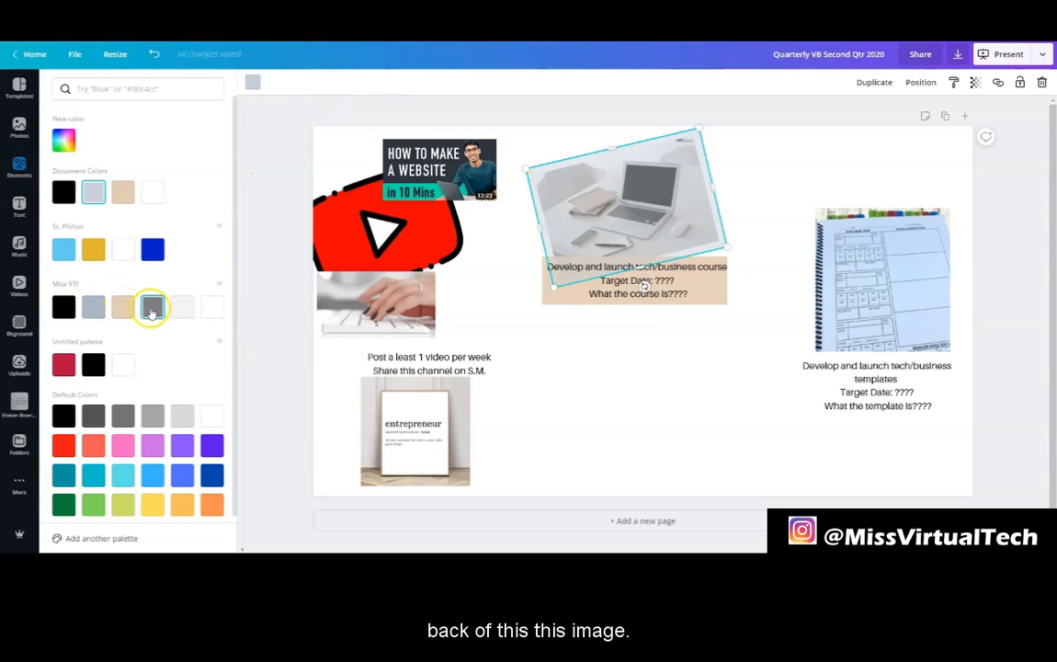
{"action": "left_click", "coordinate": [151, 309]}
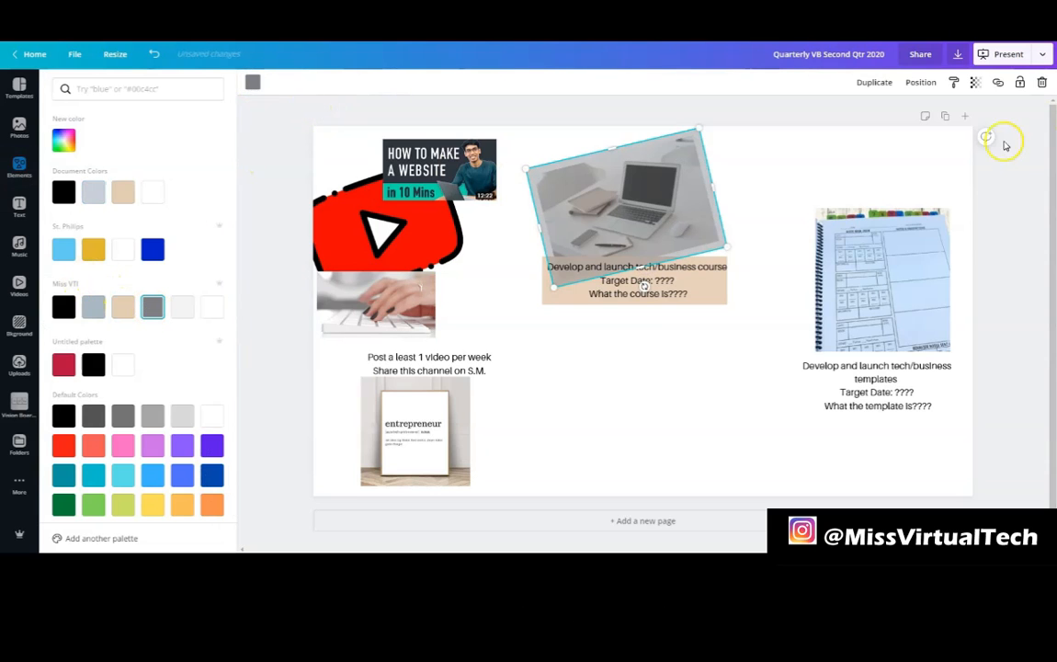
{"action": "left_click", "coordinate": [927, 82]}
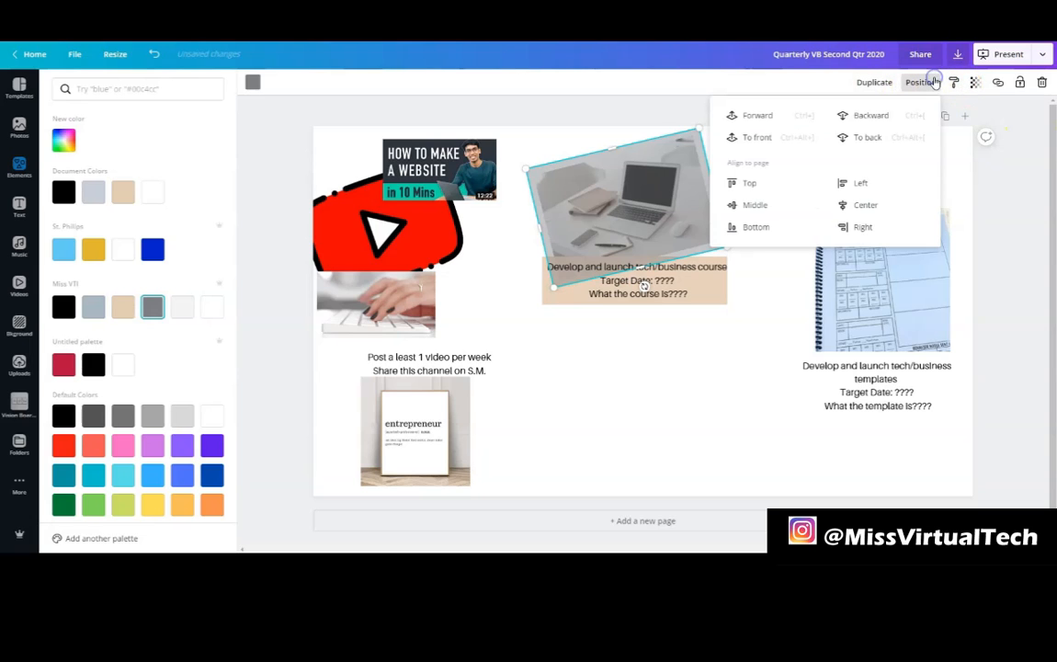
{"action": "left_click", "coordinate": [870, 116]}
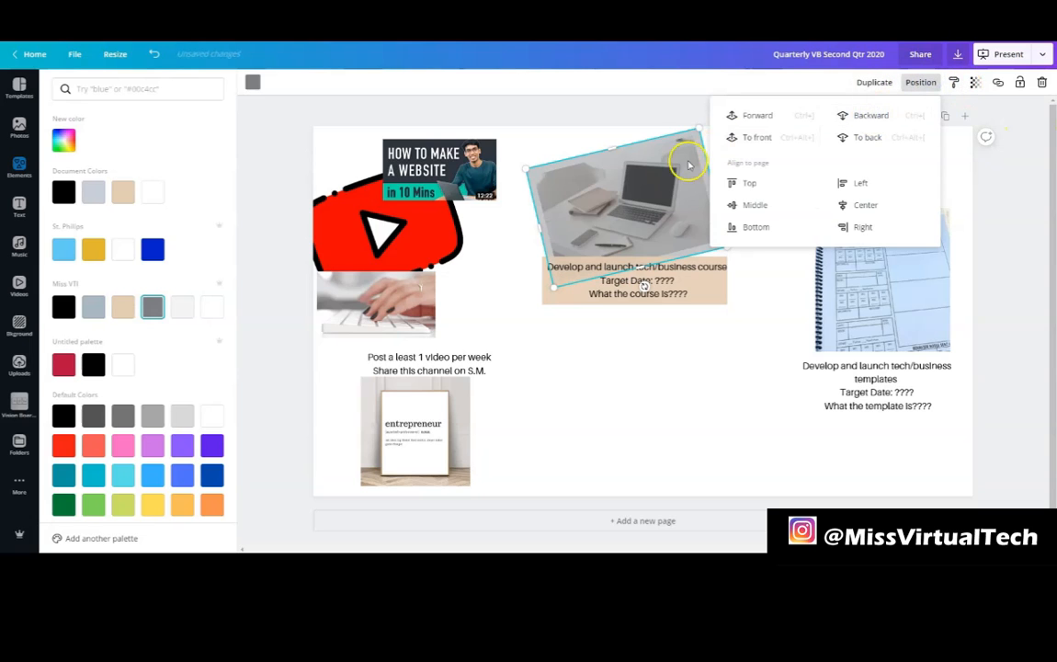
Step: Set the gray rectangle's transparency to 100 and send it backward behind the laptop photo as a frame
{"action": "left_click", "coordinate": [974, 82]}
{"action": "left_click_drag", "start_coordinate": [907, 112], "coordinate": [971, 112]}
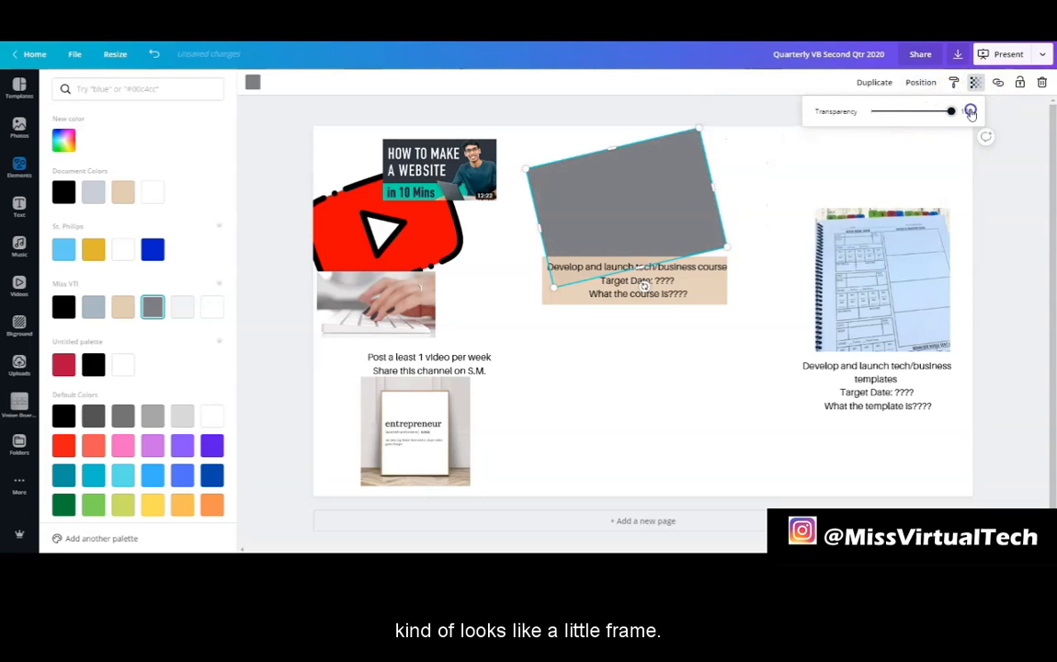
{"action": "left_click", "coordinate": [920, 82]}
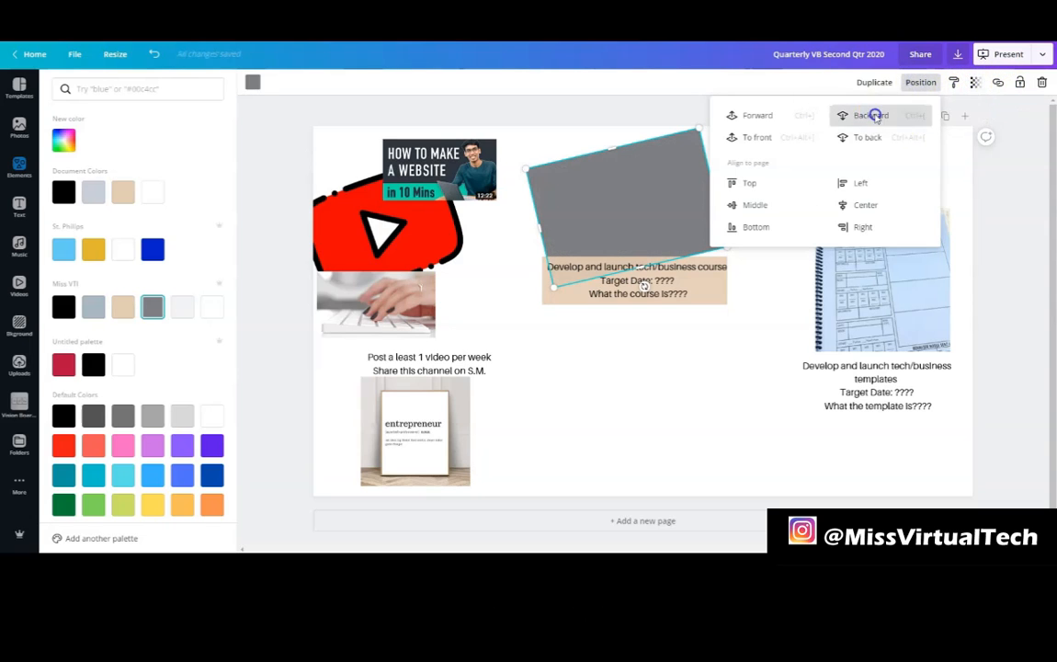
{"action": "left_click", "coordinate": [872, 114]}
{"action": "left_click", "coordinate": [568, 166]}
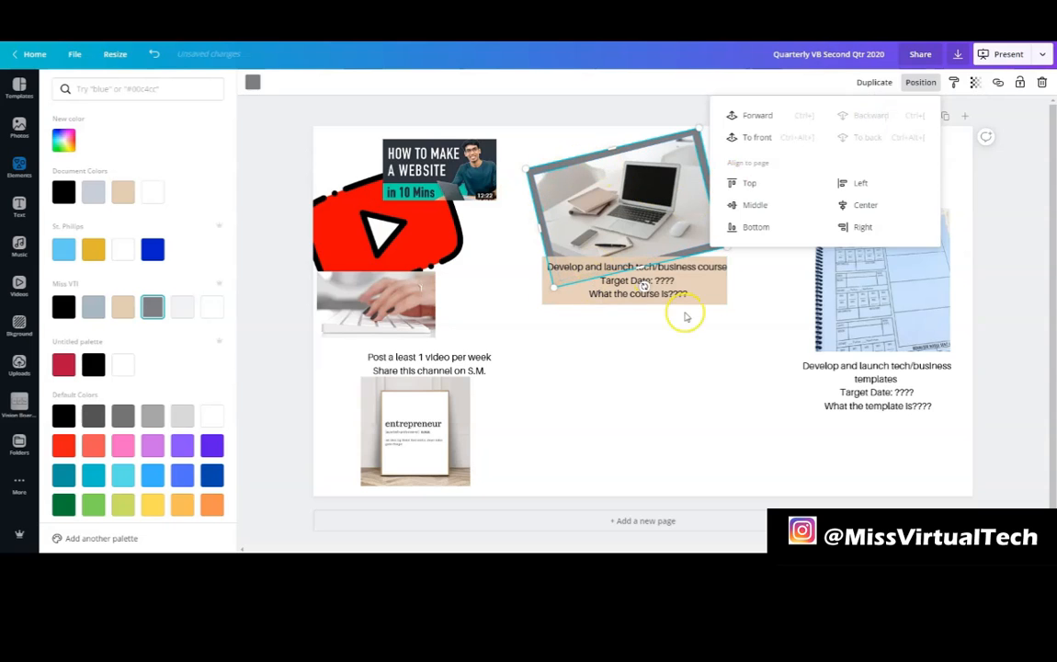
{"action": "left_click", "coordinate": [703, 365]}
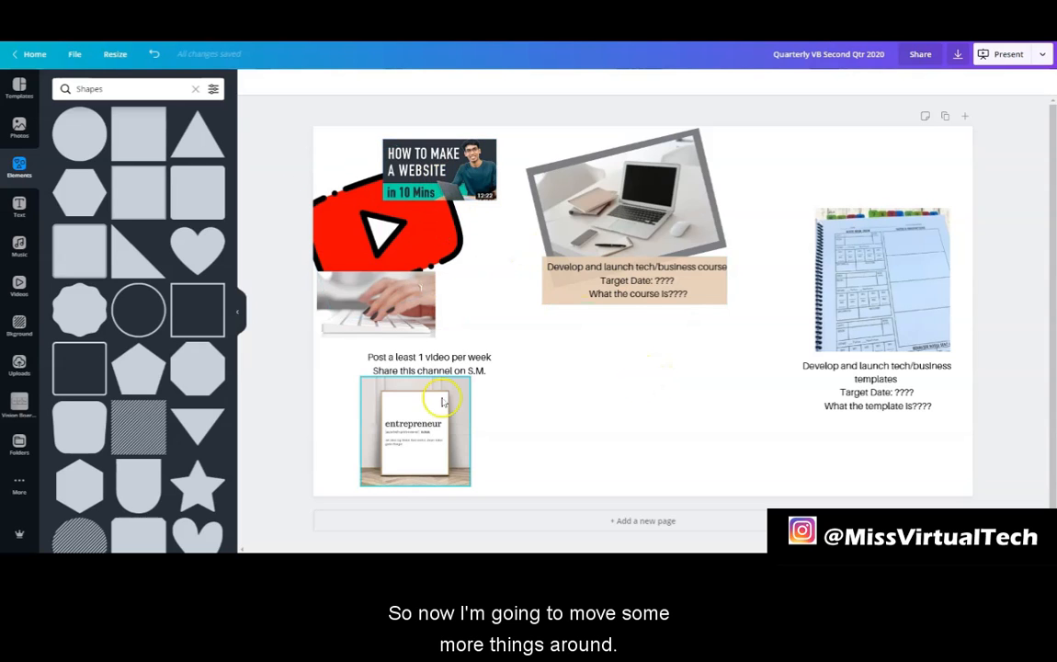
Step: Move the entrepreneur picture and the "Post a least 1 video per week" caption to the page's lower middle
{"action": "left_click_drag", "start_coordinate": [464, 414], "coordinate": [730, 410]}
{"action": "left_click_drag", "start_coordinate": [439, 360], "coordinate": [709, 361]}
Step: Lower the typing-hands photo and the YouTube logo along the page's left edge and place the website thumbnail in the upper-left corner
{"action": "left_click_drag", "start_coordinate": [408, 299], "coordinate": [404, 323]}
{"action": "left_click", "coordinate": [405, 227]}
{"action": "left_click_drag", "start_coordinate": [428, 187], "coordinate": [393, 174]}
{"action": "left_click", "coordinate": [390, 211]}
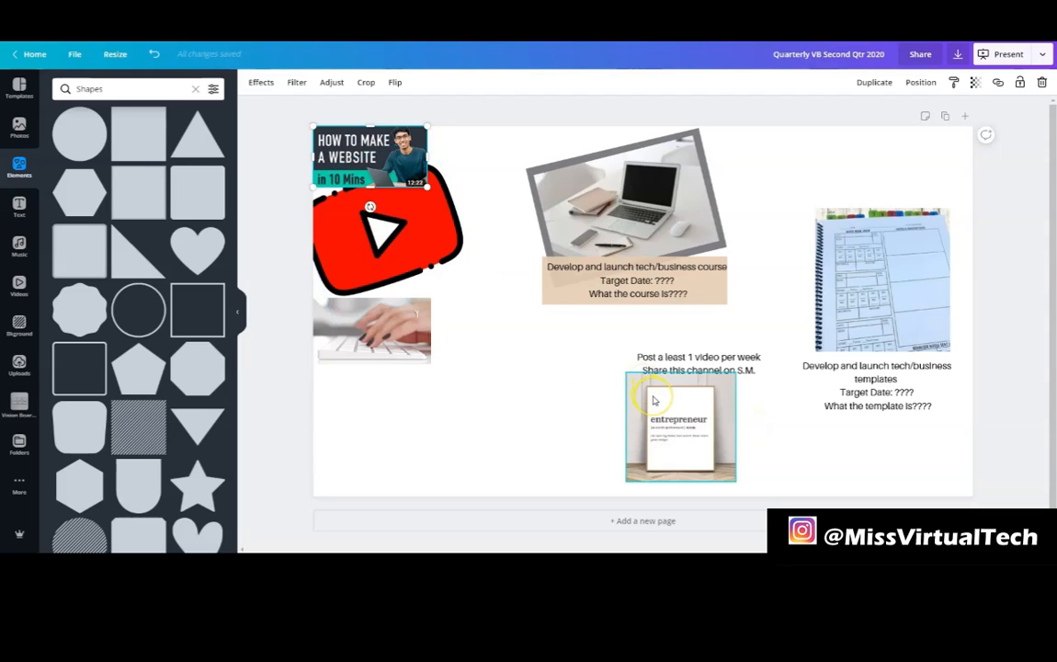
Step: Place the entrepreneur picture to the lower right of the typing-hands photo and put the weekly video caption beneath the picture
{"action": "left_click_drag", "start_coordinate": [699, 419], "coordinate": [510, 364]}
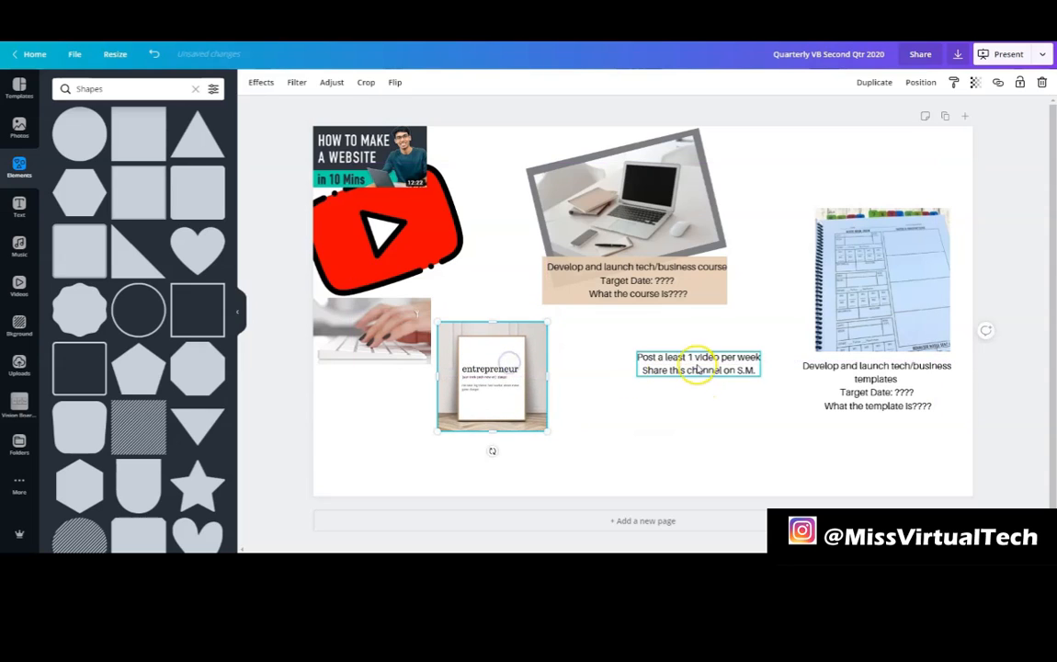
{"action": "left_click_drag", "start_coordinate": [701, 368], "coordinate": [501, 445]}
Step: Lock the gray rectangle behind the laptop photo in place
{"action": "left_click", "coordinate": [662, 167]}
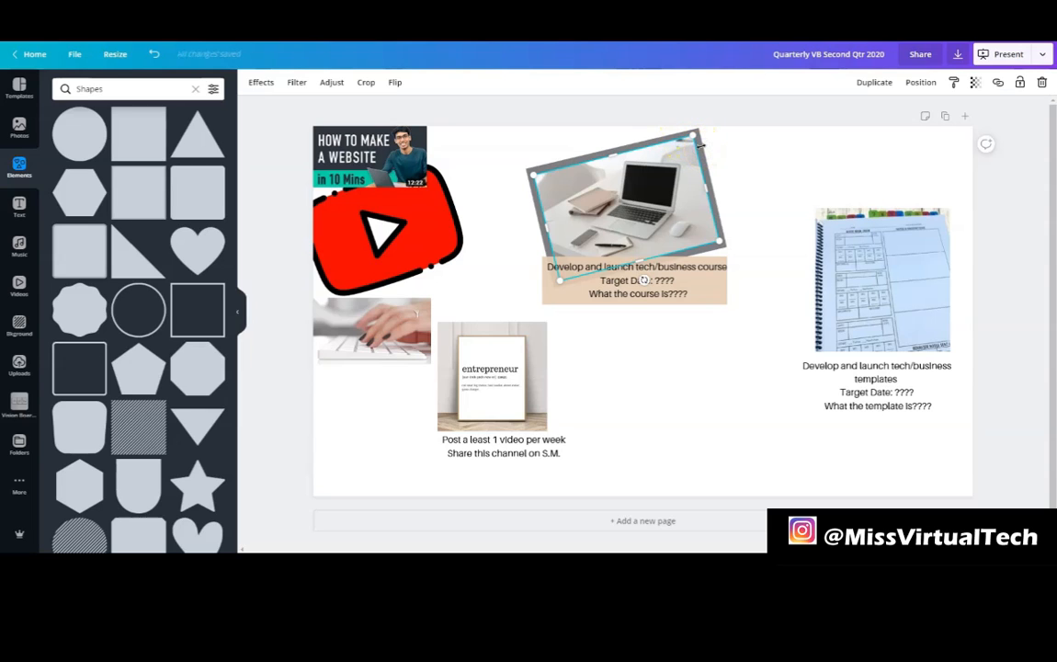
{"action": "left_click_drag", "start_coordinate": [701, 145], "coordinate": [677, 182]}
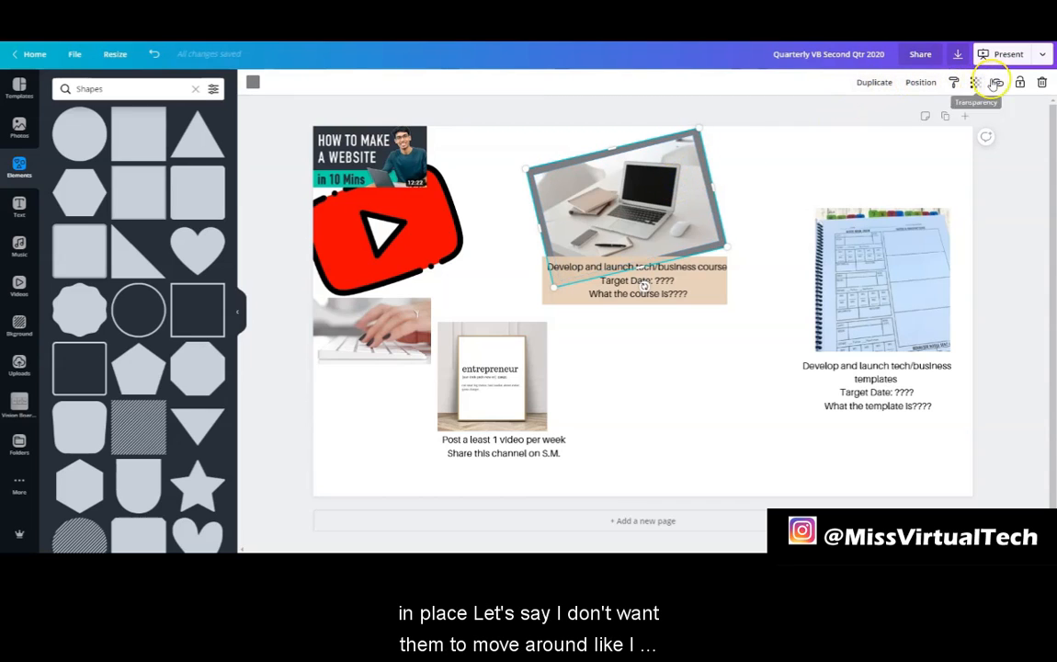
{"action": "left_click", "coordinate": [1020, 82]}
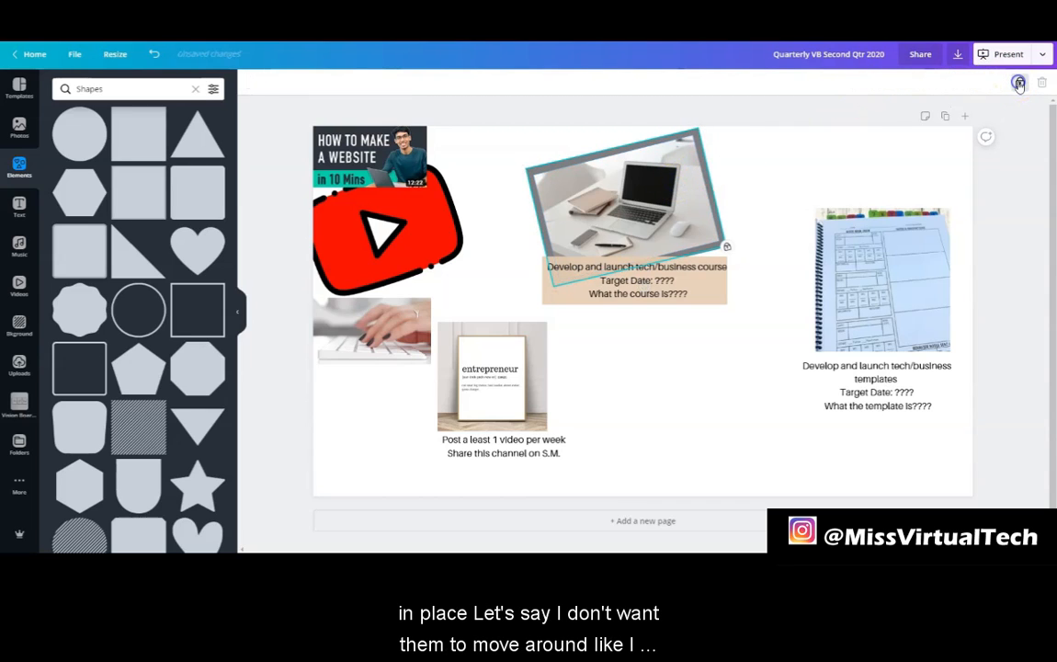
Step: Move the laptop photo down off the locked gray rectangle and try to move the rectangle
{"action": "left_click", "coordinate": [650, 218]}
{"action": "left_click_drag", "start_coordinate": [649, 218], "coordinate": [691, 359]}
{"action": "left_click", "coordinate": [637, 230]}
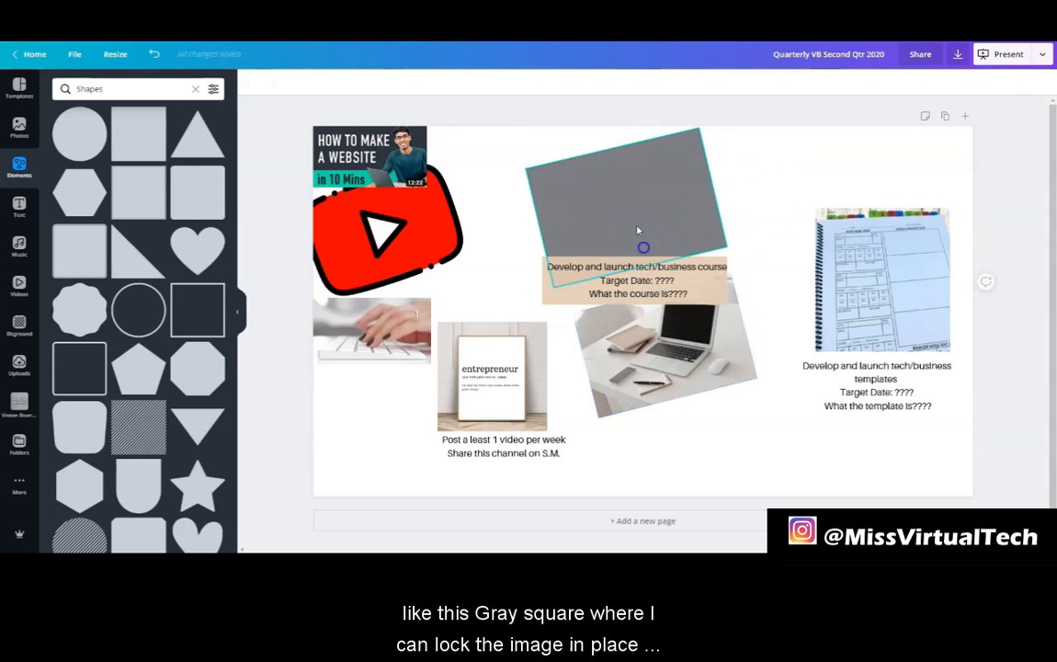
Step: Put the laptop photo back centered on the gray rectangle and lock it in place
{"action": "left_click_drag", "start_coordinate": [680, 416], "coordinate": [604, 231]}
{"action": "left_click", "coordinate": [1021, 82]}
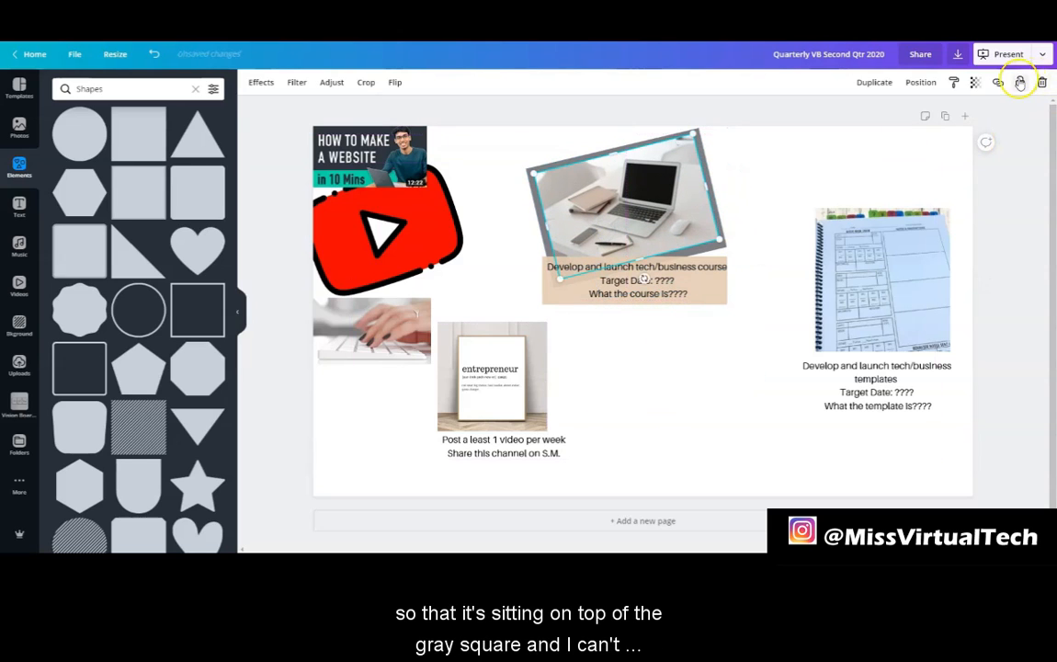
{"action": "left_click", "coordinate": [725, 379]}
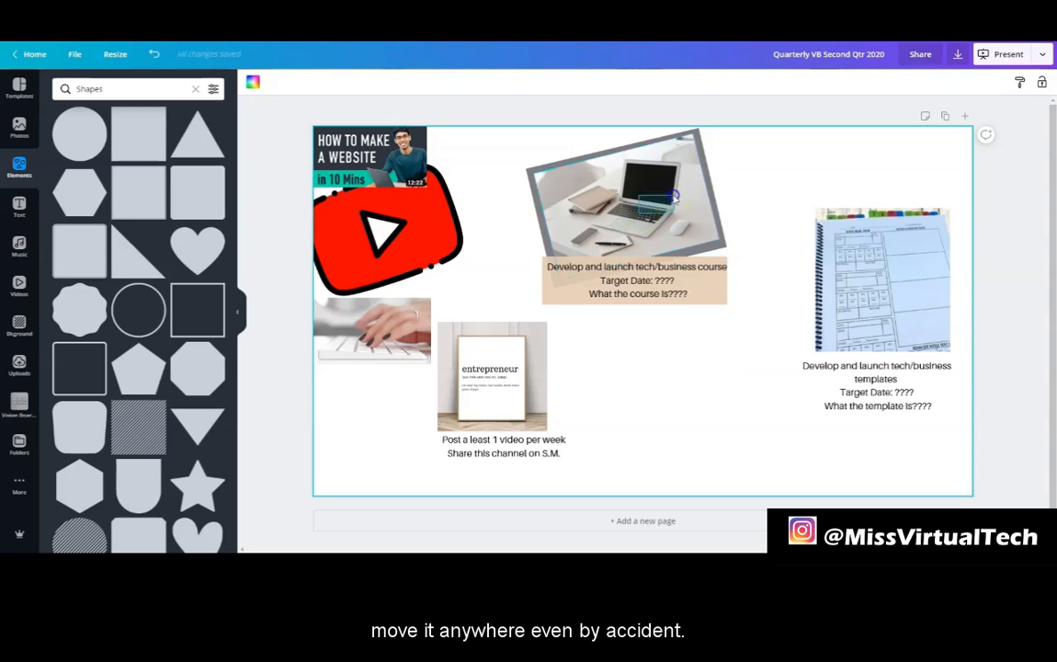
Step: Unlock both the laptop photo and the gray rectangle behind it
{"action": "left_click", "coordinate": [713, 321]}
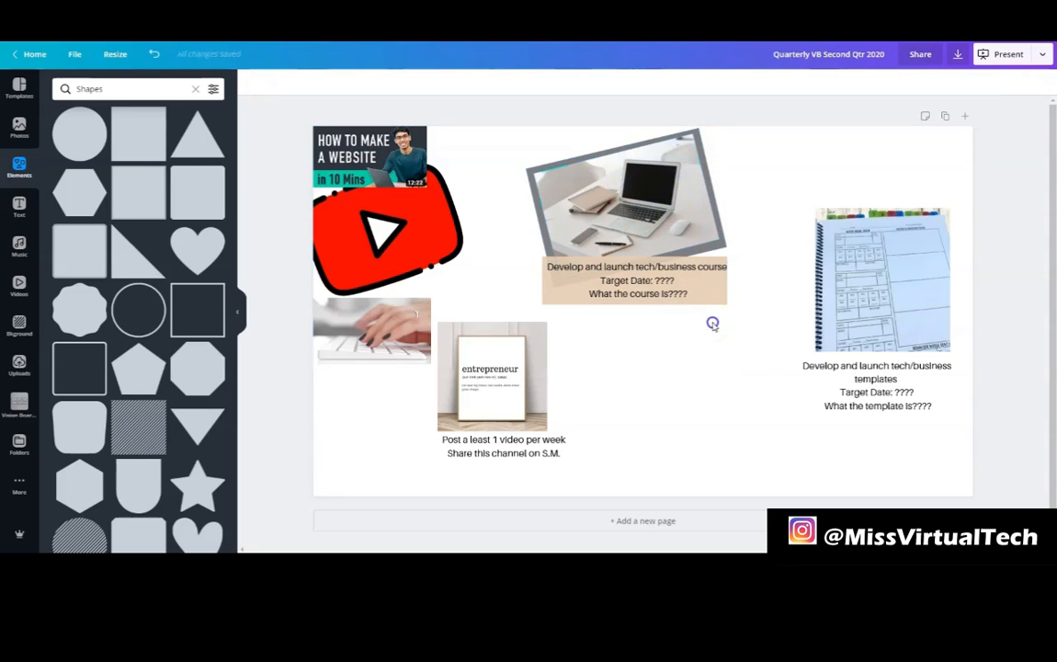
{"action": "left_click", "coordinate": [596, 170]}
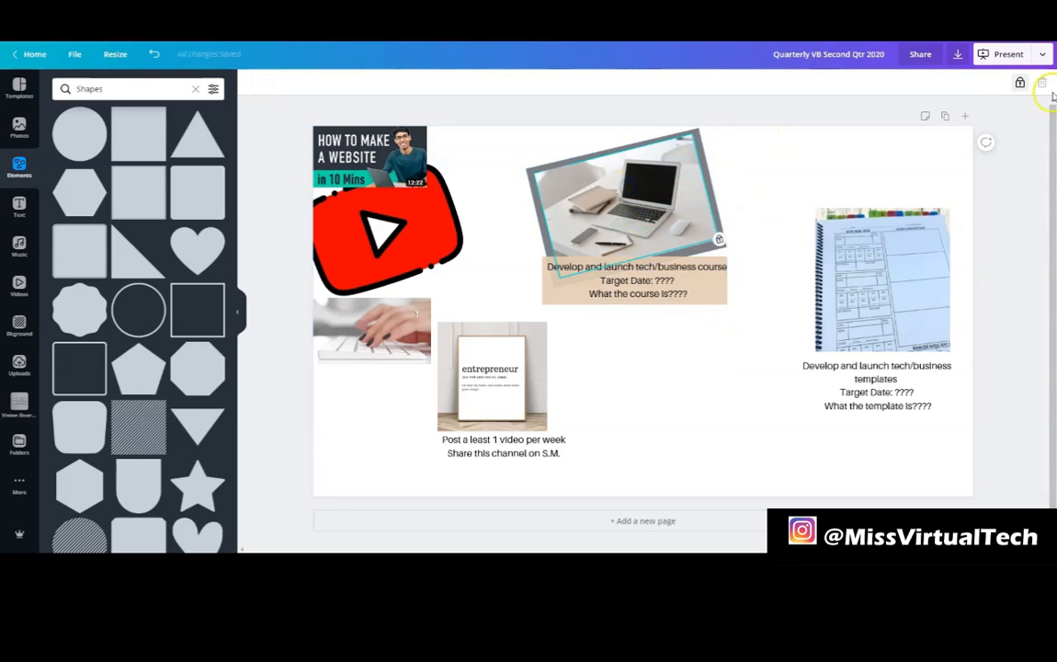
{"action": "left_click", "coordinate": [1021, 83]}
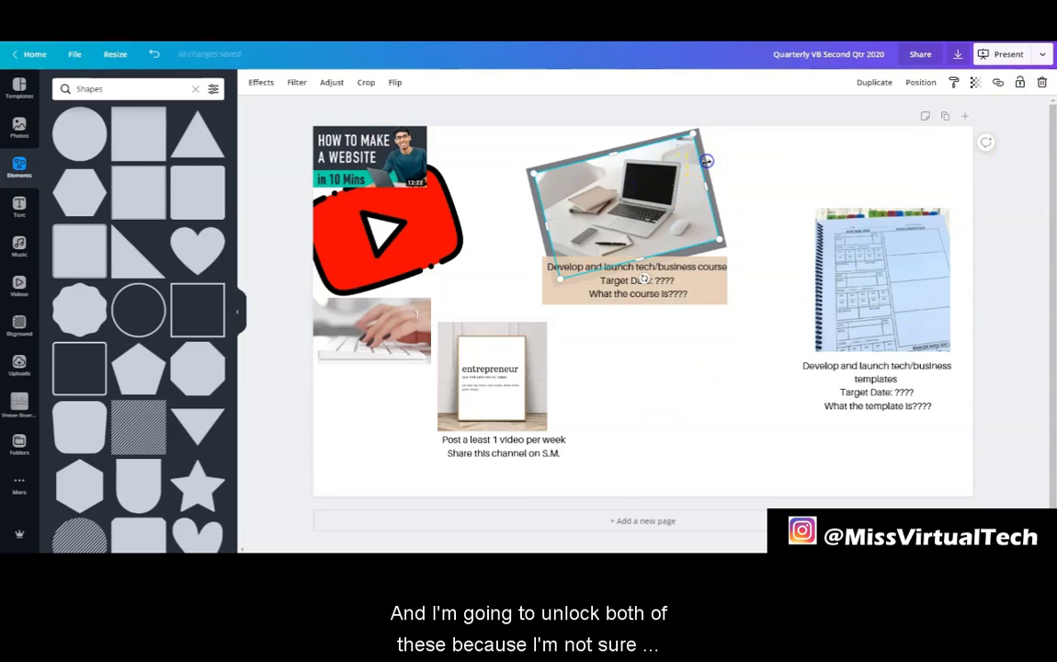
{"action": "left_click", "coordinate": [736, 246]}
{"action": "left_click", "coordinate": [978, 110]}
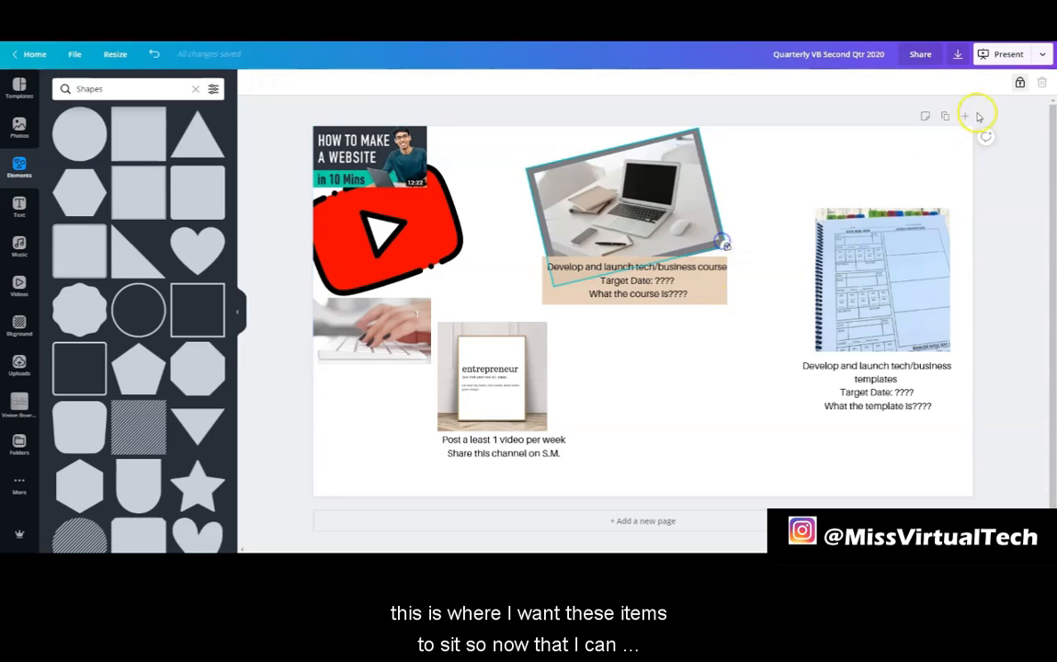
{"action": "left_click", "coordinate": [1021, 84]}
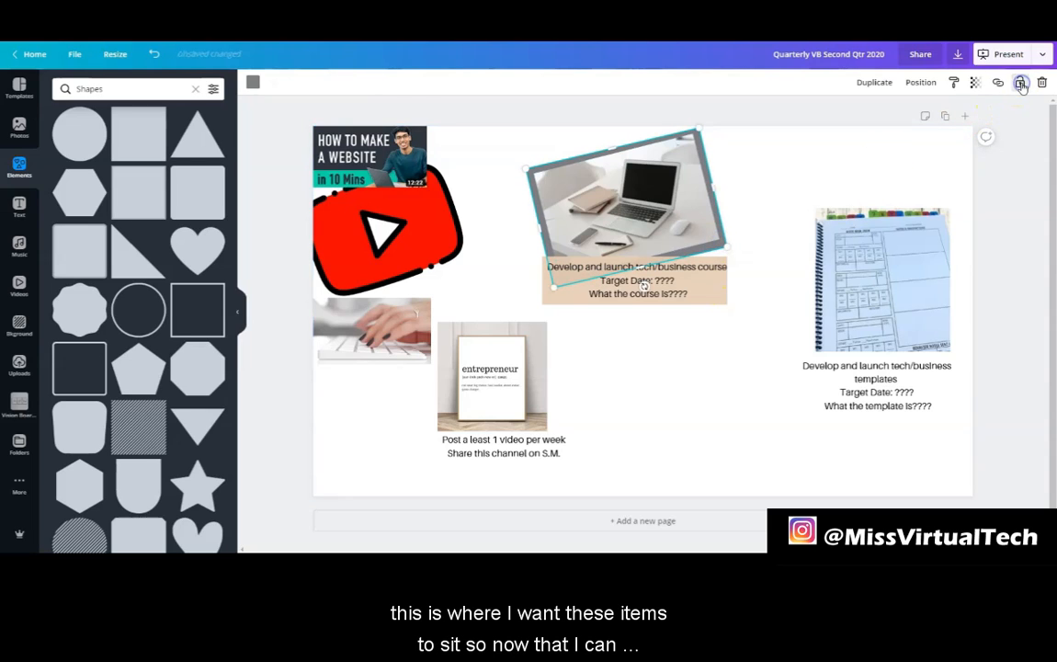
Step: Move the laptop photo and its gray rectangle down the page, with the course caption beside them and the beige rectangle behind the weekly video caption
{"action": "left_click", "coordinate": [732, 400]}
{"action": "left_click_drag", "start_coordinate": [617, 220], "coordinate": [667, 397]}
{"action": "left_click", "coordinate": [650, 226]}
{"action": "left_click_drag", "start_coordinate": [644, 228], "coordinate": [626, 361]}
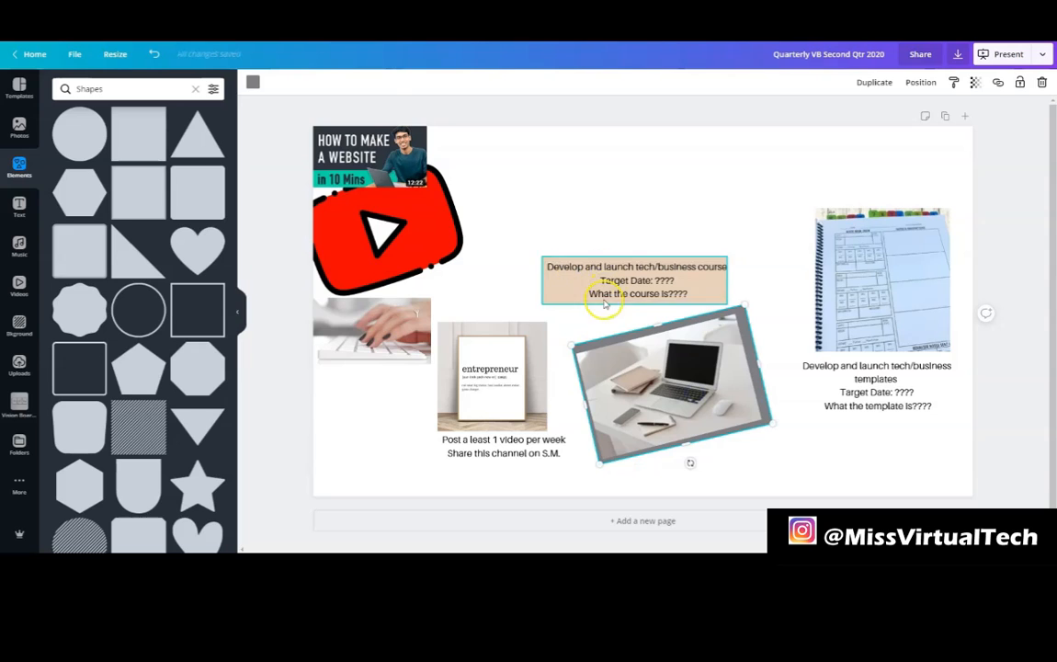
{"action": "left_click_drag", "start_coordinate": [608, 276], "coordinate": [814, 454]}
{"action": "left_click_drag", "start_coordinate": [712, 279], "coordinate": [492, 452]}
Step: Move the entrepreneur picture up beside the YouTube logo and enlarge it to about twice its width
{"action": "left_click_drag", "start_coordinate": [516, 369], "coordinate": [544, 221]}
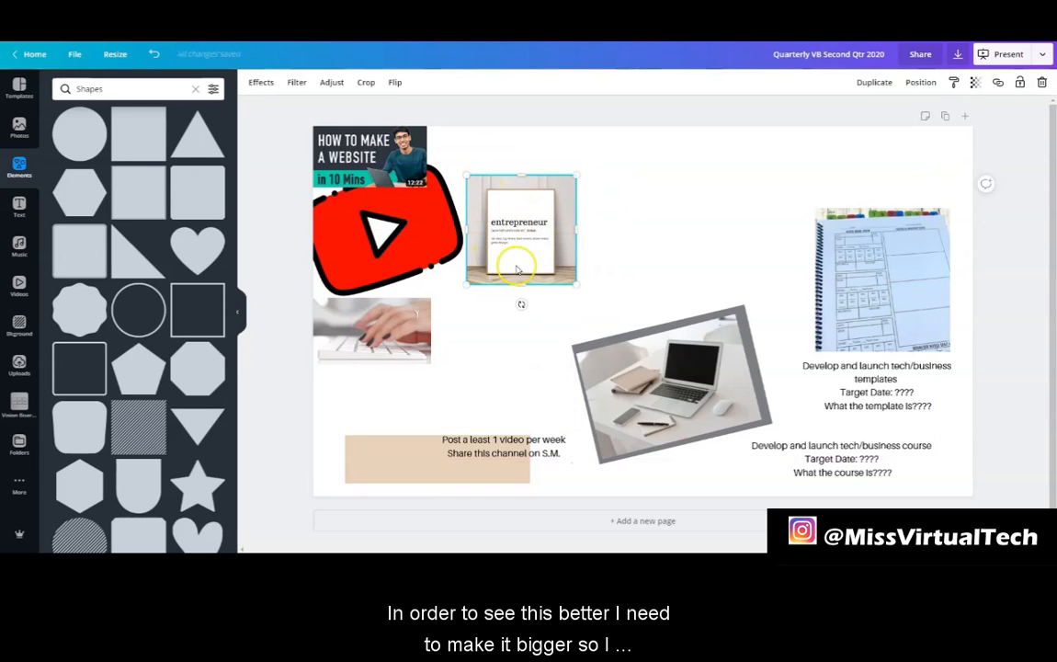
{"action": "left_click_drag", "start_coordinate": [575, 286], "coordinate": [686, 393]}
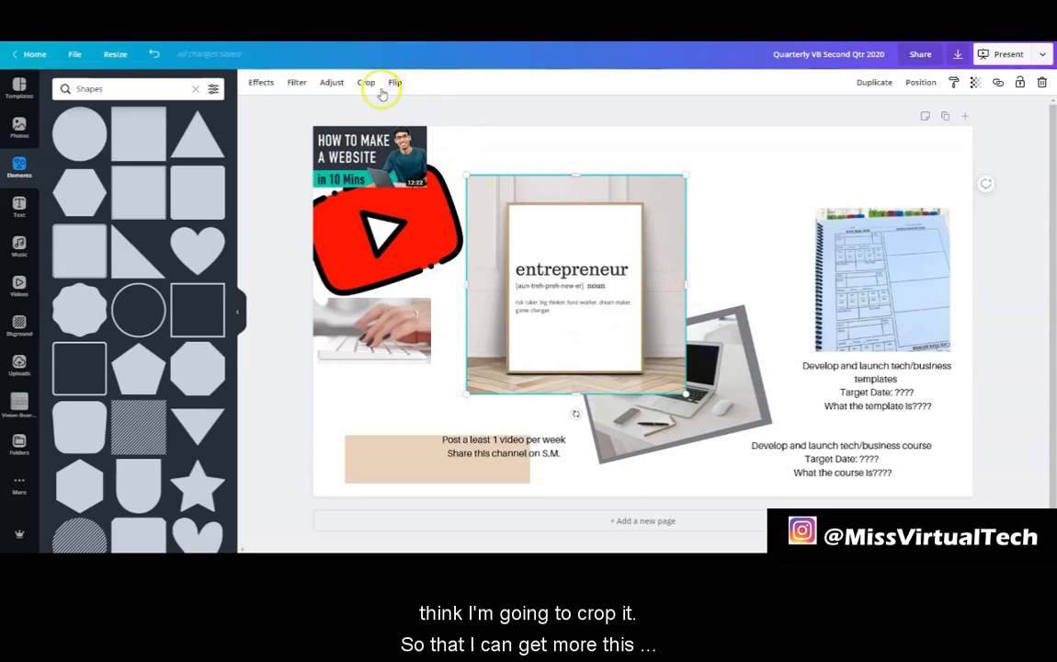
Step: Crop the entrepreneur picture on all sides close to the wooden frame, removing most of the surrounding wall and floor
{"action": "left_click", "coordinate": [368, 84]}
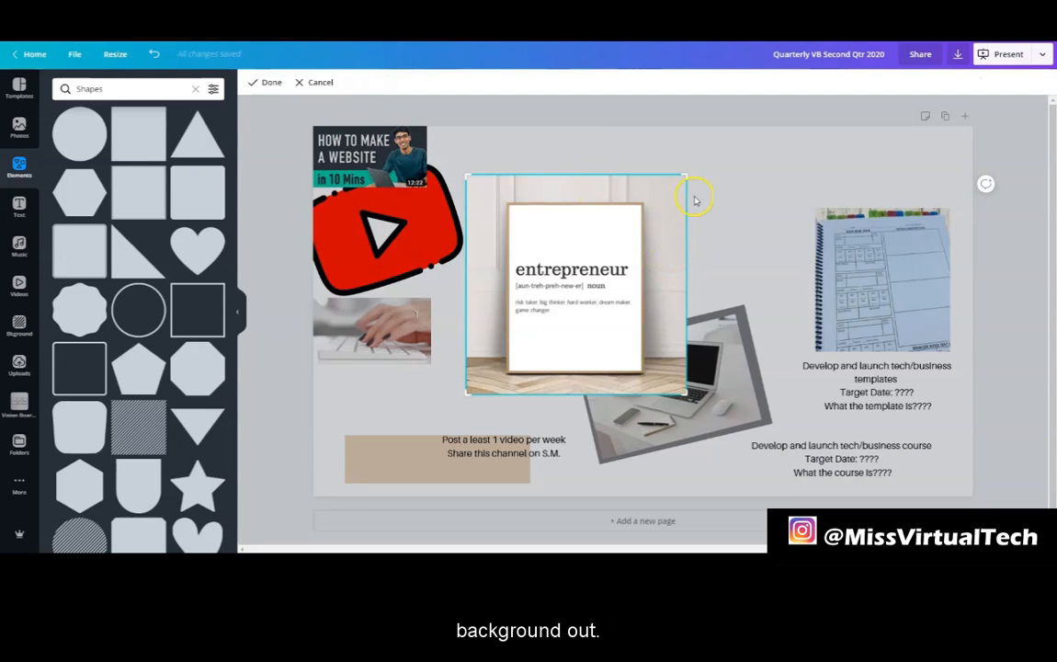
{"action": "left_click_drag", "start_coordinate": [687, 175], "coordinate": [648, 179]}
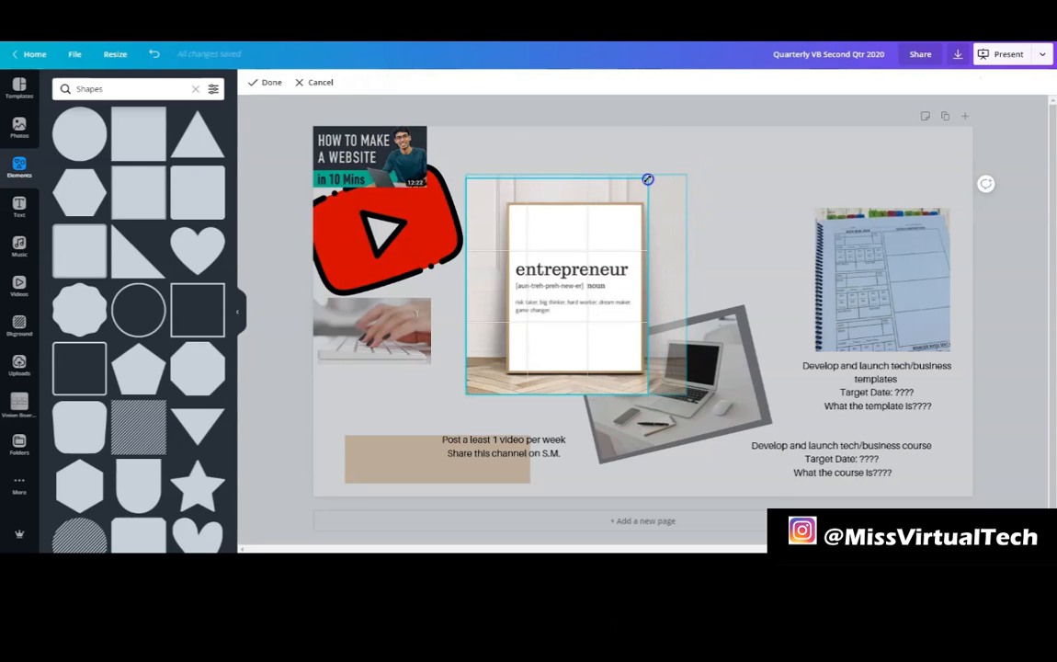
{"action": "left_click_drag", "start_coordinate": [467, 175], "coordinate": [480, 200]}
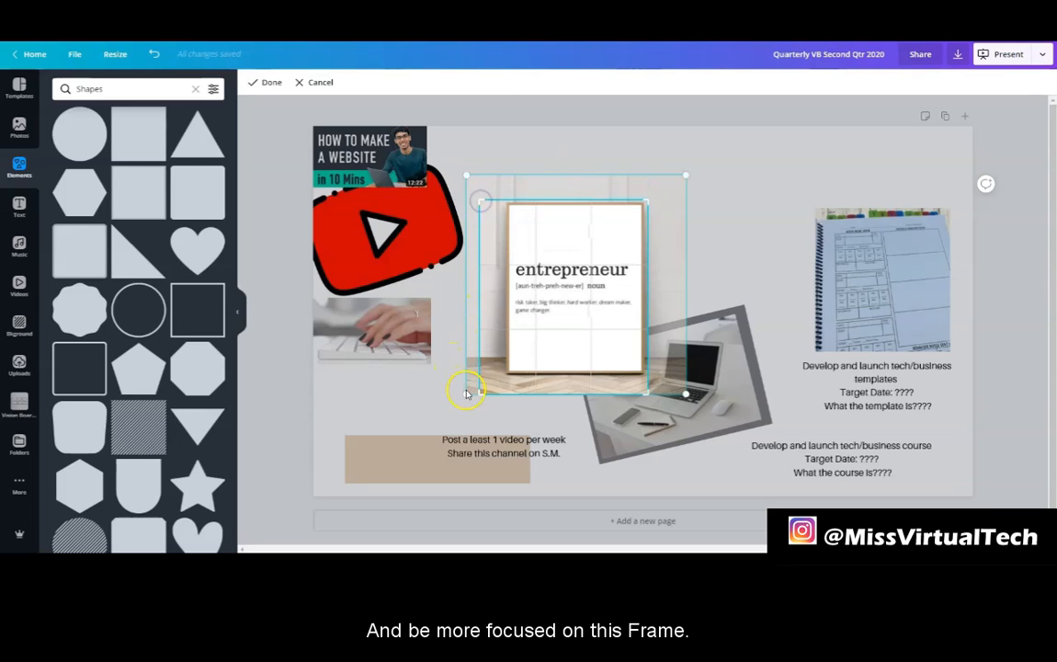
{"action": "left_click_drag", "start_coordinate": [482, 391], "coordinate": [500, 393]}
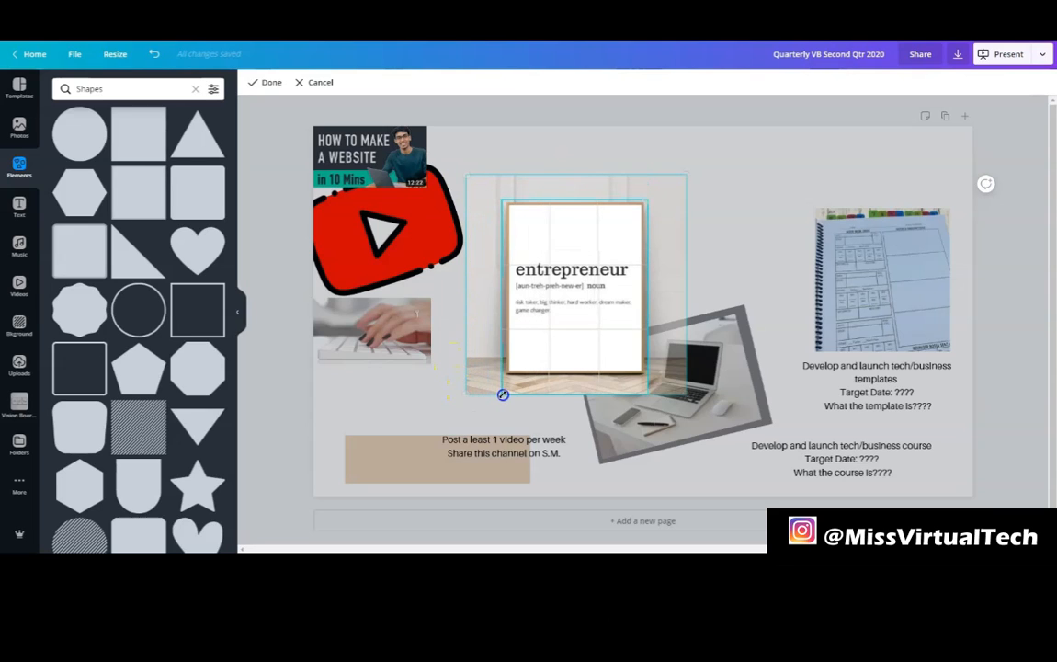
{"action": "left_click", "coordinate": [650, 394]}
{"action": "left_click_drag", "start_coordinate": [648, 394], "coordinate": [650, 378]}
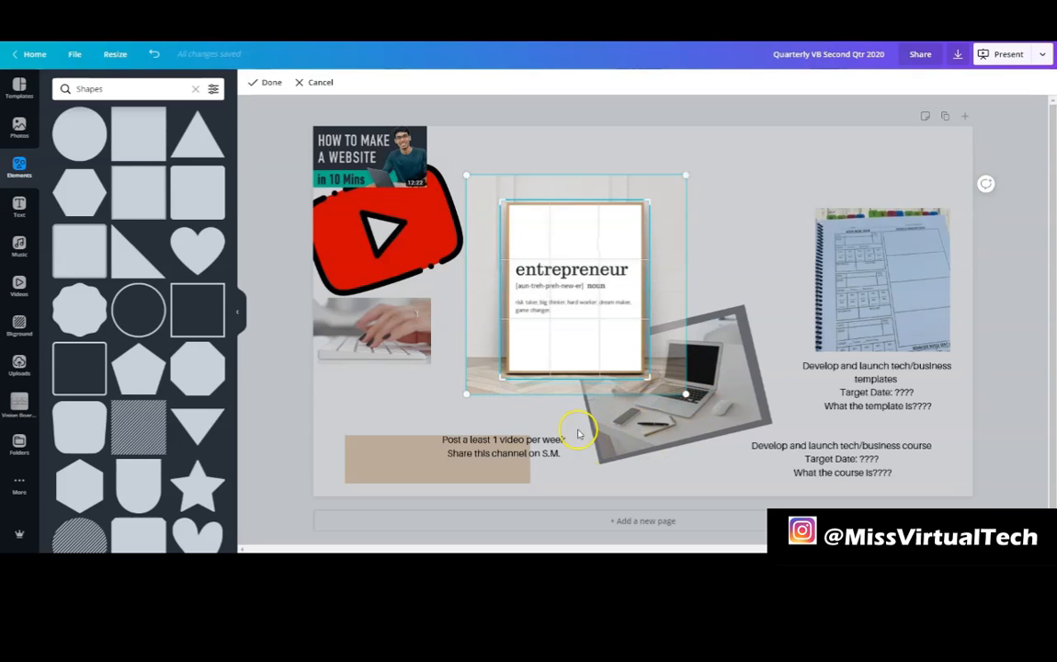
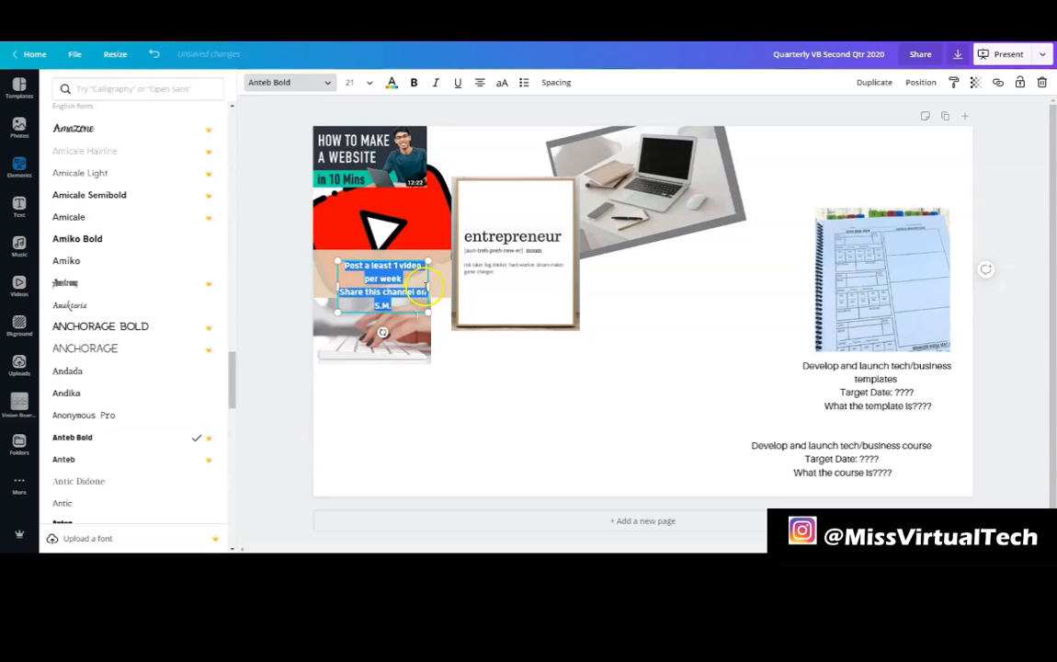
Step: Widen the weekly video caption's text box on both sides across the beige rectangle so each sentence fits on one line
{"action": "left_click_drag", "start_coordinate": [431, 283], "coordinate": [453, 280]}
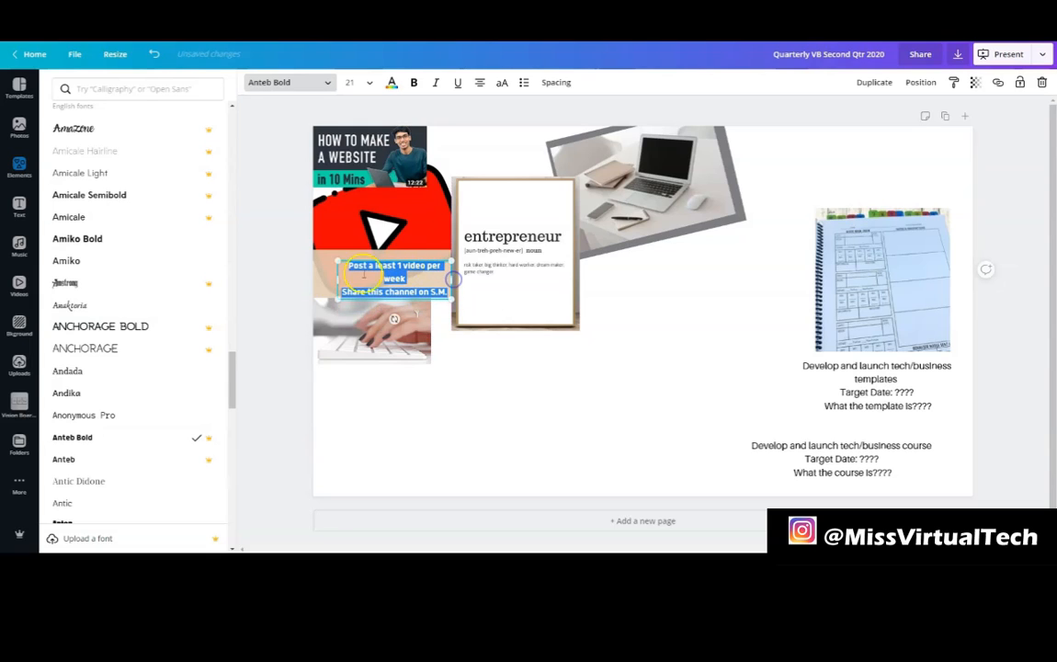
{"action": "left_click", "coordinate": [338, 278]}
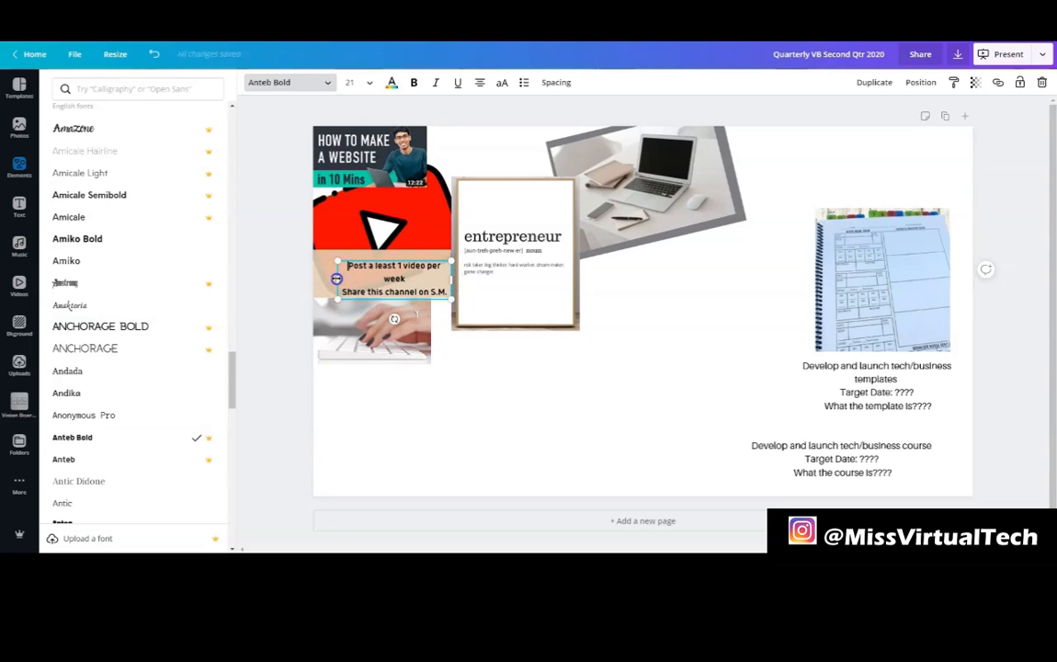
{"action": "left_click_drag", "start_coordinate": [326, 278], "coordinate": [318, 278]}
{"action": "left_click", "coordinate": [342, 278]}
Step: Set the font of the whole weekly video caption to Atma Bold
{"action": "left_click_drag", "start_coordinate": [328, 265], "coordinate": [432, 278]}
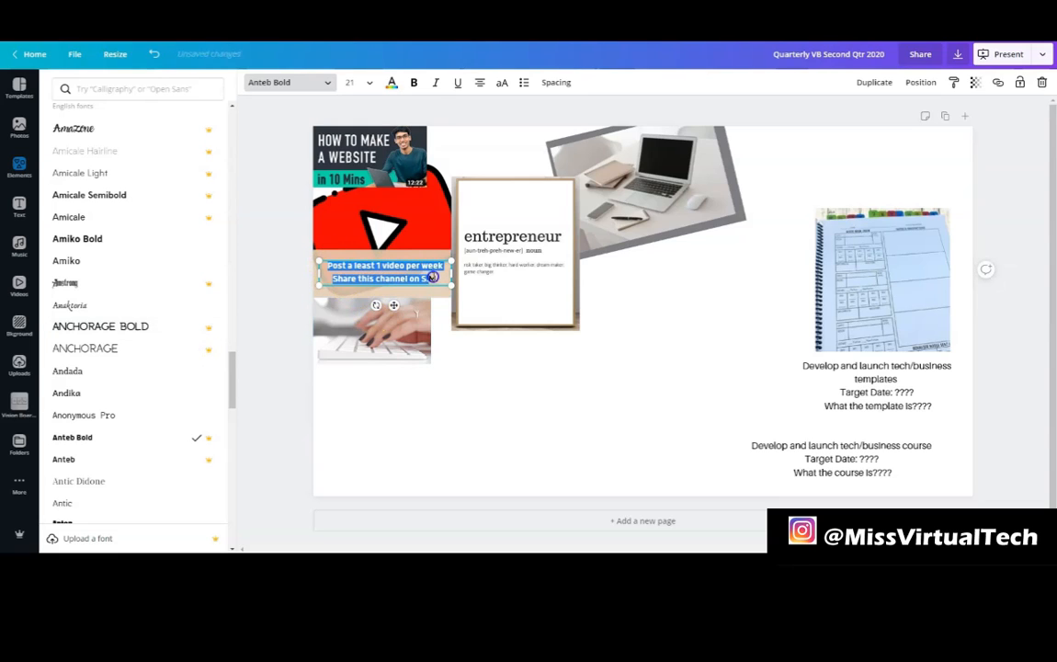
{"action": "scroll", "coordinate": [103, 358], "scroll_direction": "down", "scroll_amount": 10}
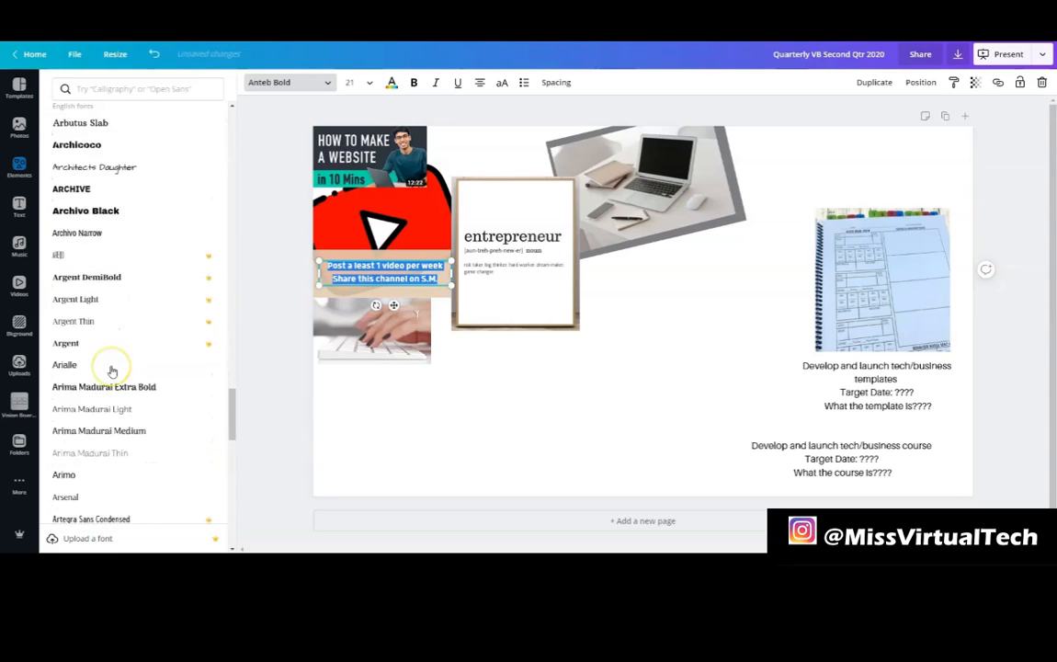
{"action": "scroll", "coordinate": [111, 371], "scroll_direction": "down", "scroll_amount": 10}
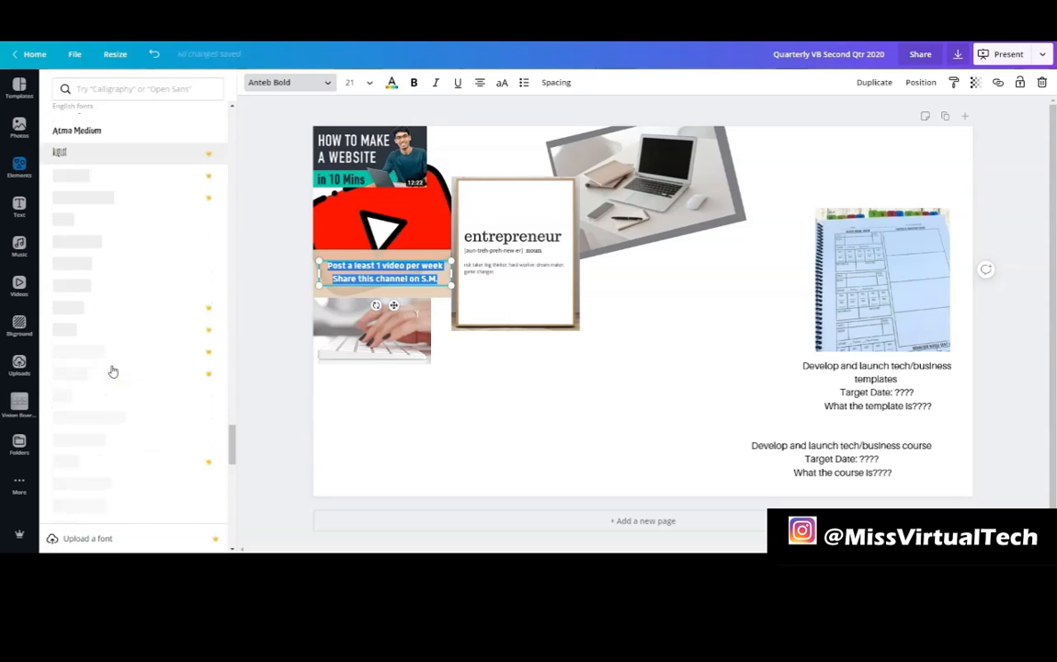
{"action": "scroll", "coordinate": [111, 371], "scroll_direction": "up", "scroll_amount": 5}
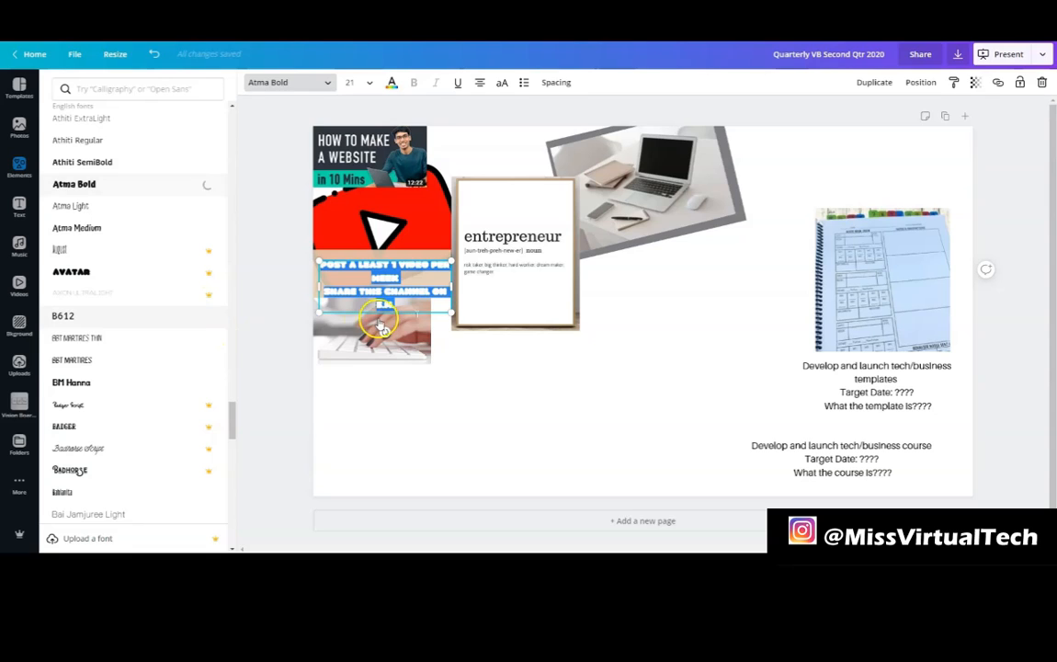
{"action": "left_click", "coordinate": [514, 367]}
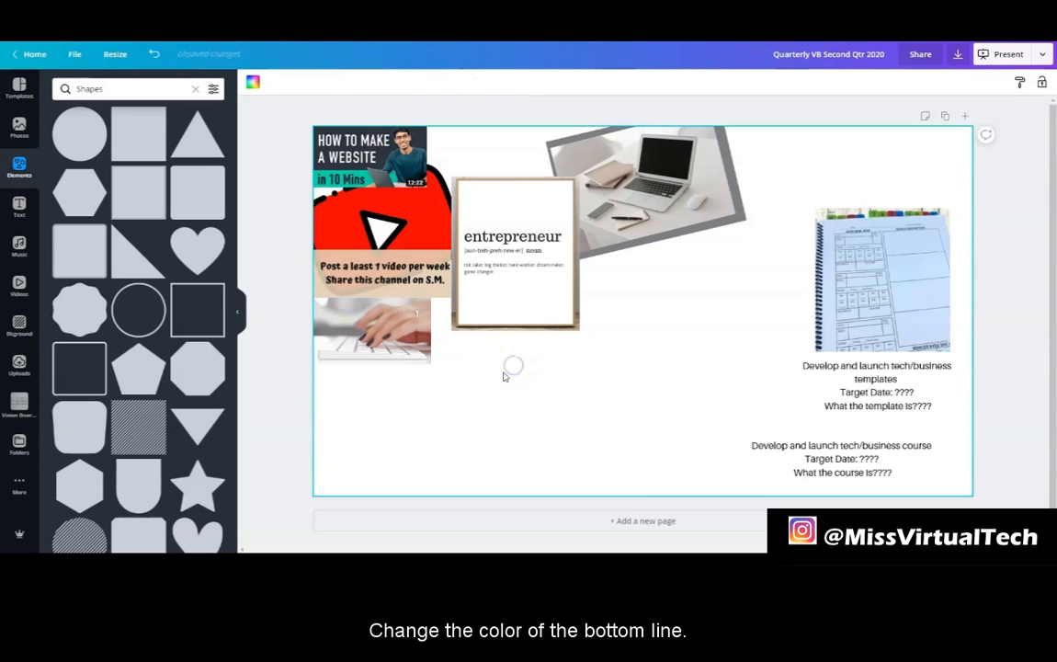
Step: Color the caption line "Share this channel on S.M." crimson red from the Untitled palette
{"action": "left_click", "coordinate": [392, 280]}
{"action": "triple_click", "coordinate": [393, 279]}
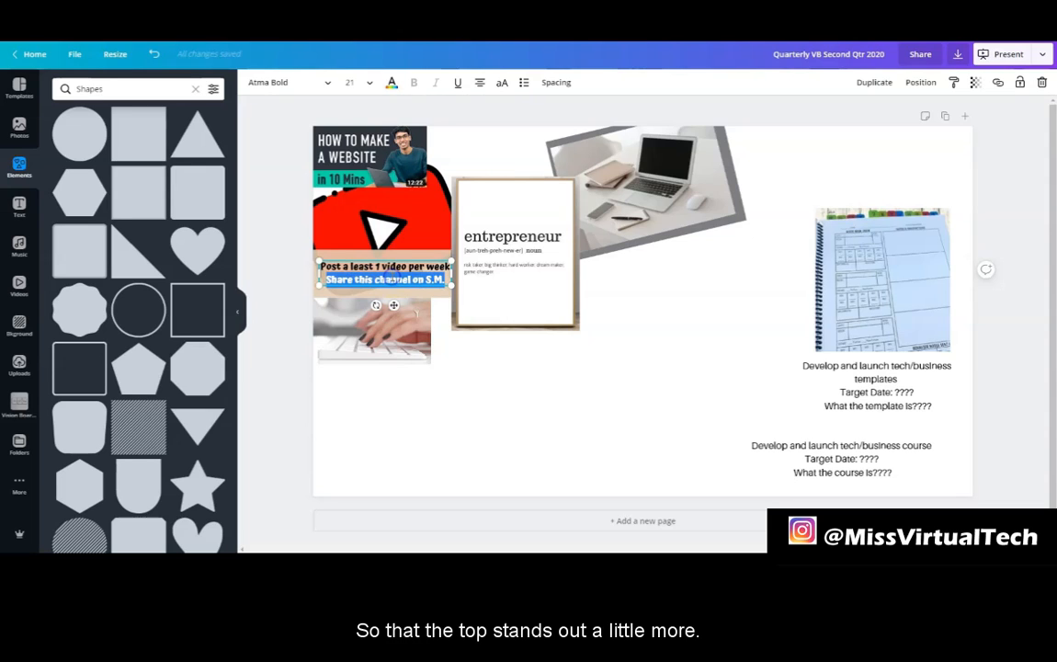
{"action": "left_click", "coordinate": [391, 81]}
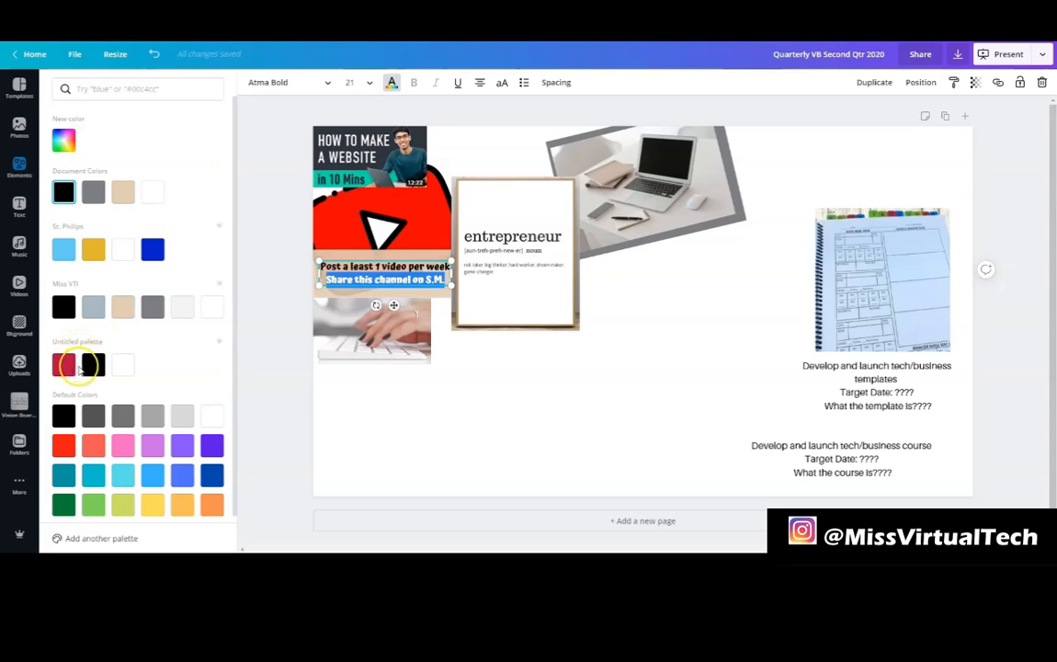
{"action": "left_click", "coordinate": [377, 413]}
Step: Color the caption line "Share this channel on S.M." gray from the Miss VTI palette
{"action": "left_click", "coordinate": [387, 285]}
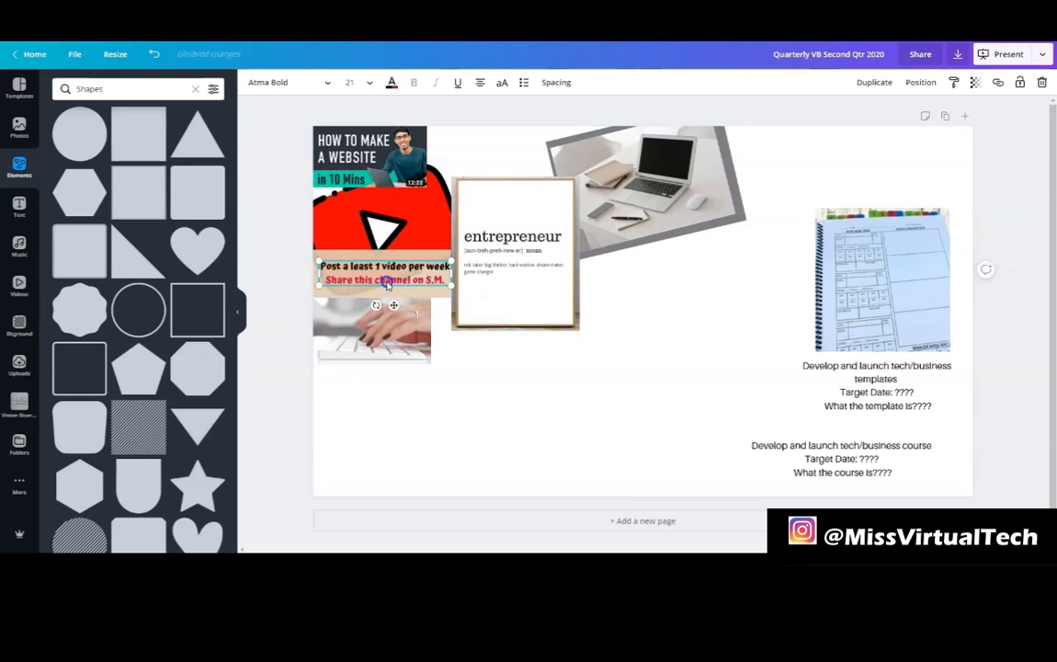
{"action": "triple_click", "coordinate": [384, 277]}
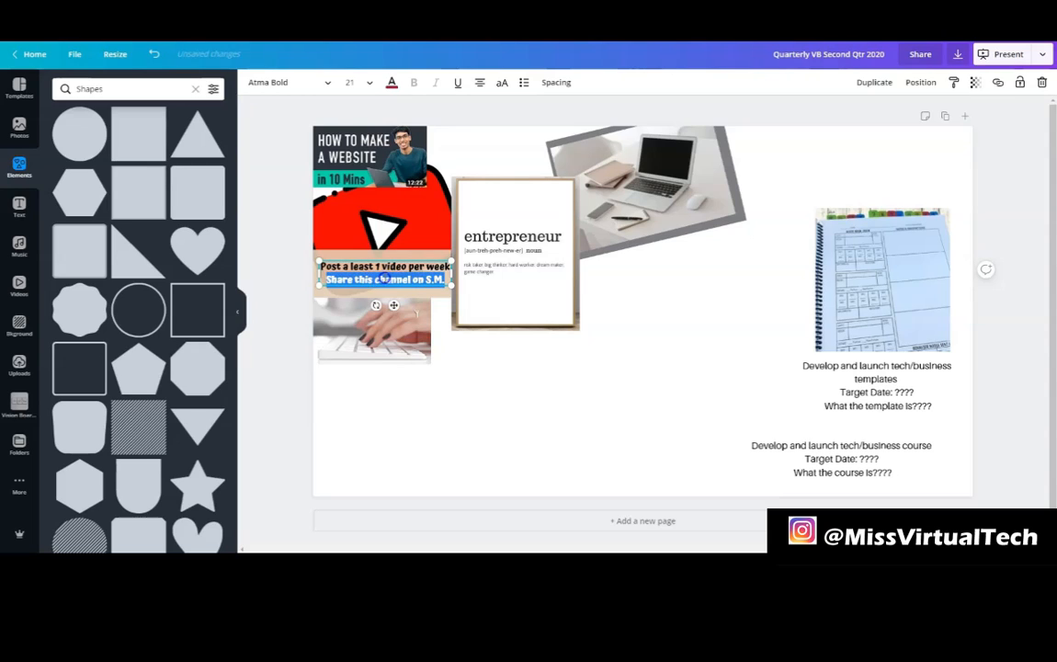
{"action": "left_click", "coordinate": [391, 85]}
{"action": "left_click", "coordinate": [151, 309]}
{"action": "left_click", "coordinate": [373, 401]}
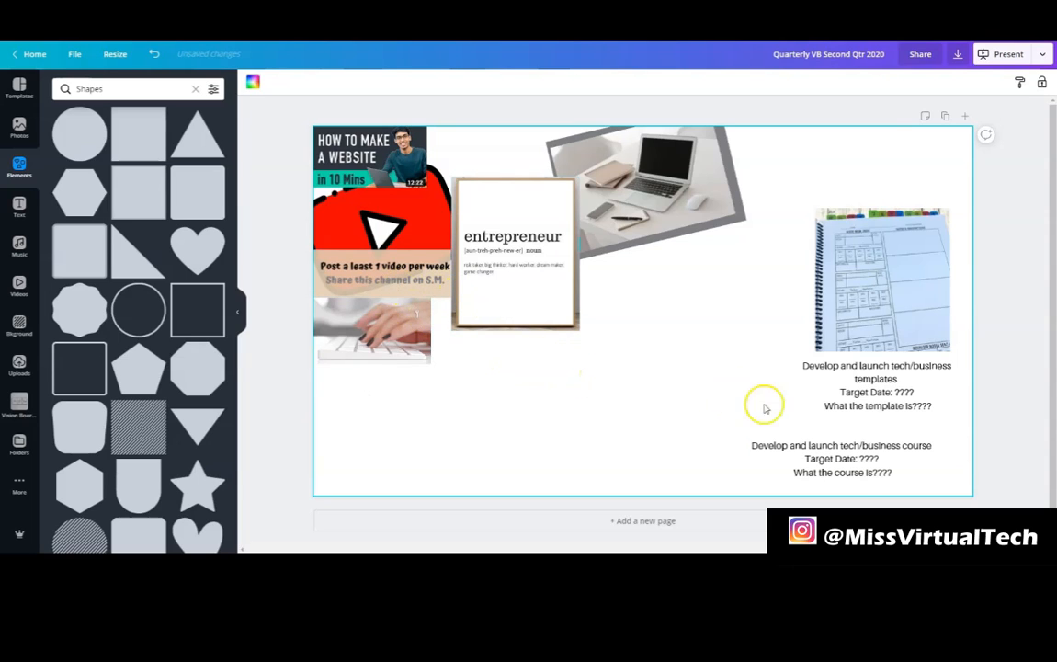
Step: Place the course caption beneath the laptop photo and rotate it to follow the slant of the photo's lower edge
{"action": "left_click_drag", "start_coordinate": [843, 462], "coordinate": [663, 363]}
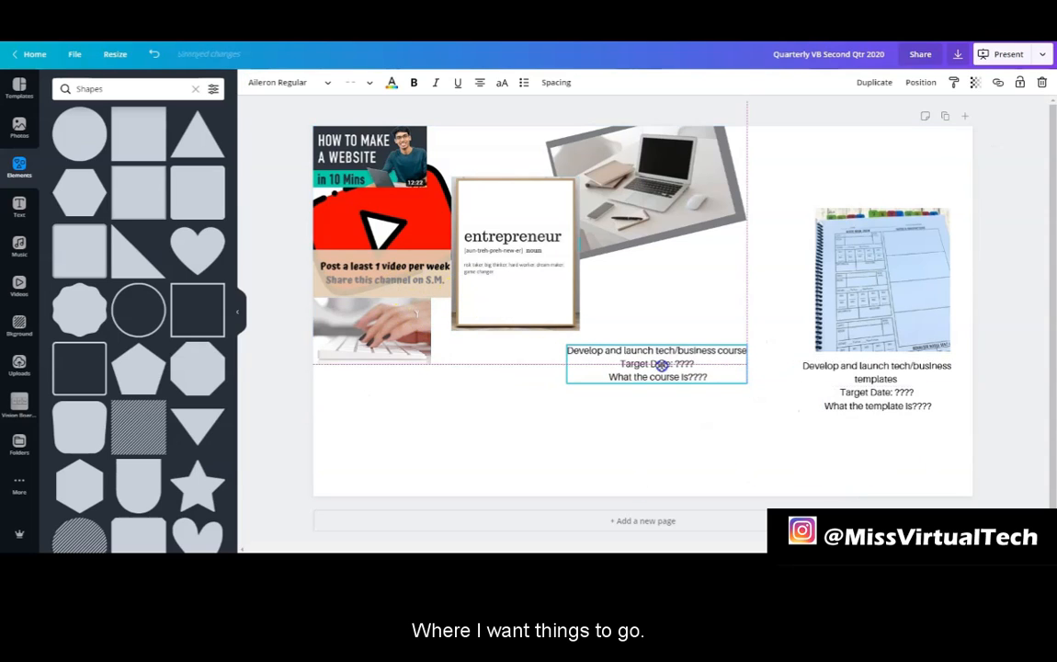
{"action": "left_click", "coordinate": [373, 336]}
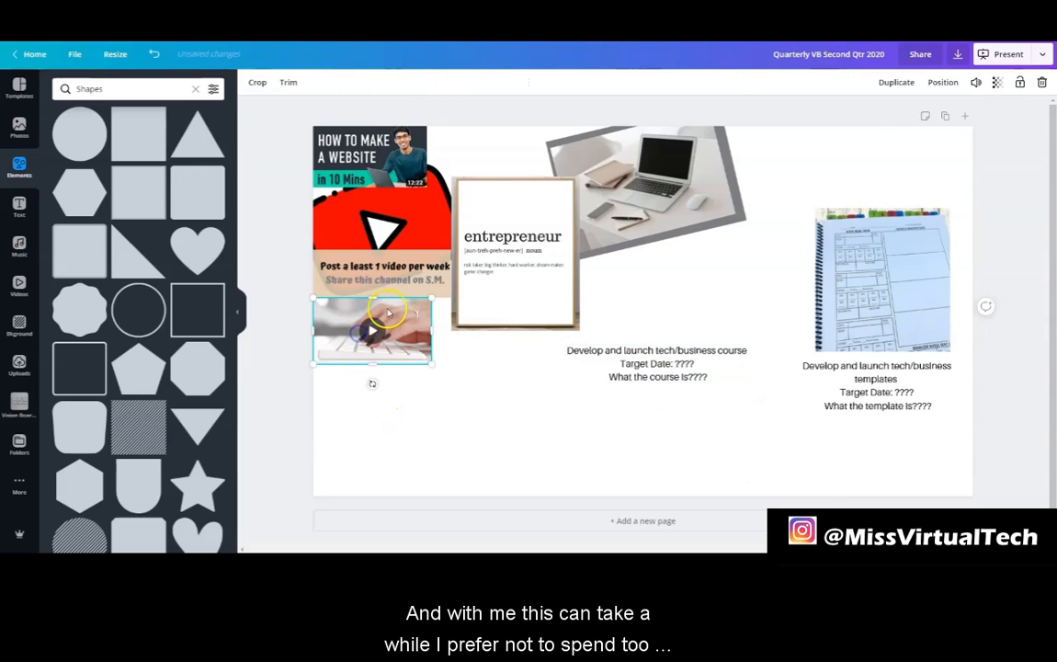
{"action": "left_click", "coordinate": [331, 154]}
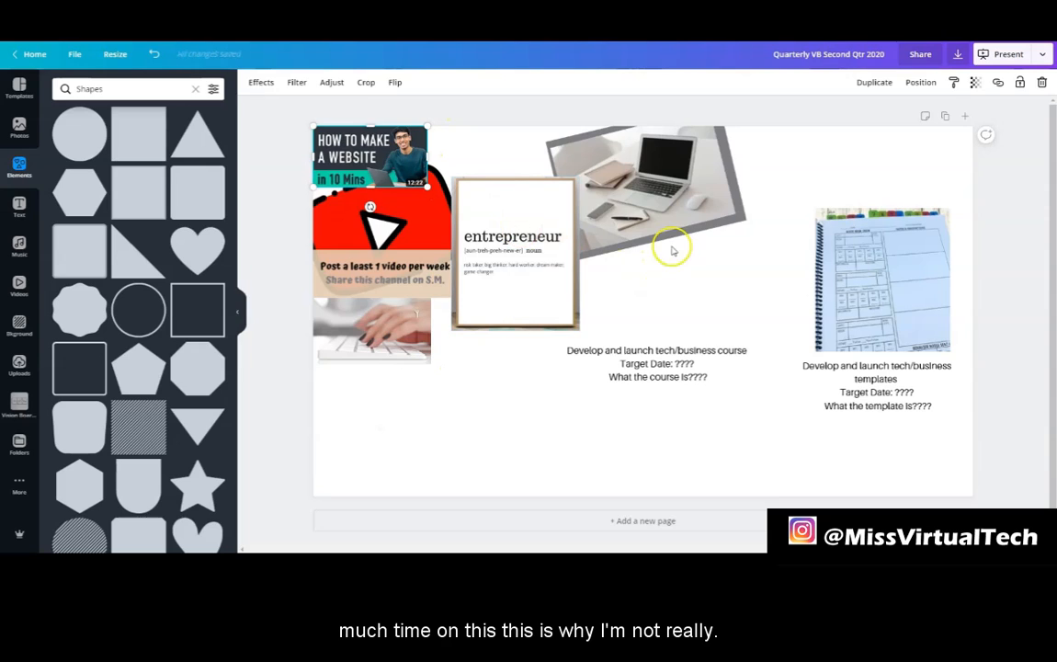
{"action": "left_click_drag", "start_coordinate": [665, 349], "coordinate": [684, 241]}
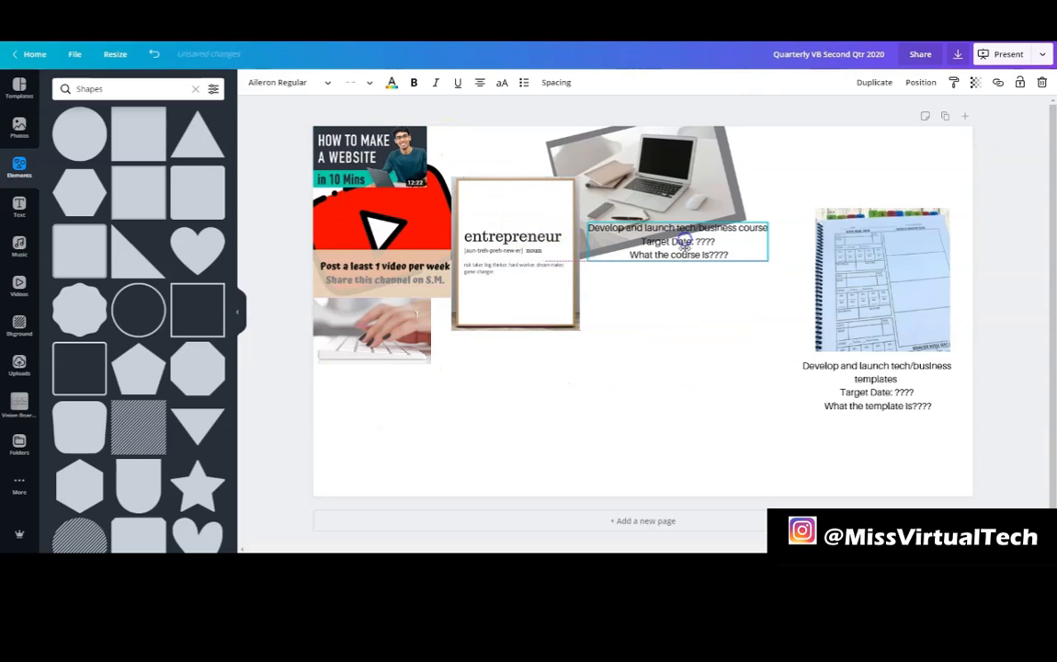
{"action": "left_click_drag", "start_coordinate": [678, 280], "coordinate": [700, 261]}
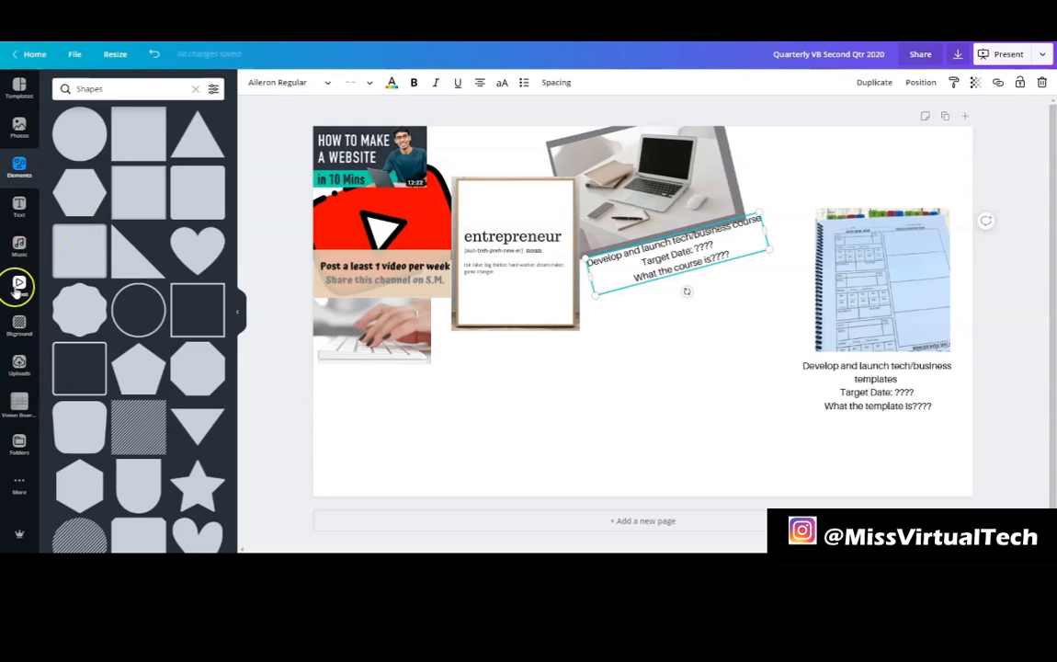
Step: Search the photo library for "course" and place the Online Courses sticky-note photo on the page beneath the tilted laptop photo
{"action": "left_click", "coordinate": [18, 128]}
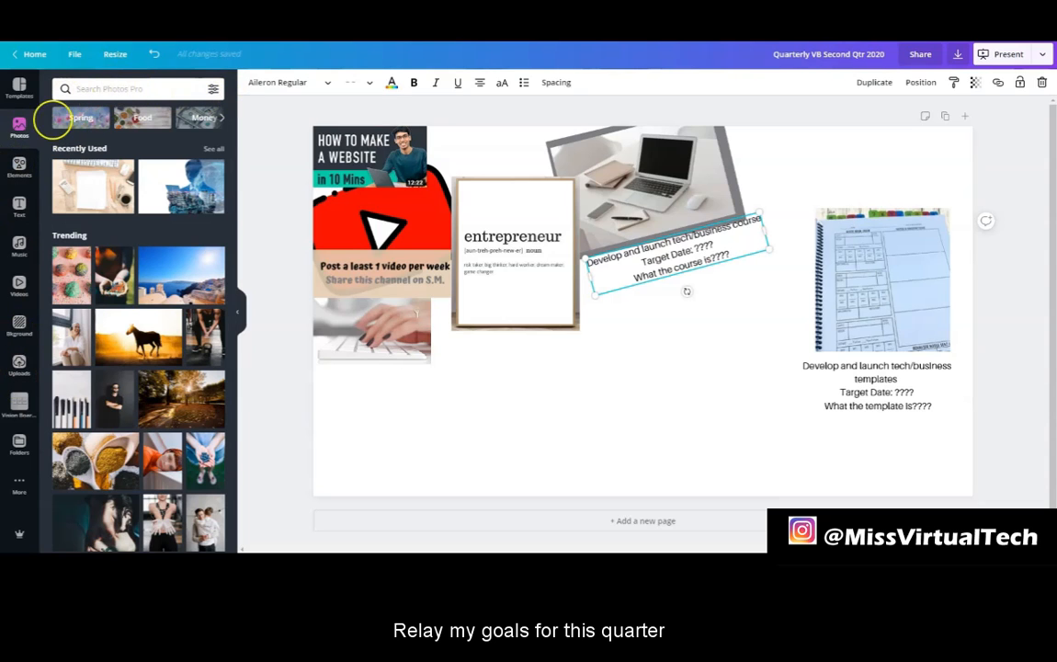
{"action": "left_click", "coordinate": [103, 88]}
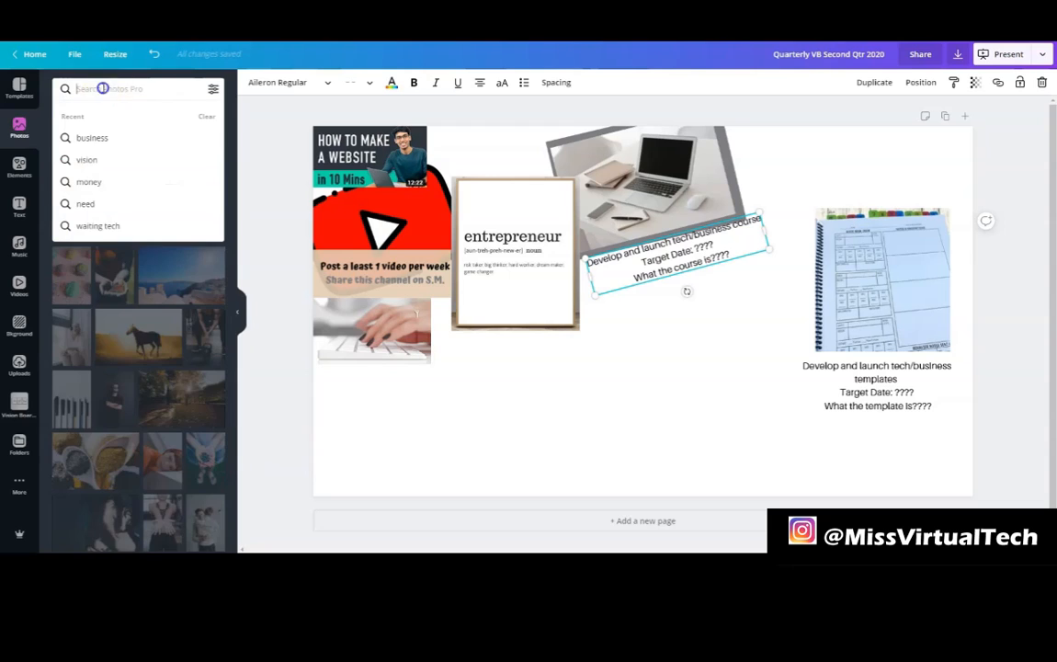
{"action": "type", "text": "c"}
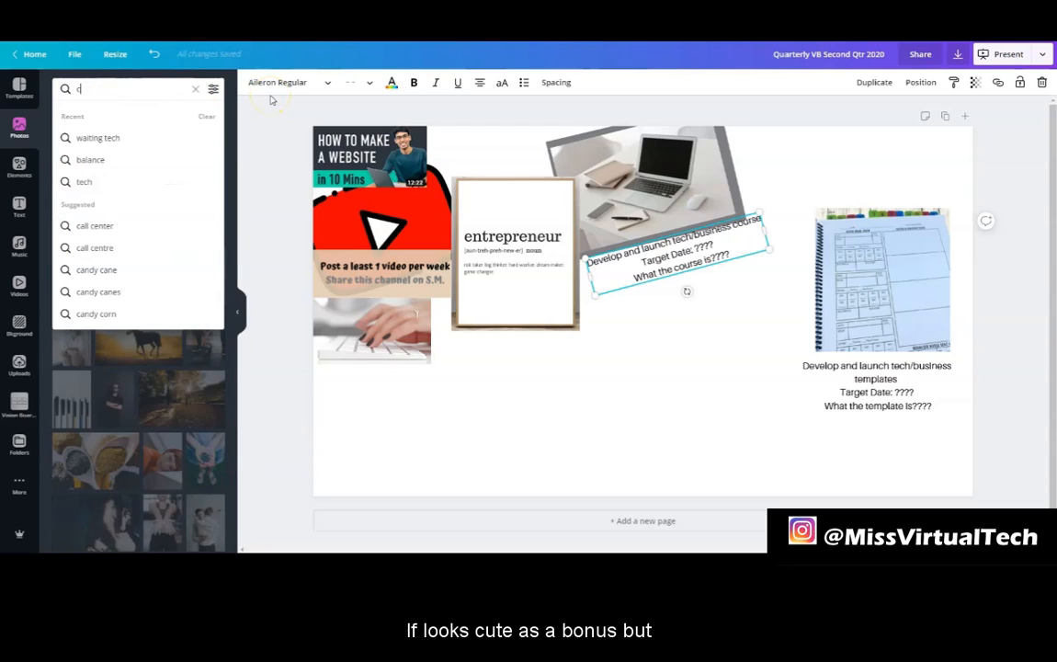
{"action": "type", "text": "ourse"}
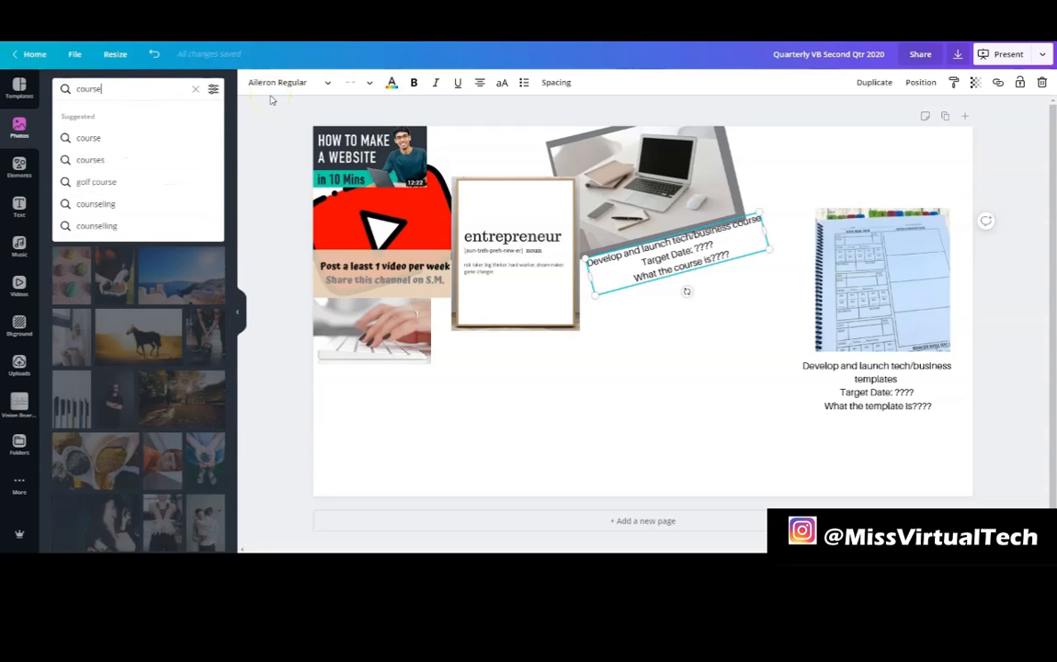
{"action": "key", "text": "Return"}
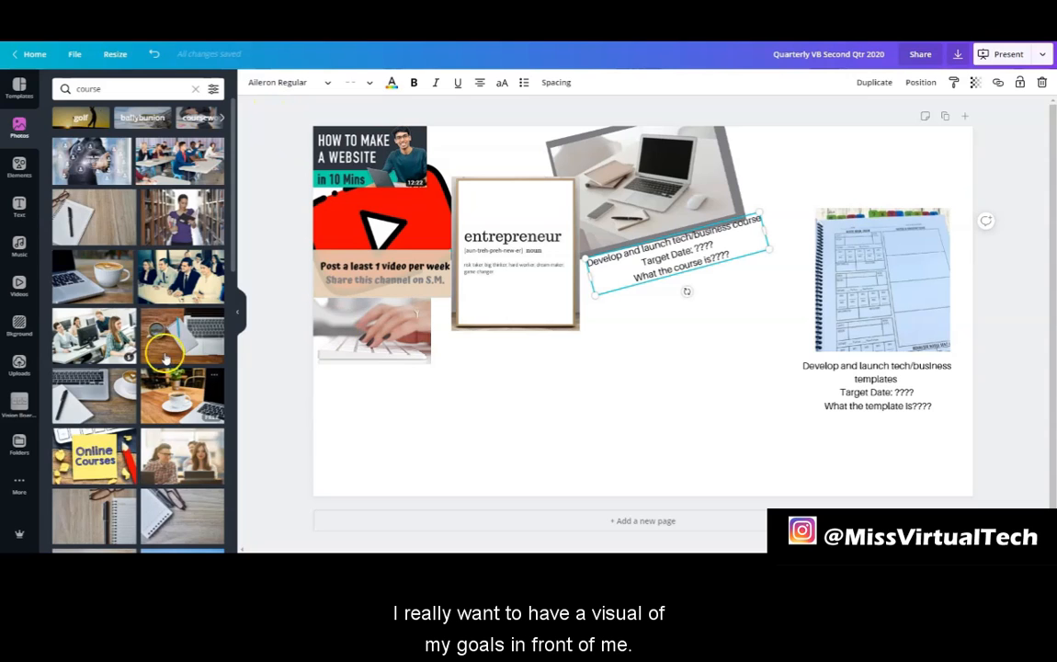
{"action": "scroll", "coordinate": [191, 342], "scroll_direction": "down", "scroll_amount": 4}
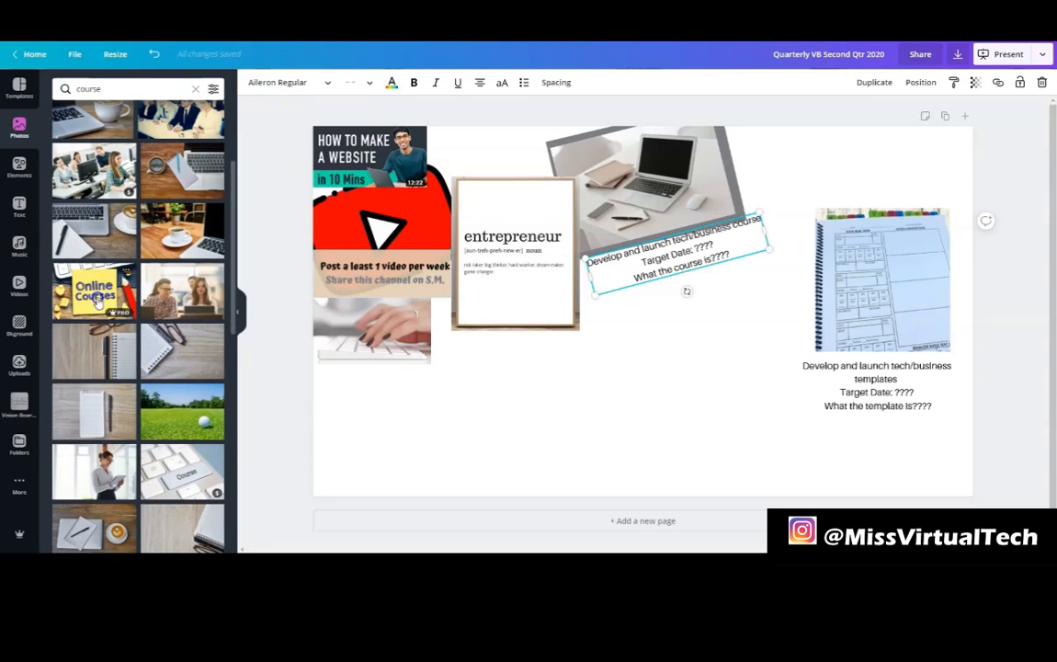
{"action": "left_click", "coordinate": [92, 280]}
{"action": "left_click_drag", "start_coordinate": [422, 163], "coordinate": [708, 354]}
{"action": "left_click_drag", "start_coordinate": [761, 401], "coordinate": [648, 304]}
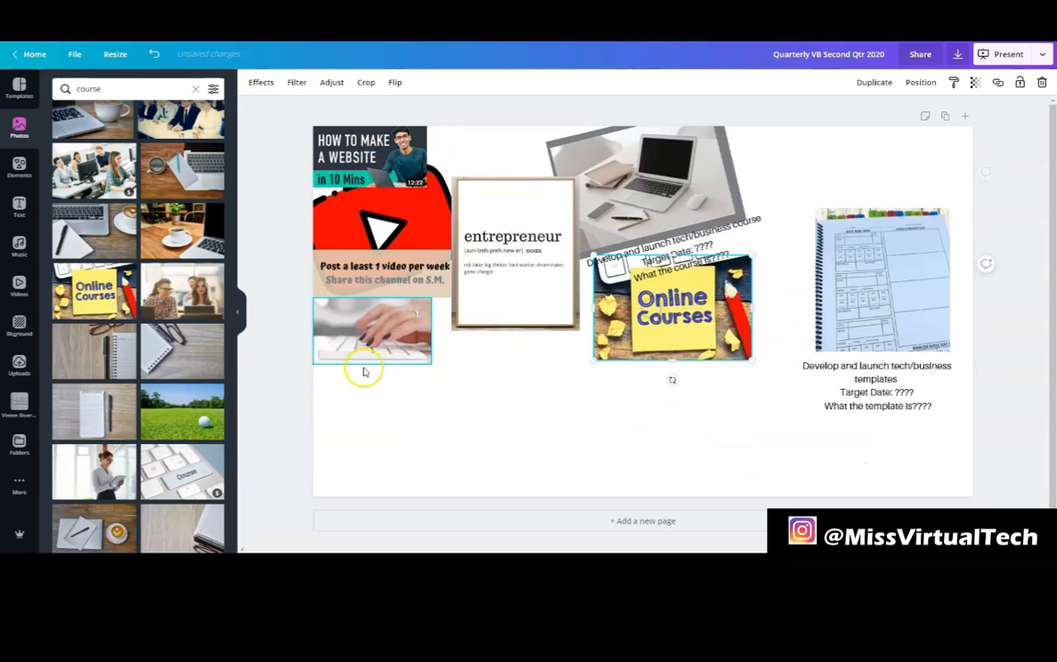
Step: Look through the remaining "course" photo results for further images that fit the course goal
{"action": "scroll", "coordinate": [141, 344], "scroll_direction": "down", "scroll_amount": 5}
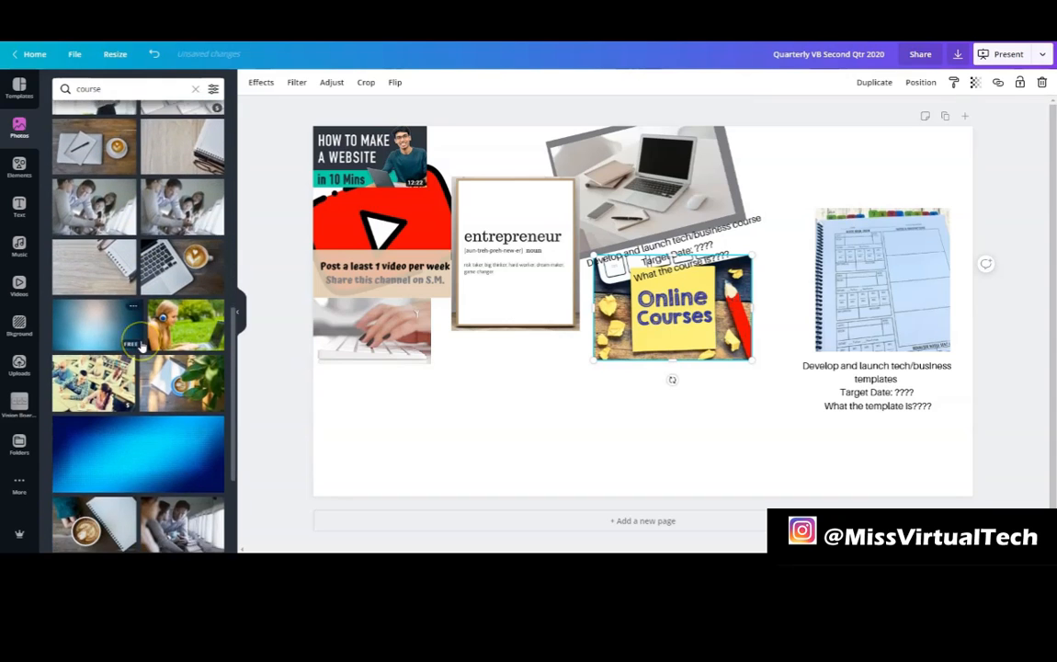
{"action": "scroll", "coordinate": [143, 345], "scroll_direction": "down", "scroll_amount": 2}
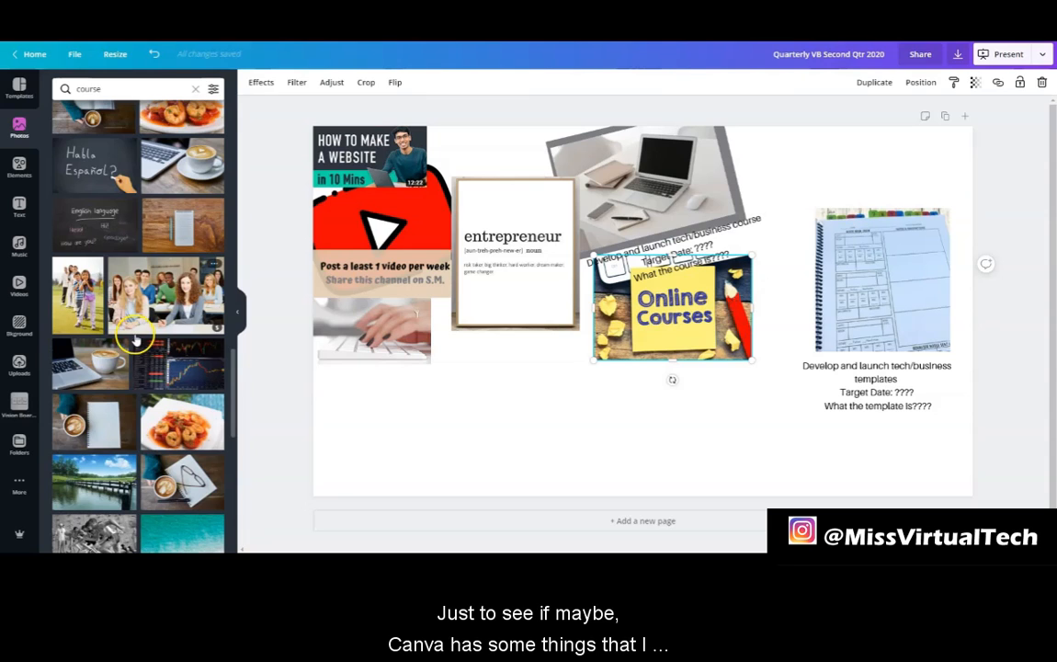
{"action": "scroll", "coordinate": [134, 340], "scroll_direction": "down", "scroll_amount": 2}
{"action": "scroll", "coordinate": [136, 337], "scroll_direction": "down", "scroll_amount": 6}
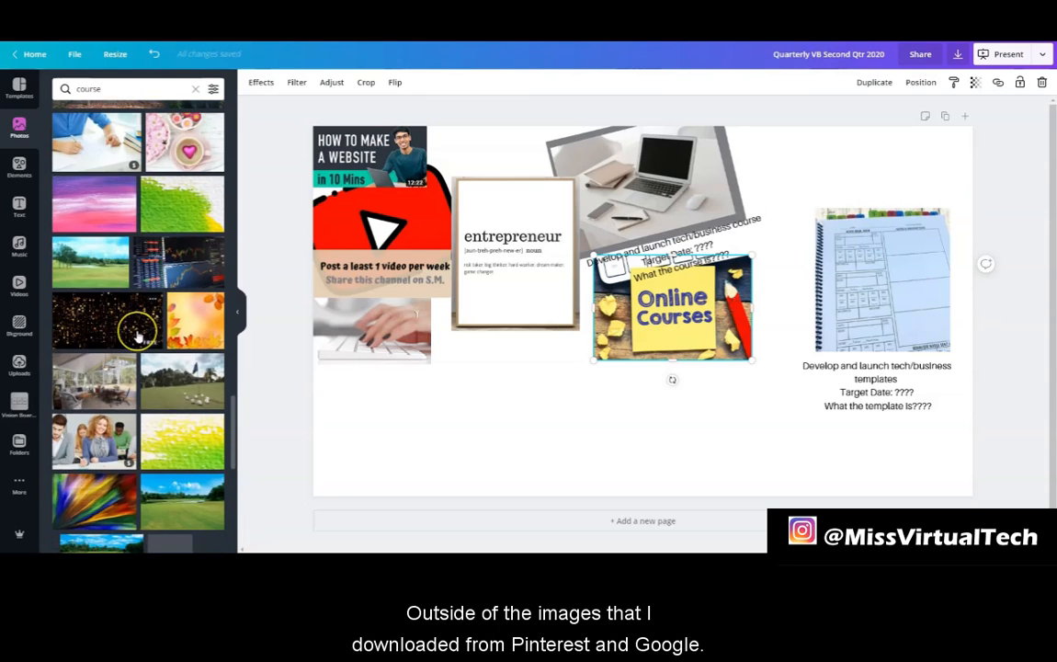
{"action": "scroll", "coordinate": [136, 337], "scroll_direction": "down", "scroll_amount": 15}
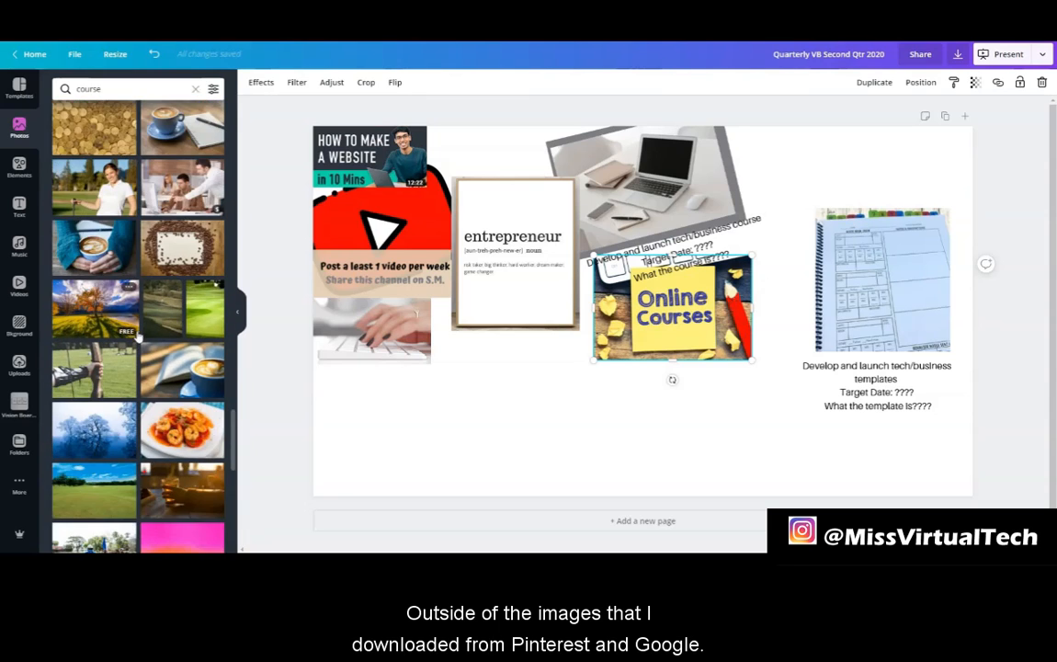
{"action": "scroll", "coordinate": [138, 337], "scroll_direction": "down", "scroll_amount": 15}
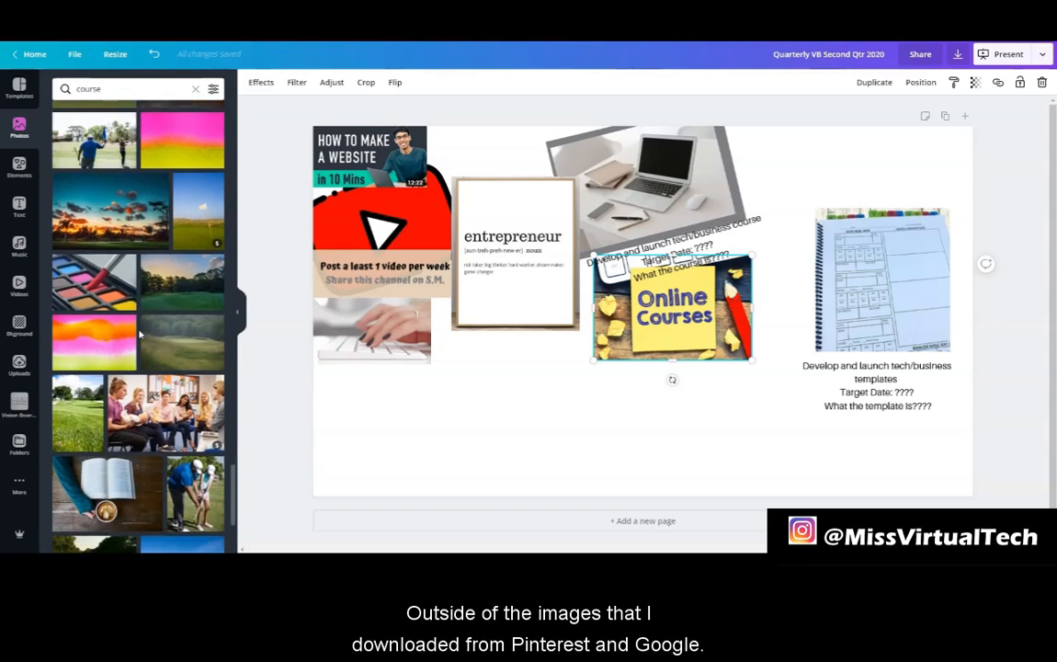
{"action": "scroll", "coordinate": [140, 336], "scroll_direction": "down", "scroll_amount": 15}
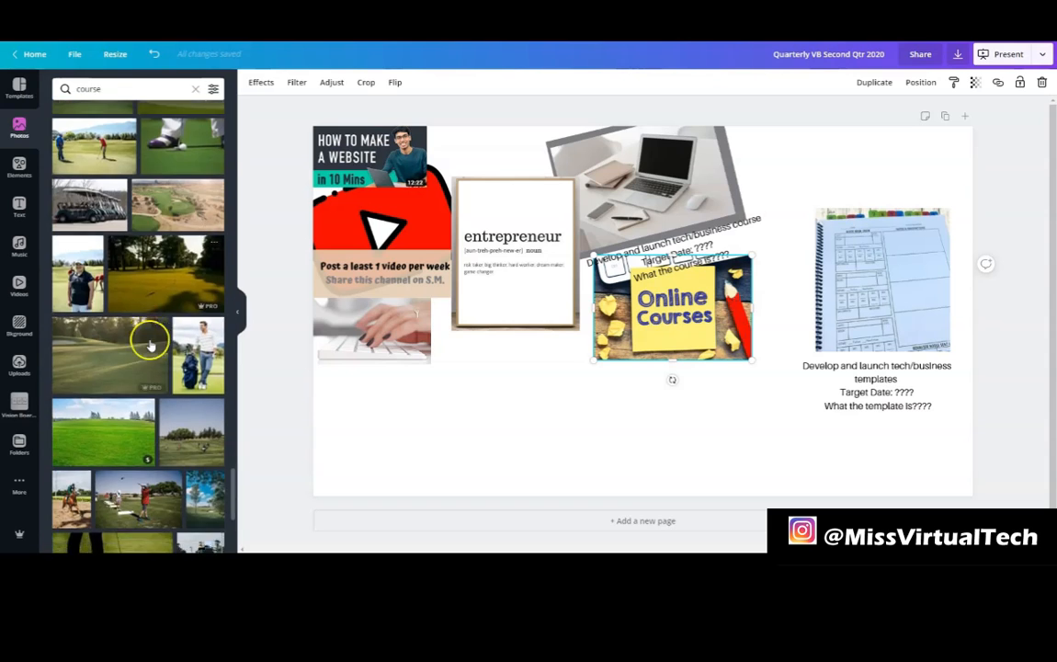
{"action": "scroll", "coordinate": [151, 344], "scroll_direction": "down", "scroll_amount": 15}
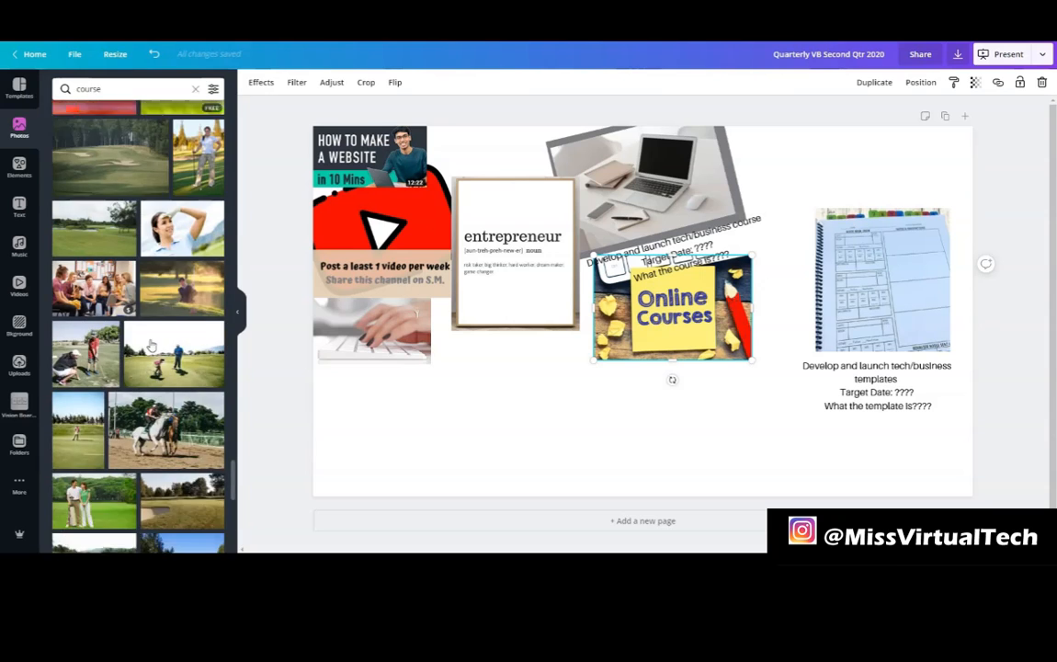
{"action": "scroll", "coordinate": [149, 322], "scroll_direction": "down", "scroll_amount": 15}
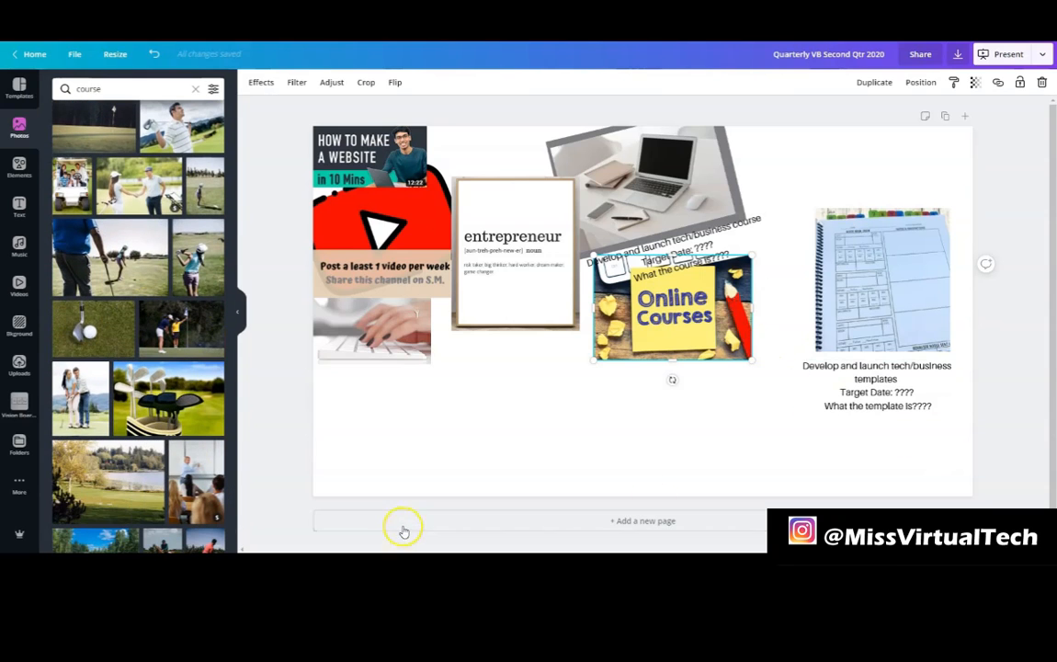
Step: Switch to Pinterest and open the Productivity section of the 2020 Vision Board
{"action": "mouse_move", "coordinate": [363, 554]}
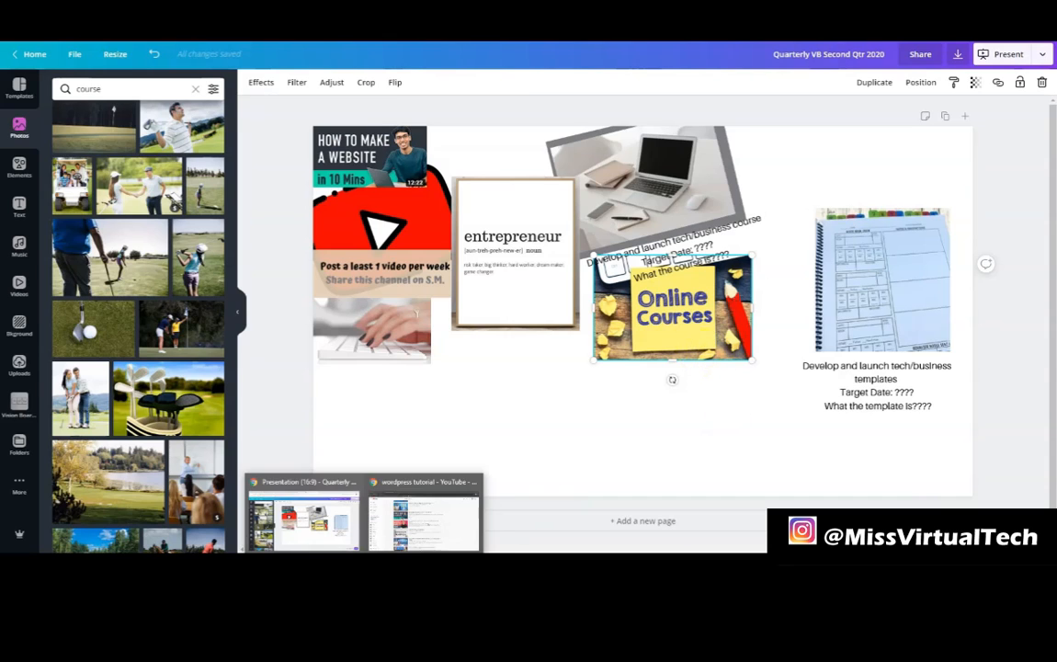
{"action": "left_click", "coordinate": [425, 507]}
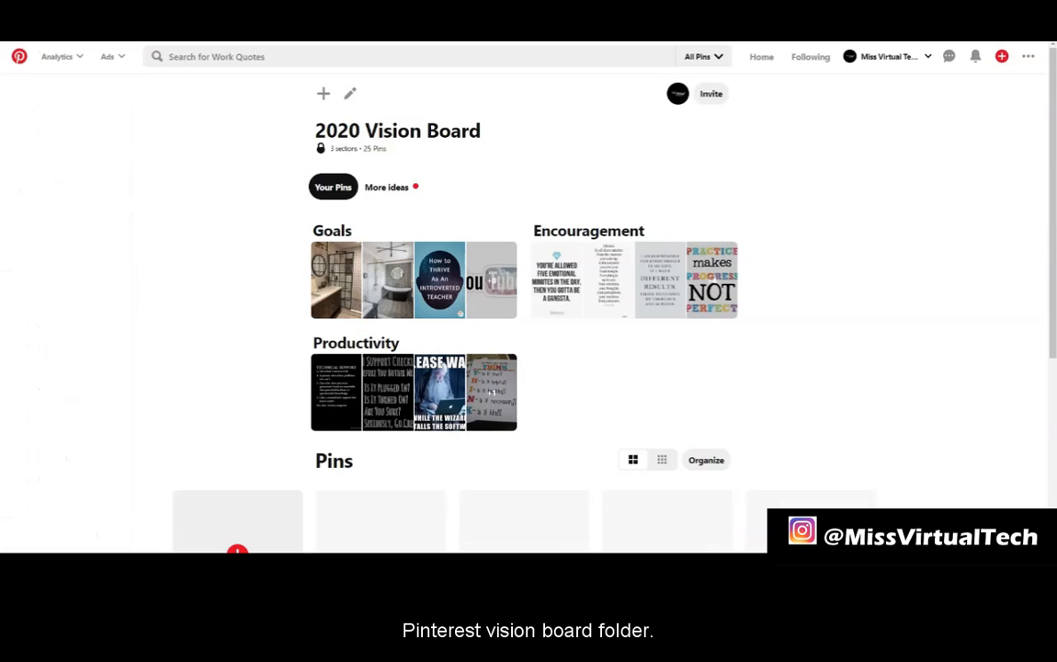
{"action": "left_click", "coordinate": [429, 350]}
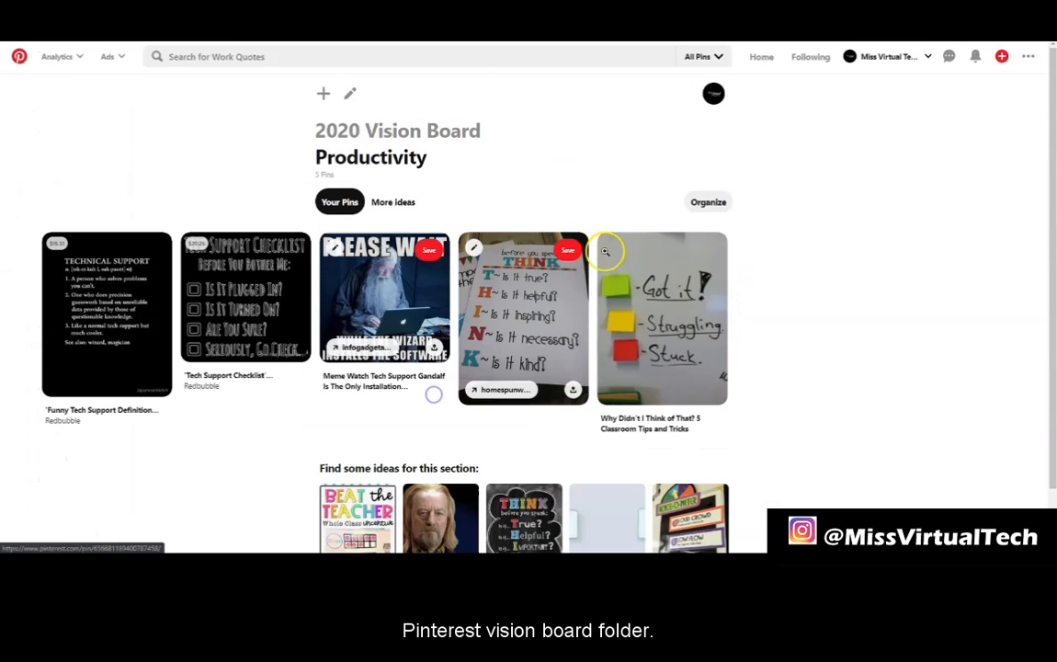
{"action": "scroll", "coordinate": [510, 303], "scroll_direction": "down", "scroll_amount": 1}
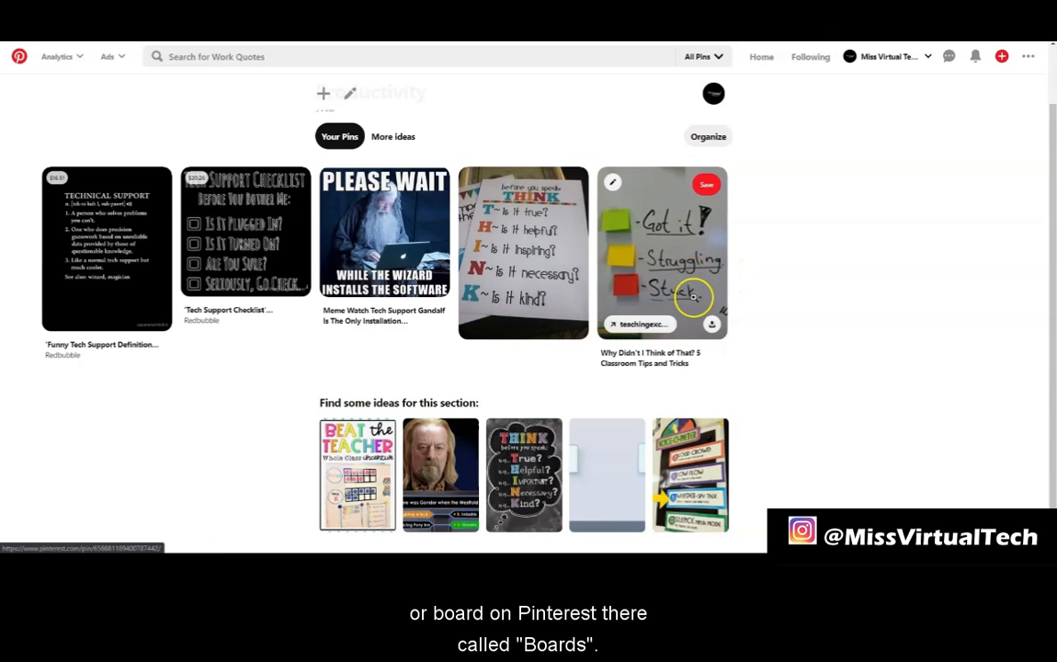
Step: Open the Technical Support definition pin and save its image as a JPEG named "tech support"
{"action": "left_click", "coordinate": [112, 254]}
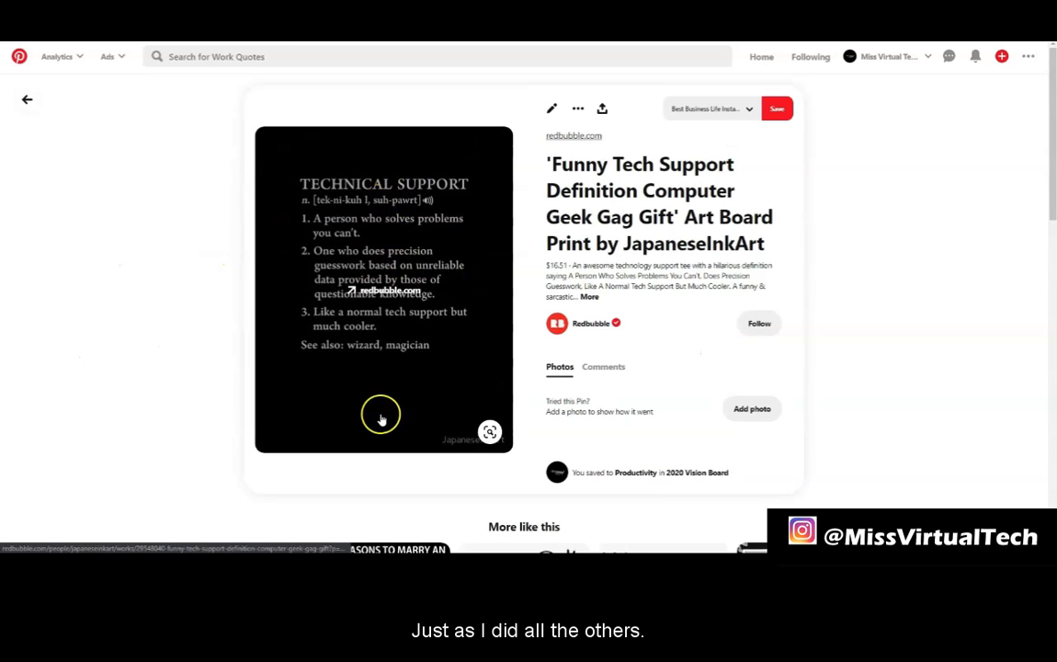
{"action": "right_click", "coordinate": [386, 382]}
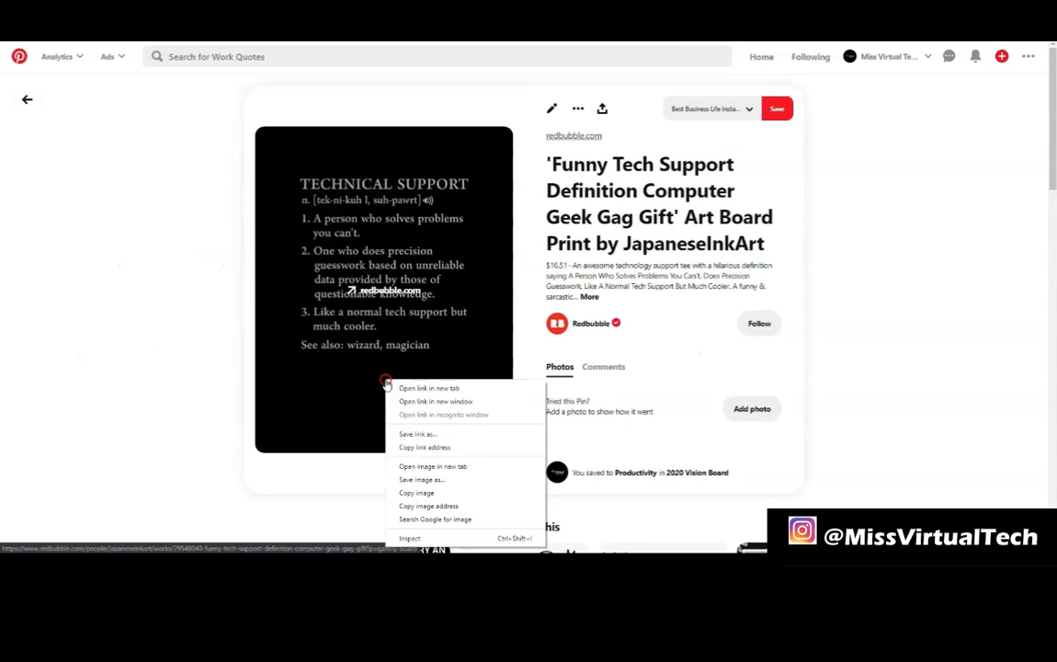
{"action": "left_click", "coordinate": [437, 480]}
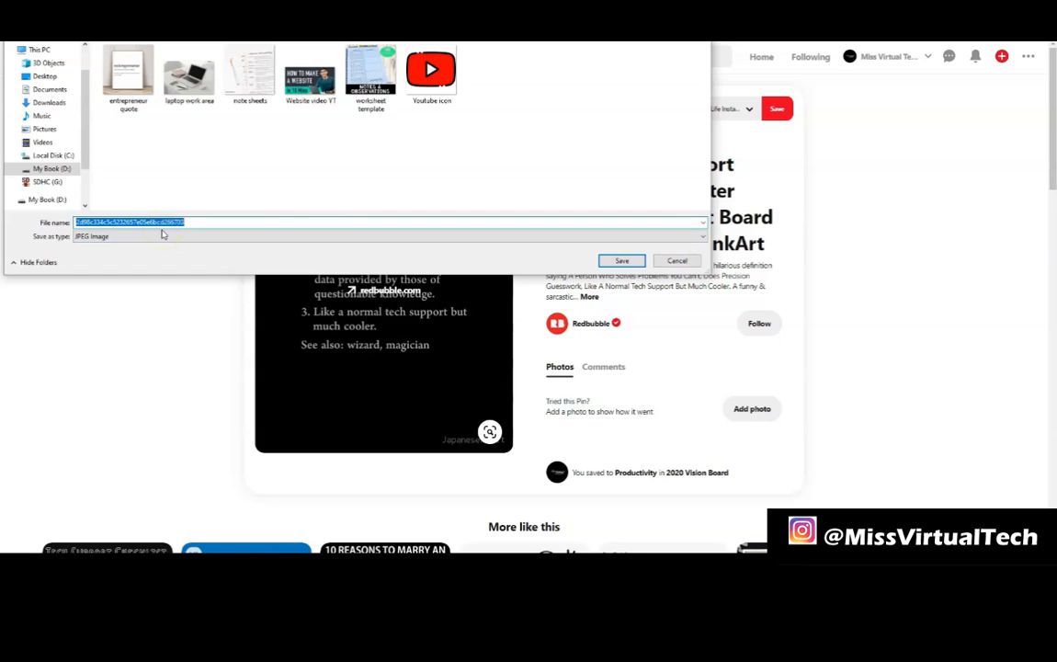
{"action": "left_click_drag", "start_coordinate": [423, 43], "coordinate": [465, 12]}
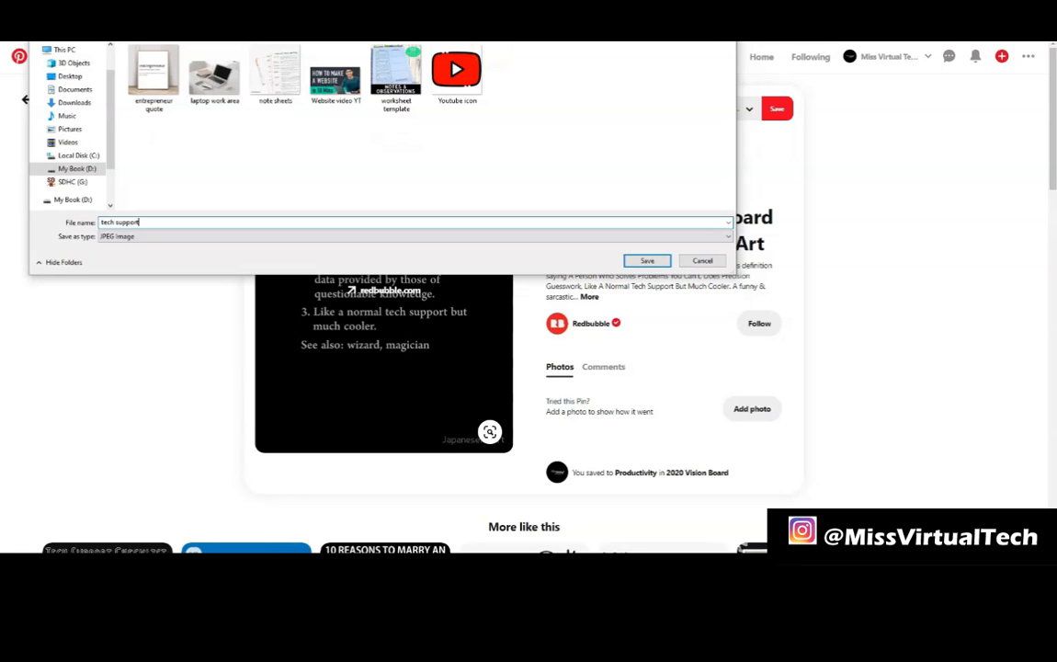
{"action": "left_click", "coordinate": [649, 261]}
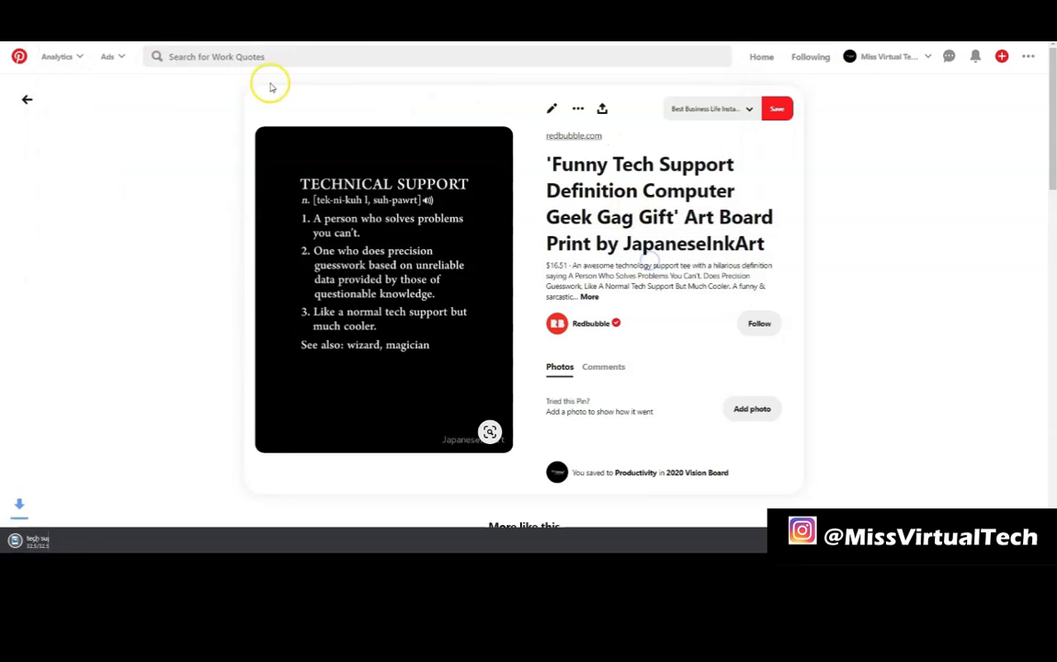
Step: Save the image of the "Please wait while the wizard installs the software" pin as "tech humor" and return to the Productivity pins
{"action": "left_click", "coordinate": [26, 100]}
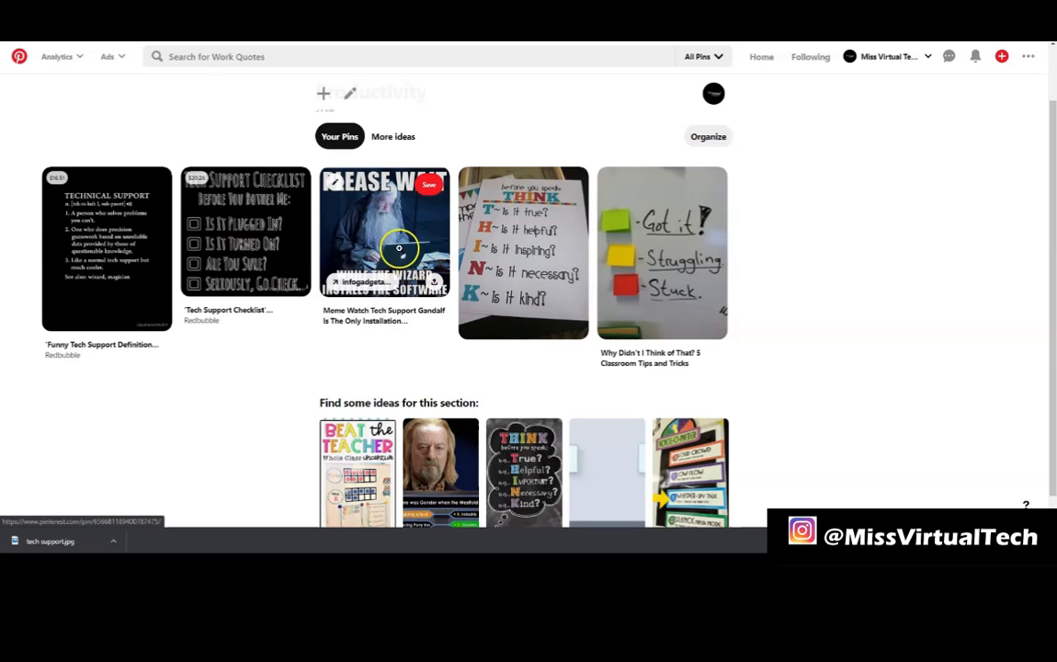
{"action": "left_click", "coordinate": [345, 265]}
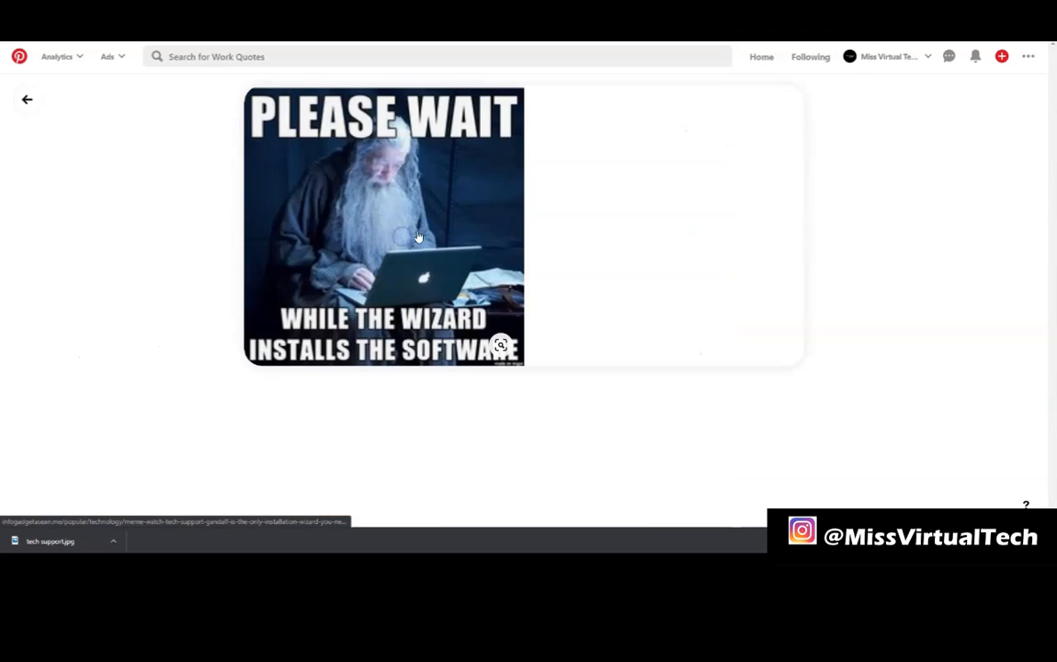
{"action": "right_click", "coordinate": [405, 272]}
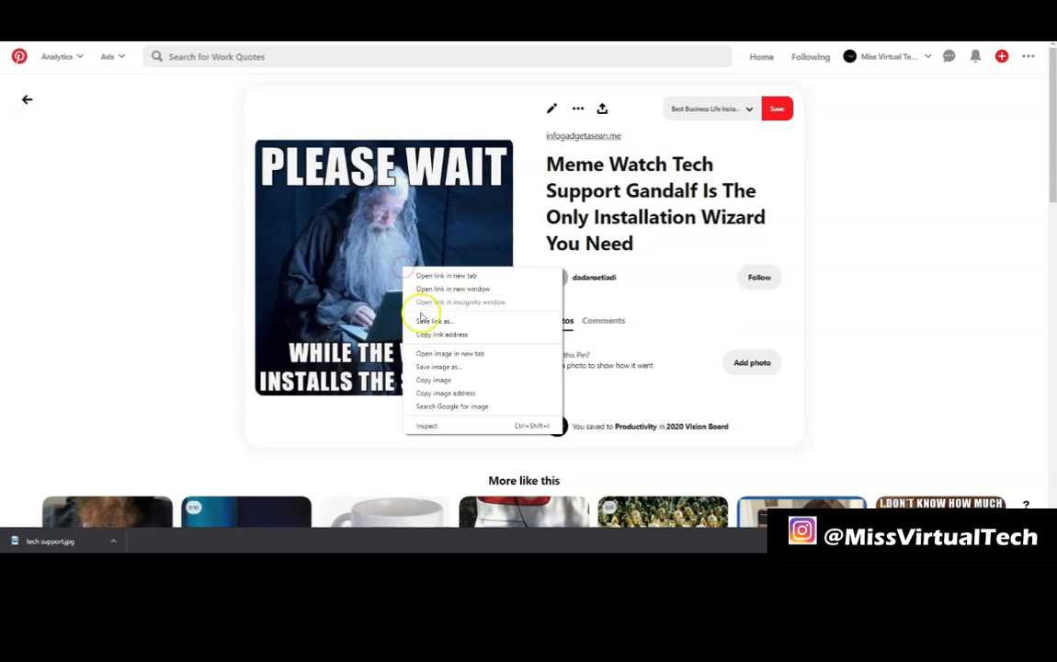
{"action": "left_click", "coordinate": [448, 371]}
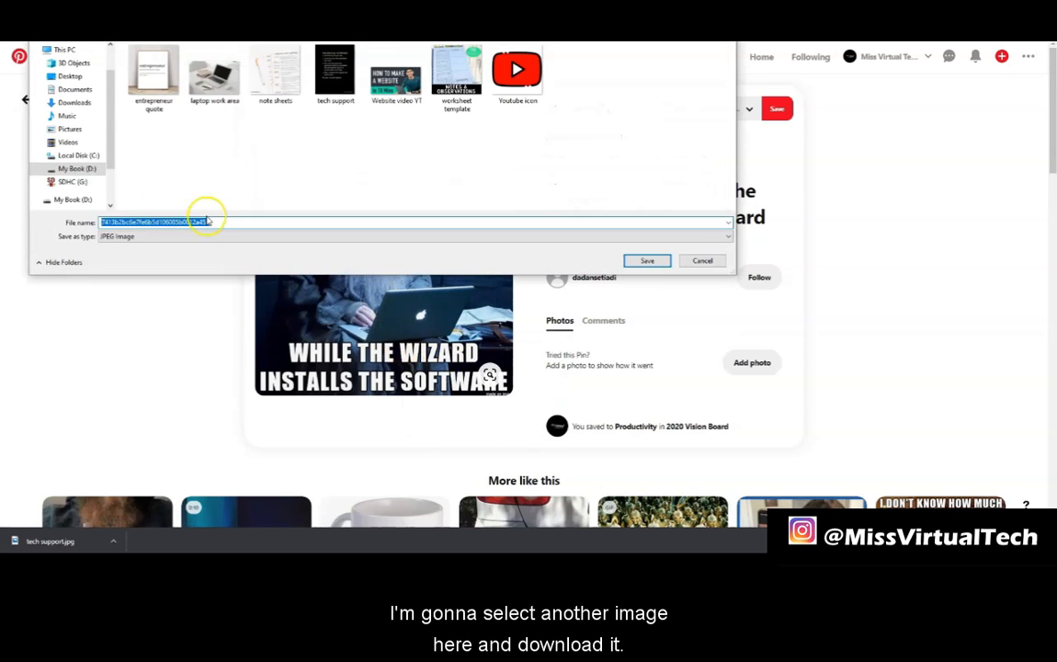
{"action": "type", "text": "tech humor"}
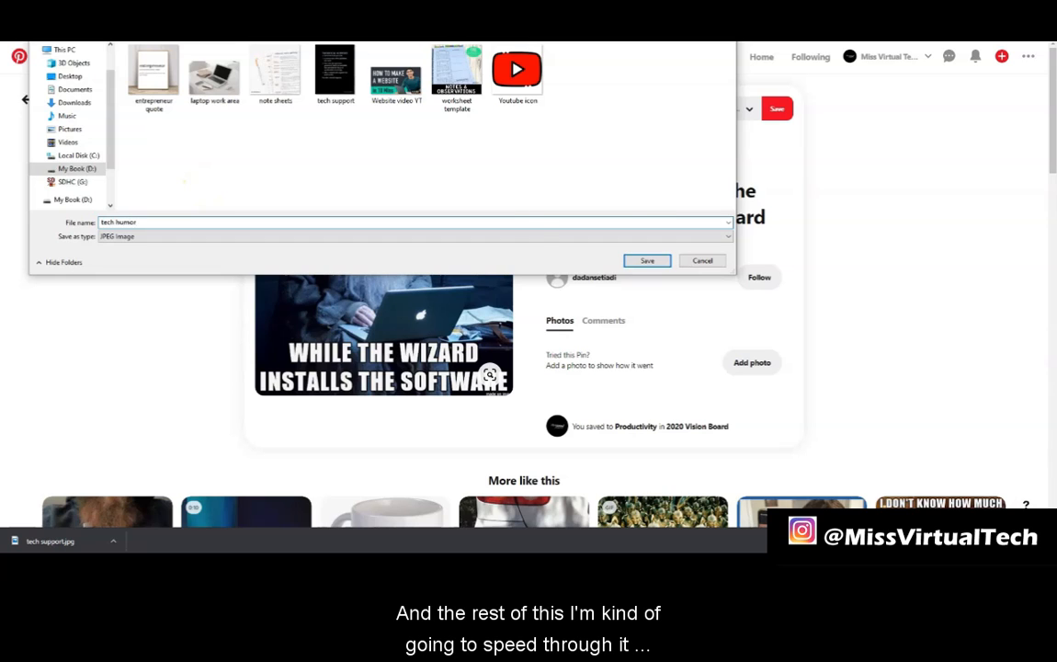
{"action": "key", "text": "Return"}
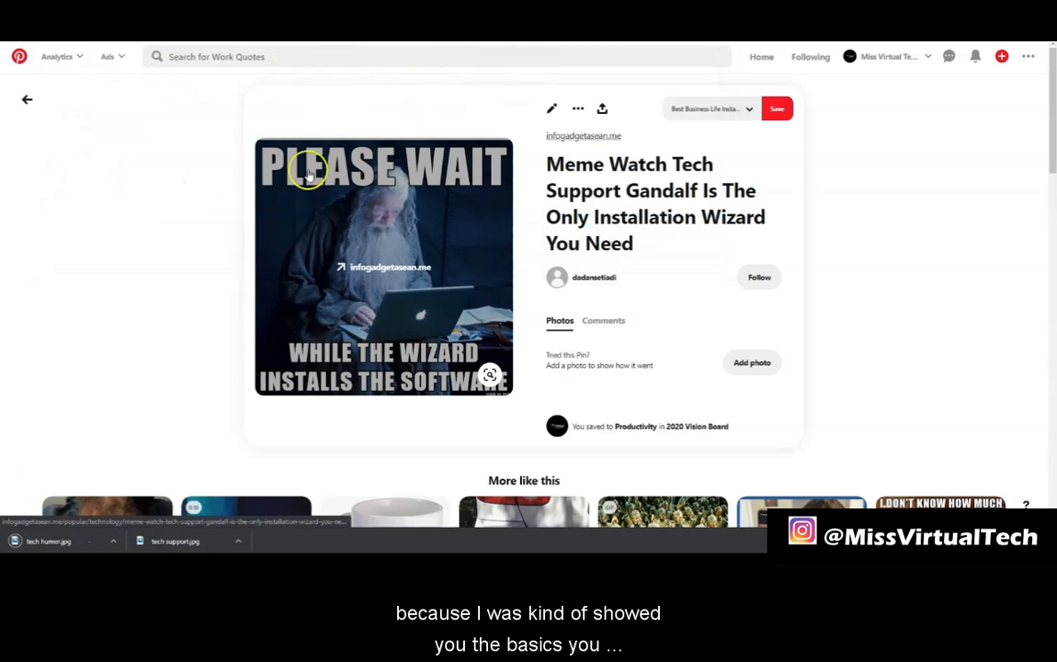
{"action": "left_click", "coordinate": [23, 102]}
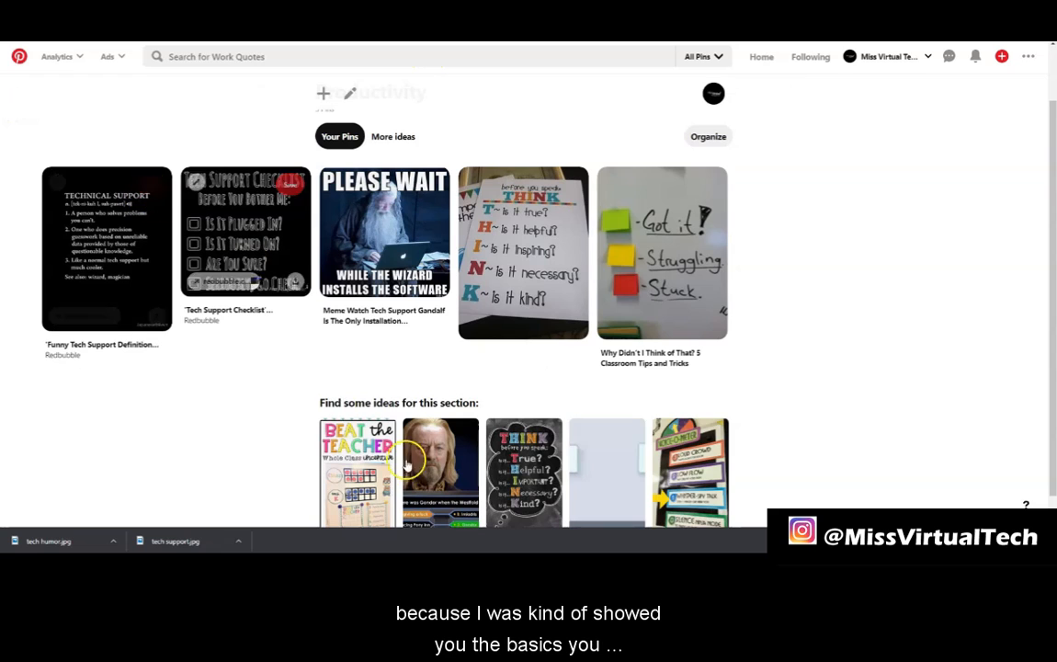
Step: In Canva, upload the "tech humor" and "tech support" images to the Vision Board 2020 folder and place the Technical Support image beneath the Online Courses photo
{"action": "left_click", "coordinate": [296, 487]}
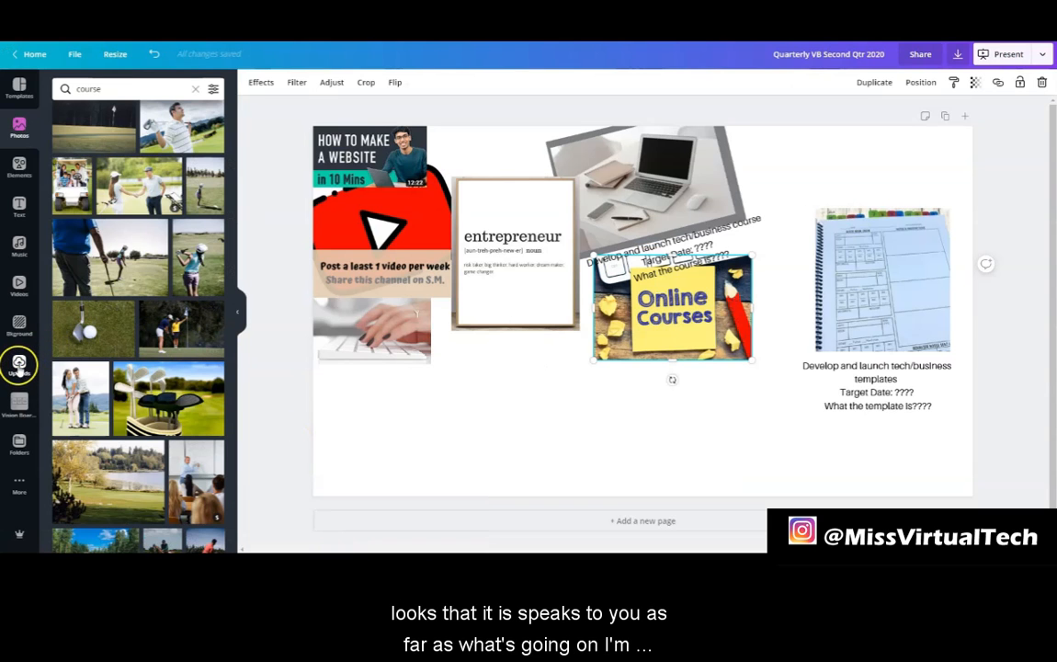
{"action": "left_click", "coordinate": [19, 403]}
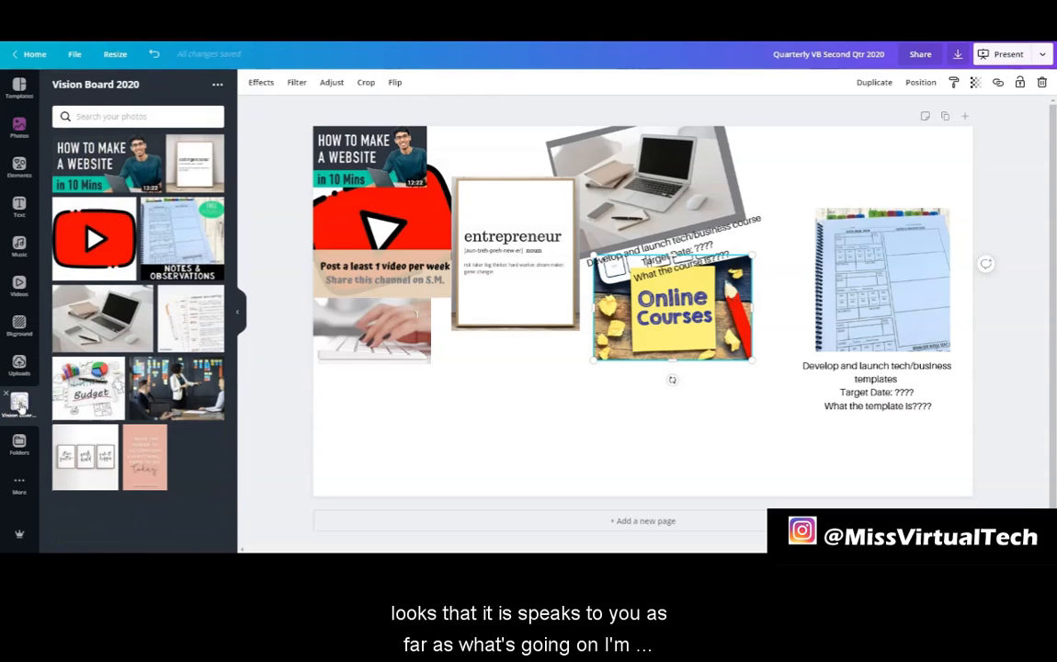
{"action": "left_click", "coordinate": [218, 84]}
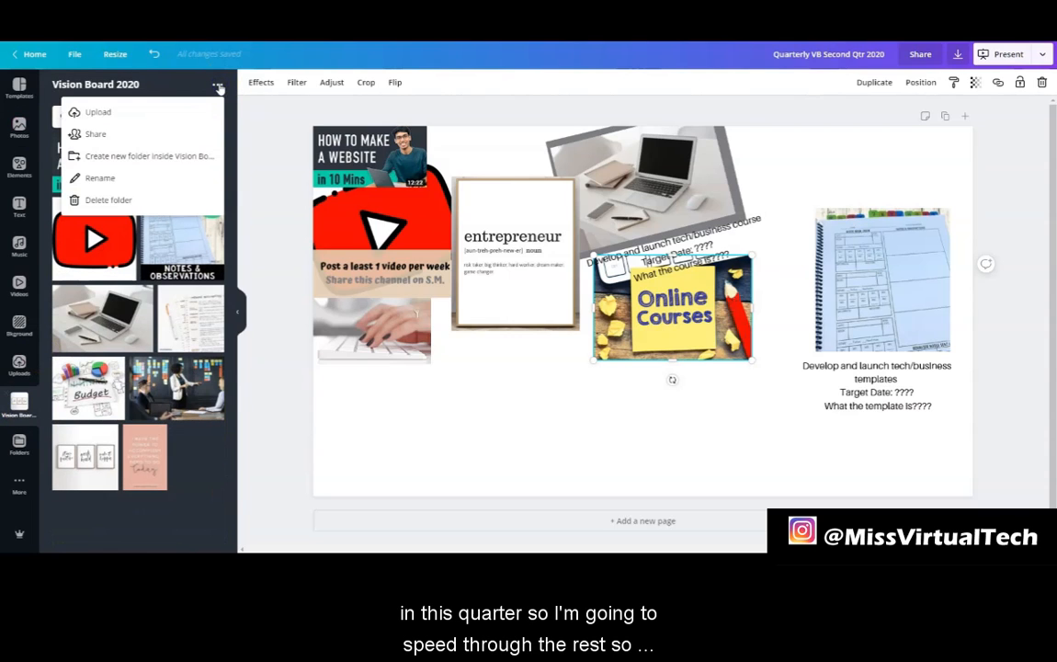
{"action": "left_click", "coordinate": [130, 112]}
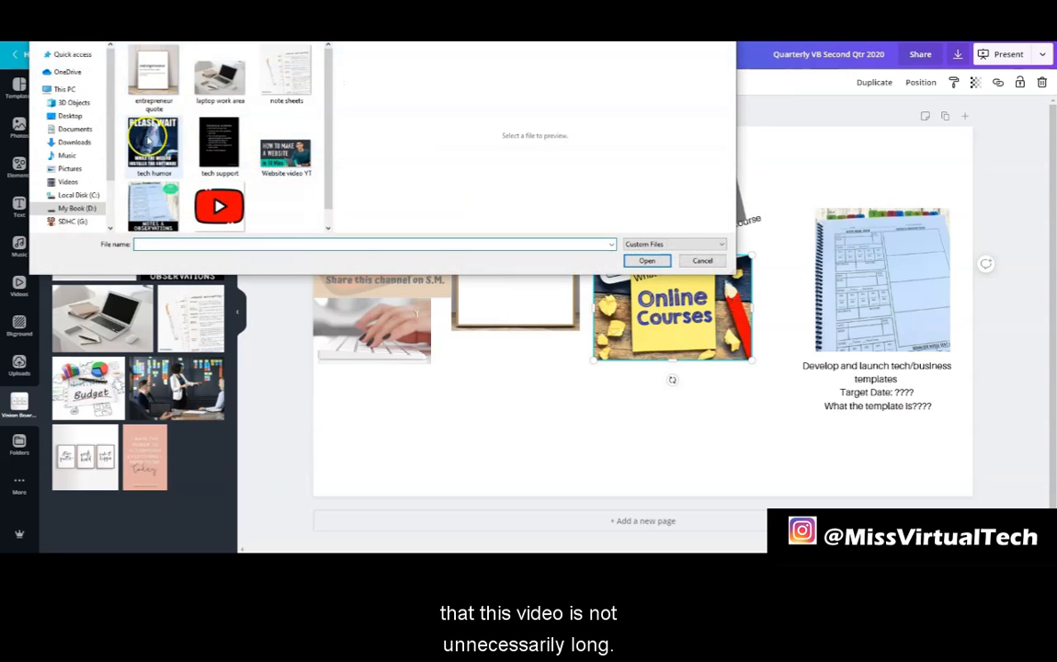
{"action": "left_click", "coordinate": [171, 138]}
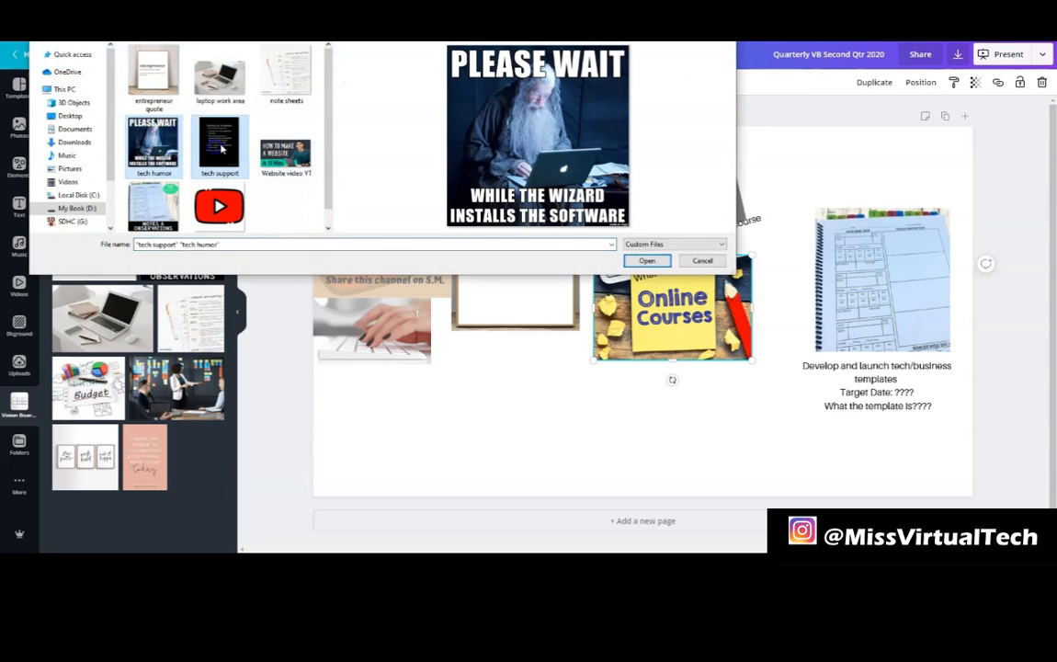
{"action": "left_click", "coordinate": [646, 262]}
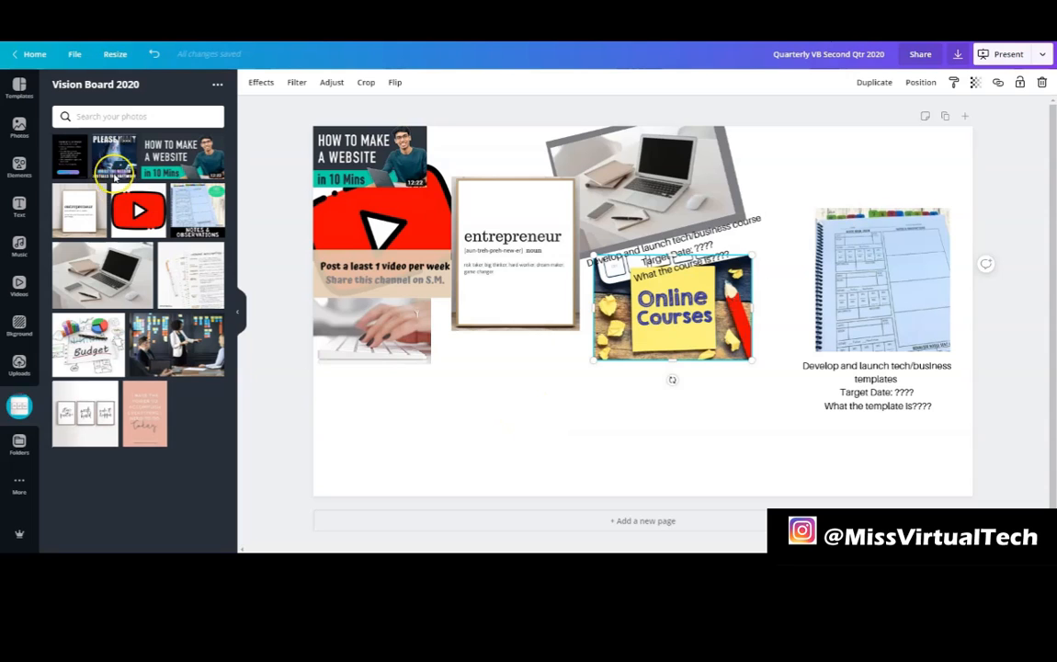
{"action": "left_click", "coordinate": [103, 158]}
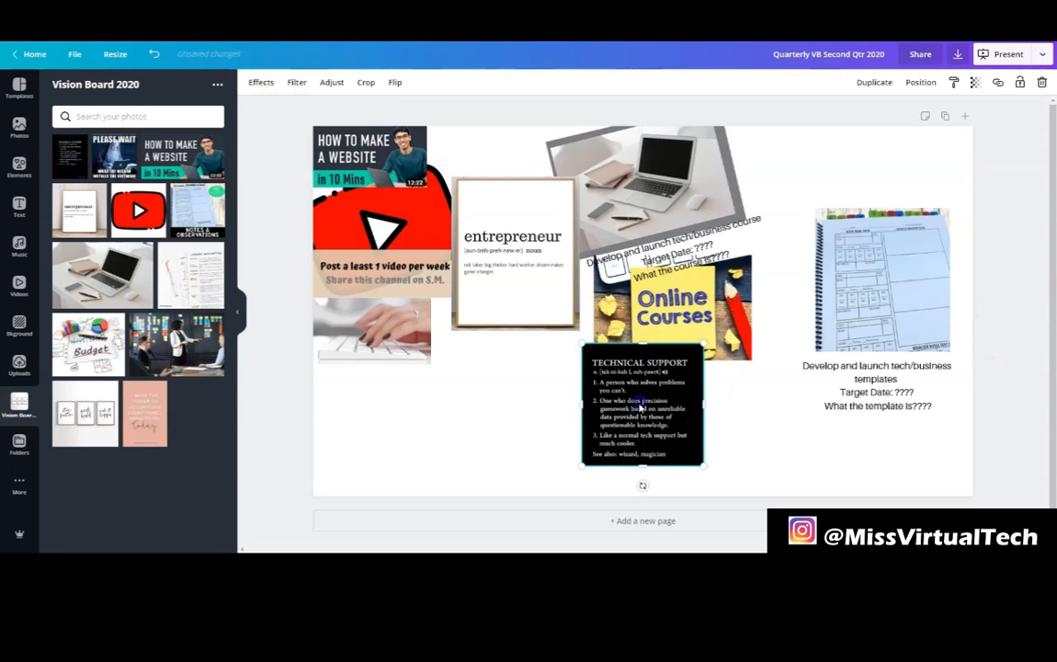
Step: Put a beige box behind the tilted course caption and set its text in Atma Bold
{"action": "left_click", "coordinate": [685, 267]}
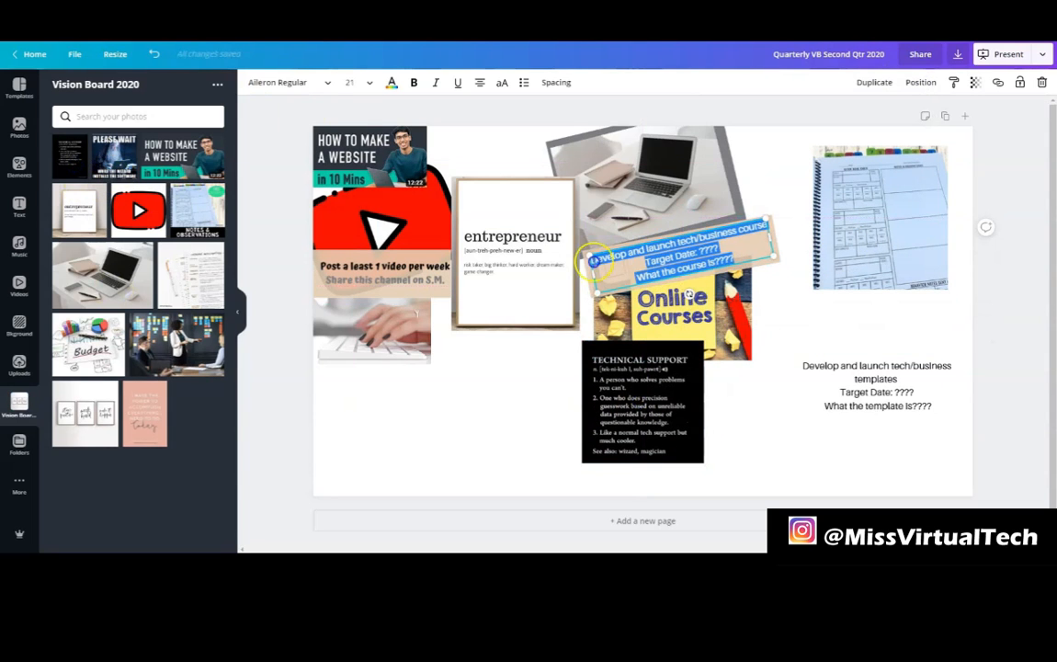
{"action": "left_click", "coordinate": [290, 82]}
{"action": "left_click", "coordinate": [73, 115]}
{"action": "left_click", "coordinate": [556, 83]}
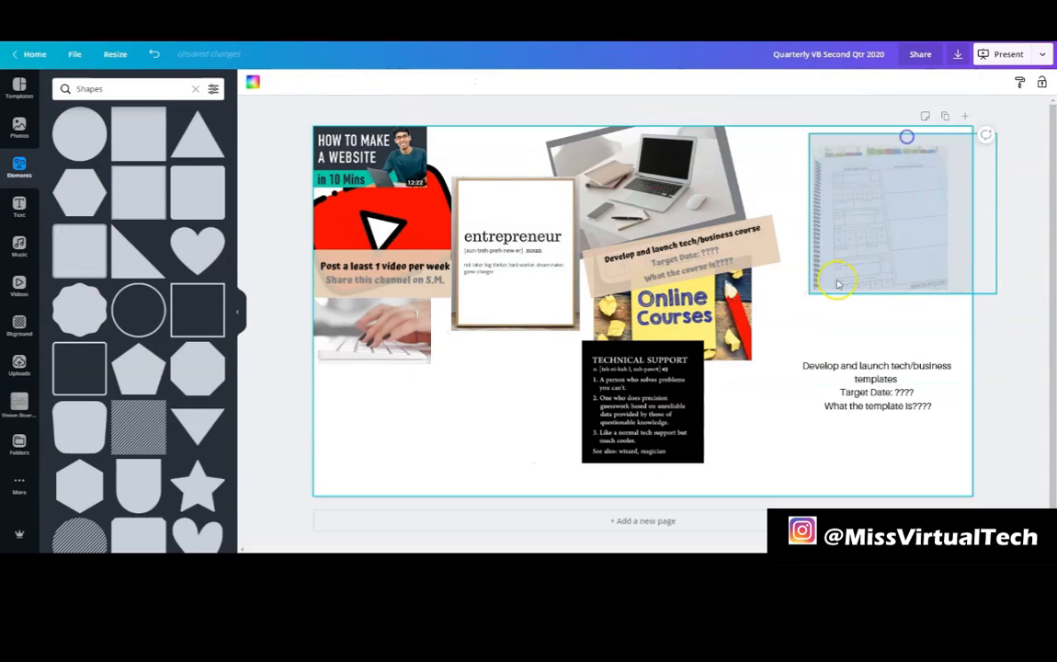
Step: Frame the notebook photo with a light gray-blue square and lay the templates caption over it in Atma Bold on its own box
{"action": "left_click", "coordinate": [900, 217]}
{"action": "left_click", "coordinate": [976, 82]}
{"action": "left_click", "coordinate": [307, 83]}
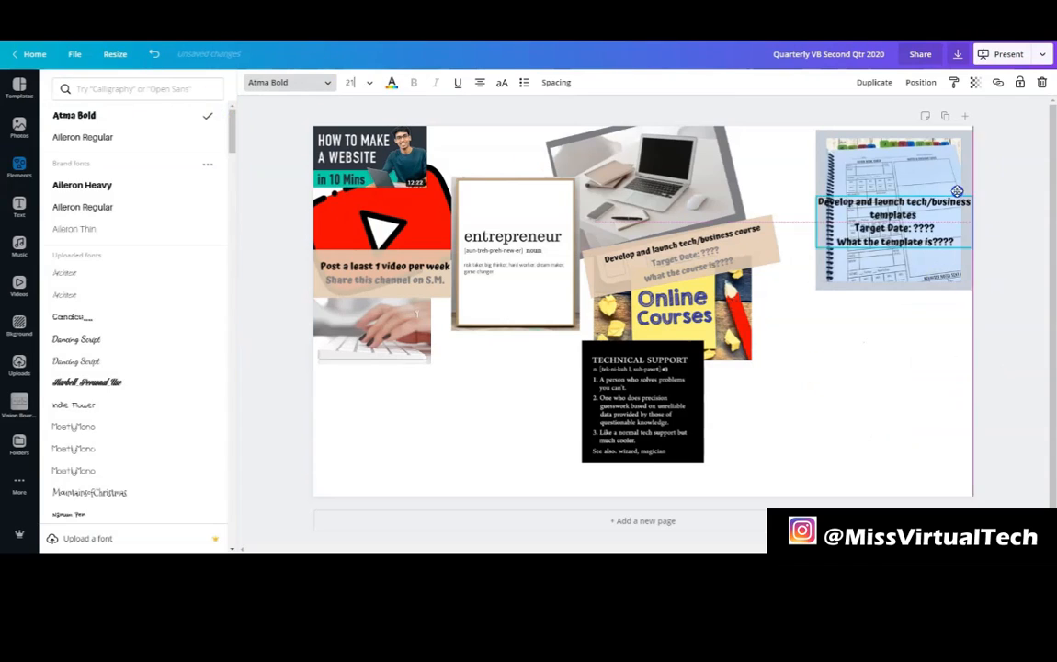
{"action": "left_click", "coordinate": [18, 165]}
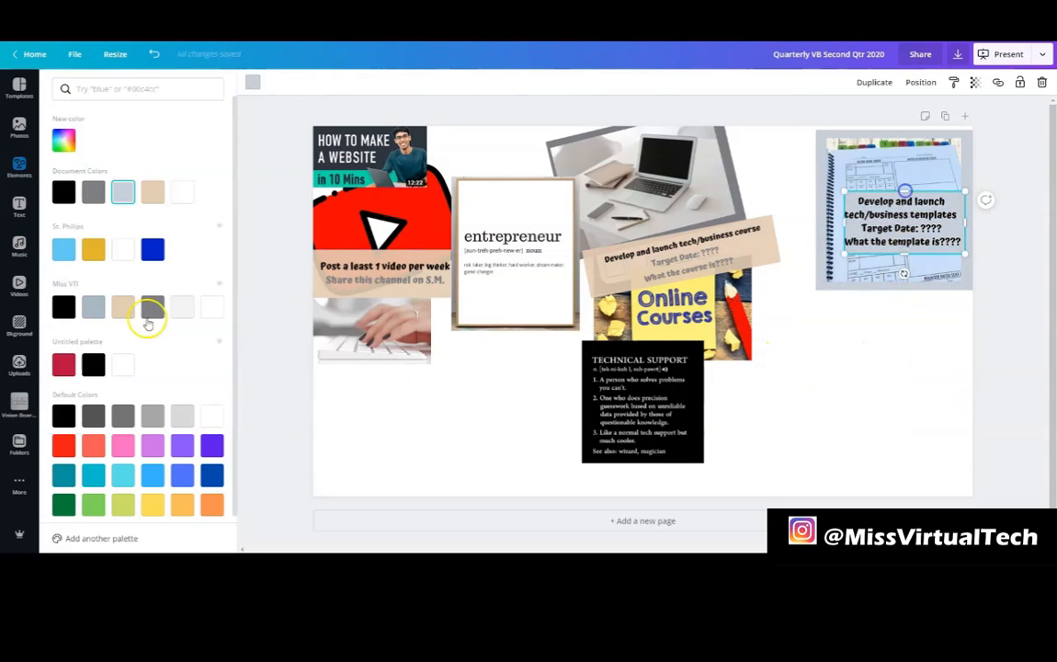
Step: Make the page background black, add the pink "I have the power to accomplish everything" quote, and rearrange the entrepreneur, YouTube and other images
{"action": "left_click", "coordinate": [744, 367]}
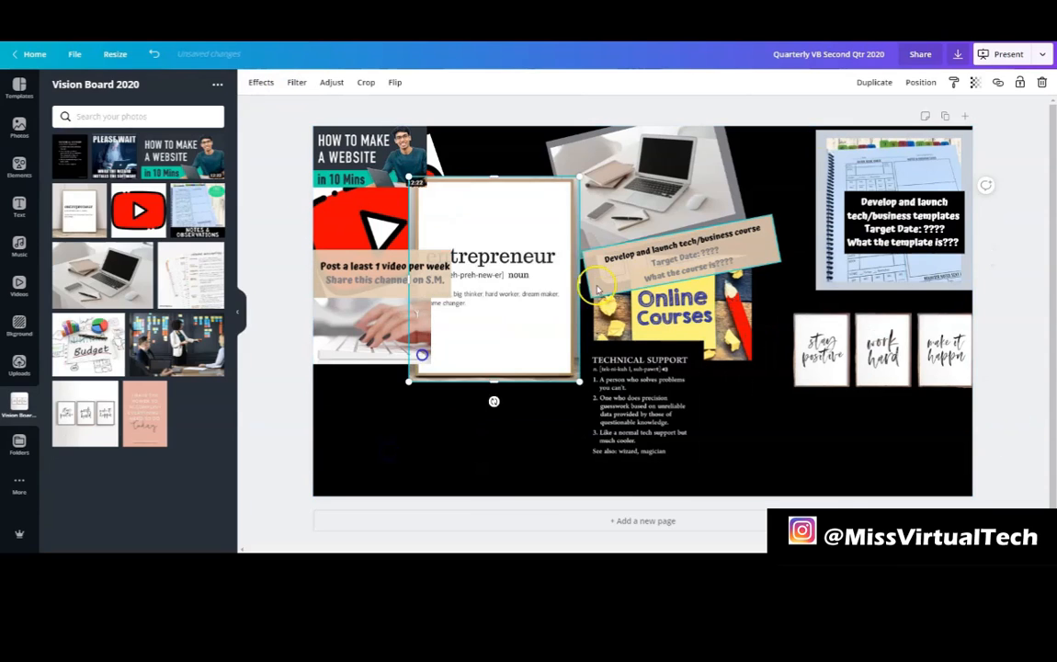
{"action": "left_click_drag", "start_coordinate": [523, 386], "coordinate": [570, 236]}
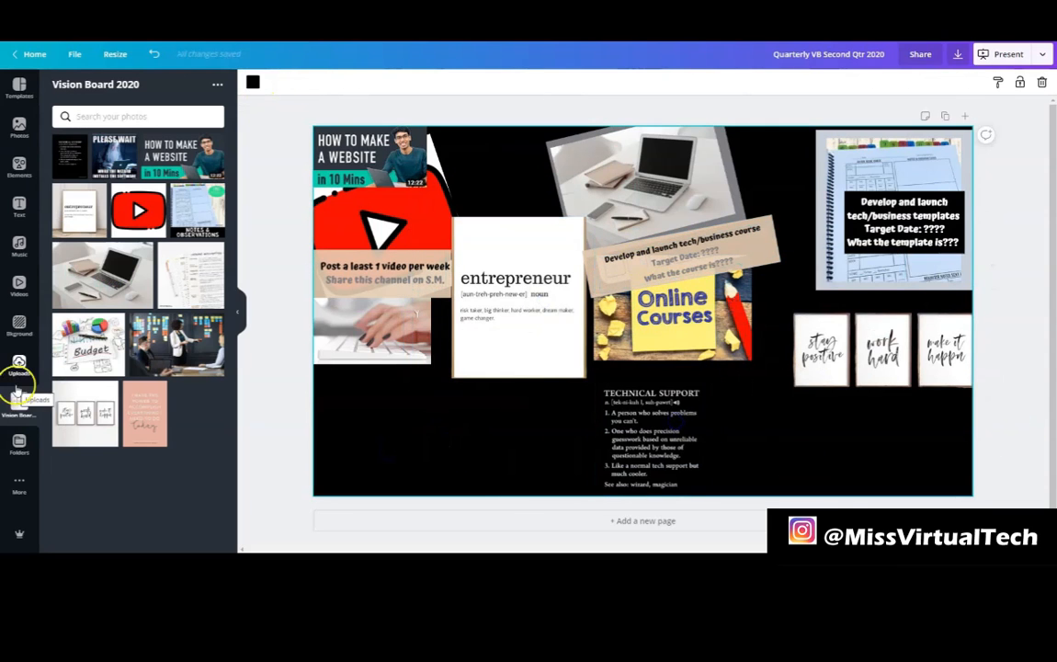
{"action": "left_click_drag", "start_coordinate": [144, 413], "coordinate": [446, 426]}
{"action": "left_click", "coordinate": [406, 269]}
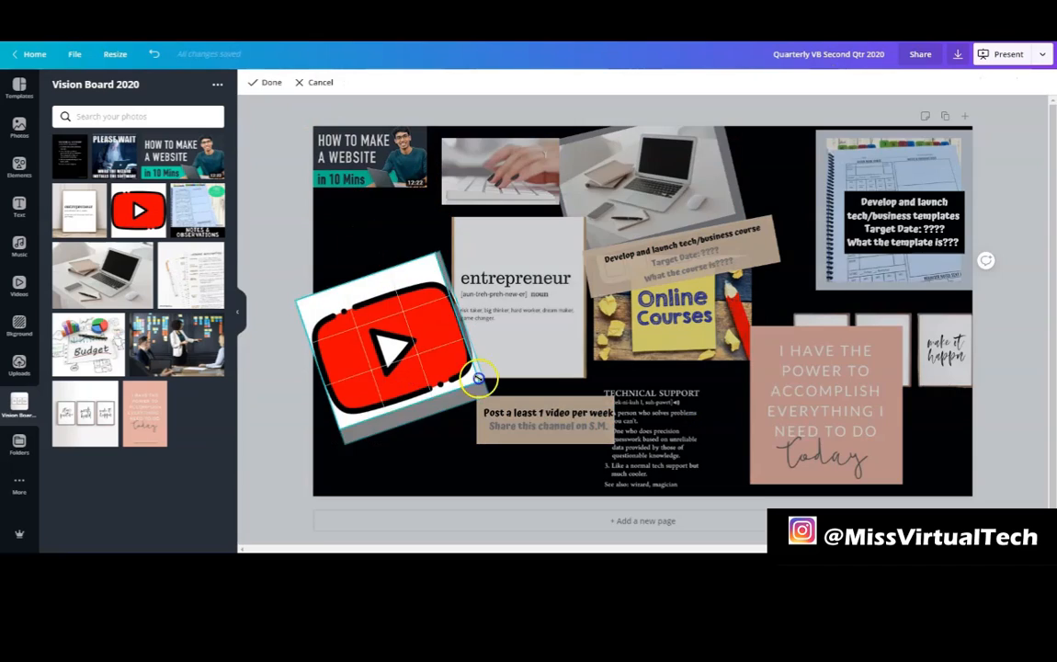
{"action": "left_click_drag", "start_coordinate": [367, 165], "coordinate": [390, 236]}
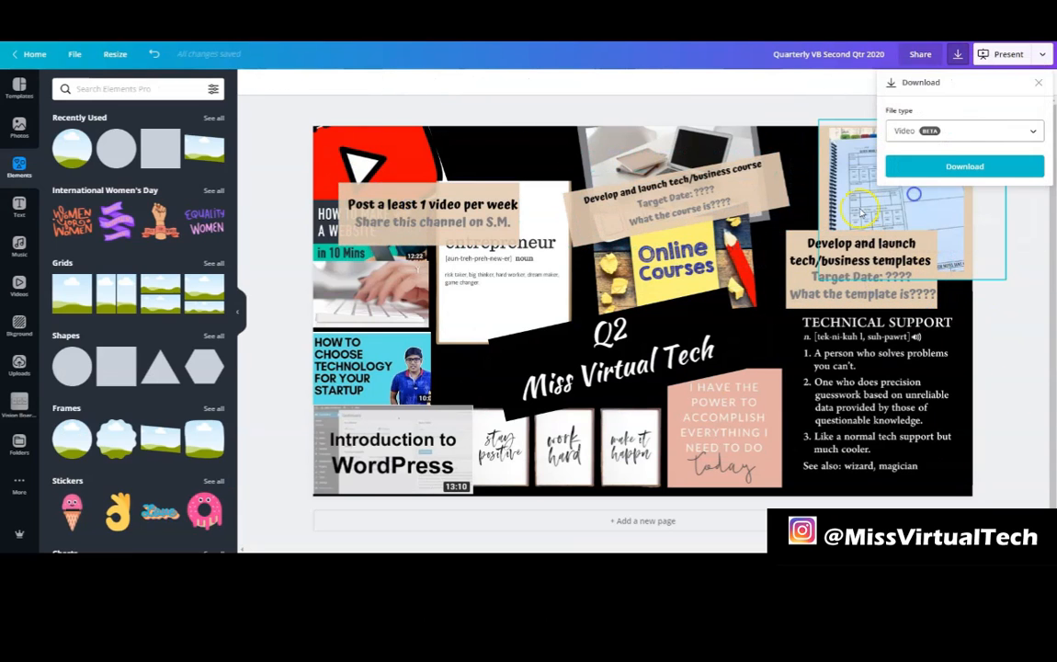
Step: Download the finished vision board as a PNG image and return to editing the design
{"action": "left_click", "coordinate": [981, 140]}
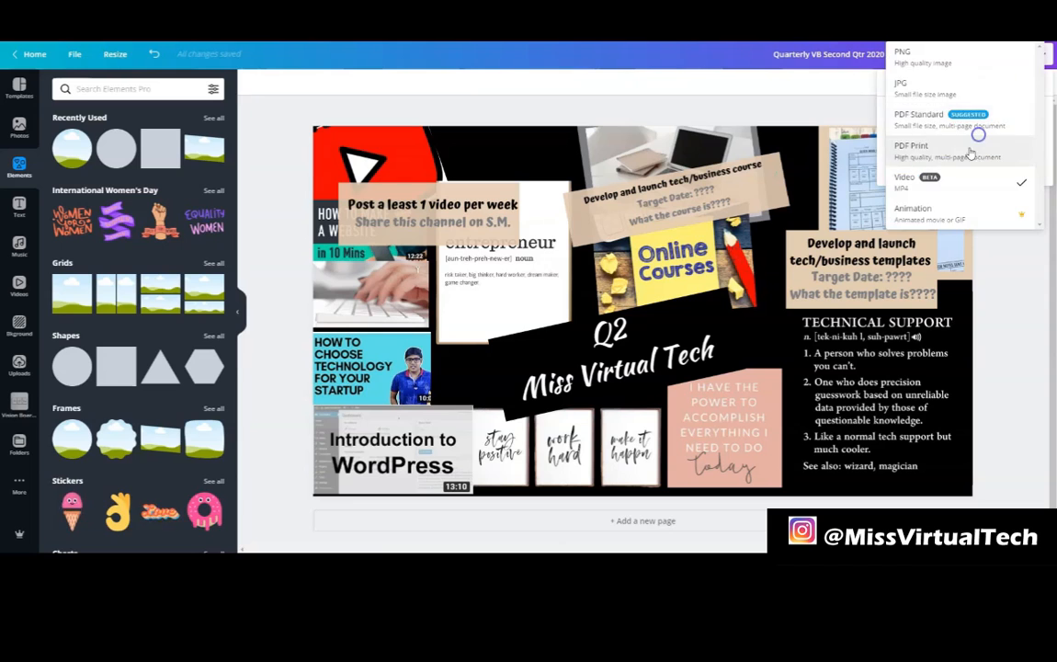
{"action": "left_click", "coordinate": [919, 58]}
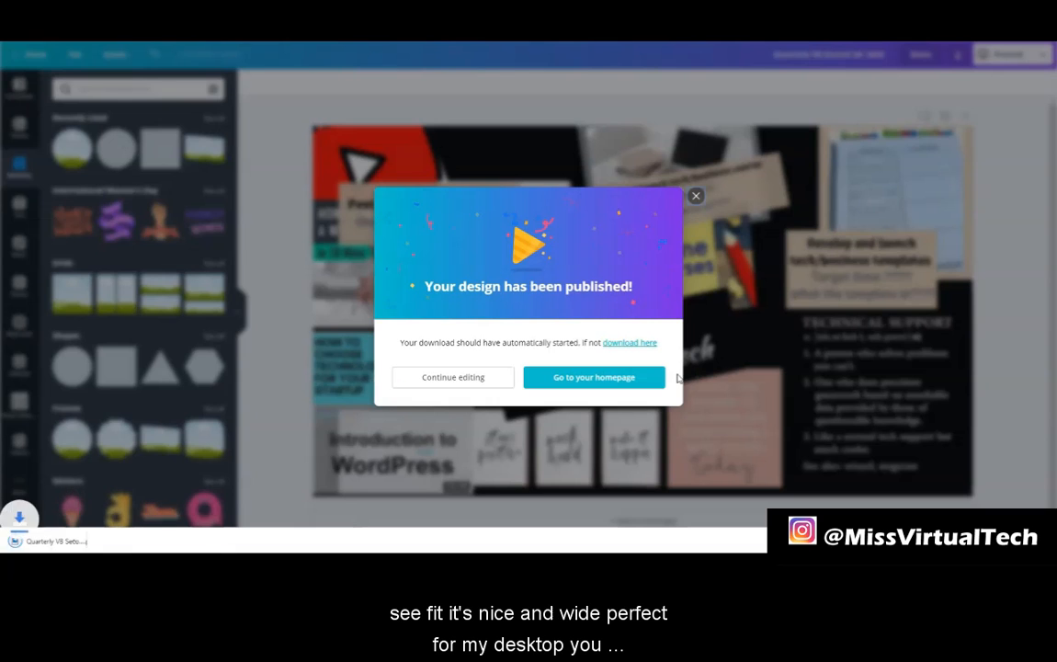
{"action": "left_click", "coordinate": [455, 363]}
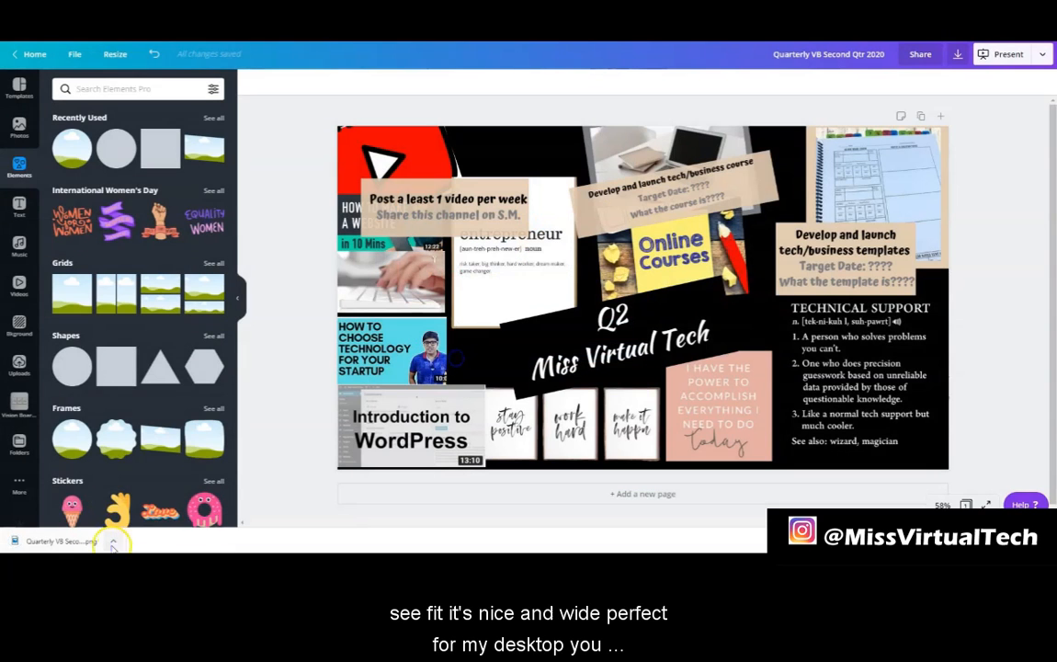